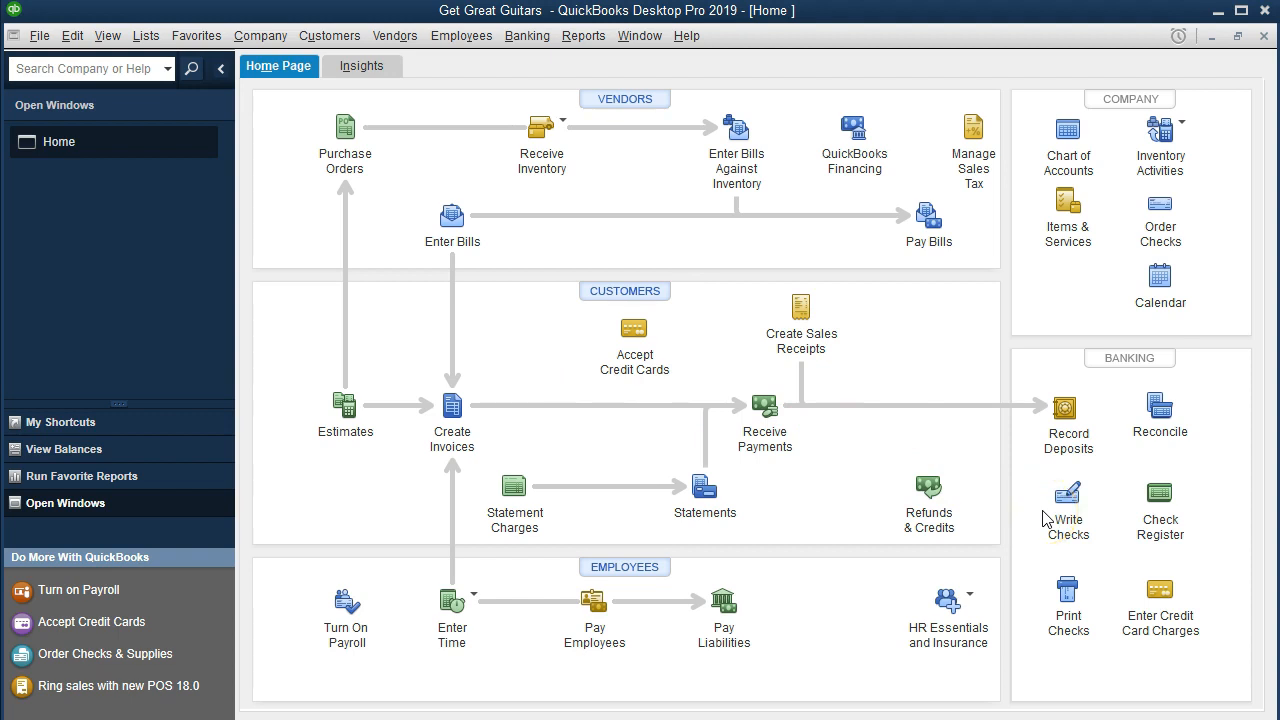
Step: Open the register for the Checking account
{"action": "left_click", "coordinate": [530, 40]}
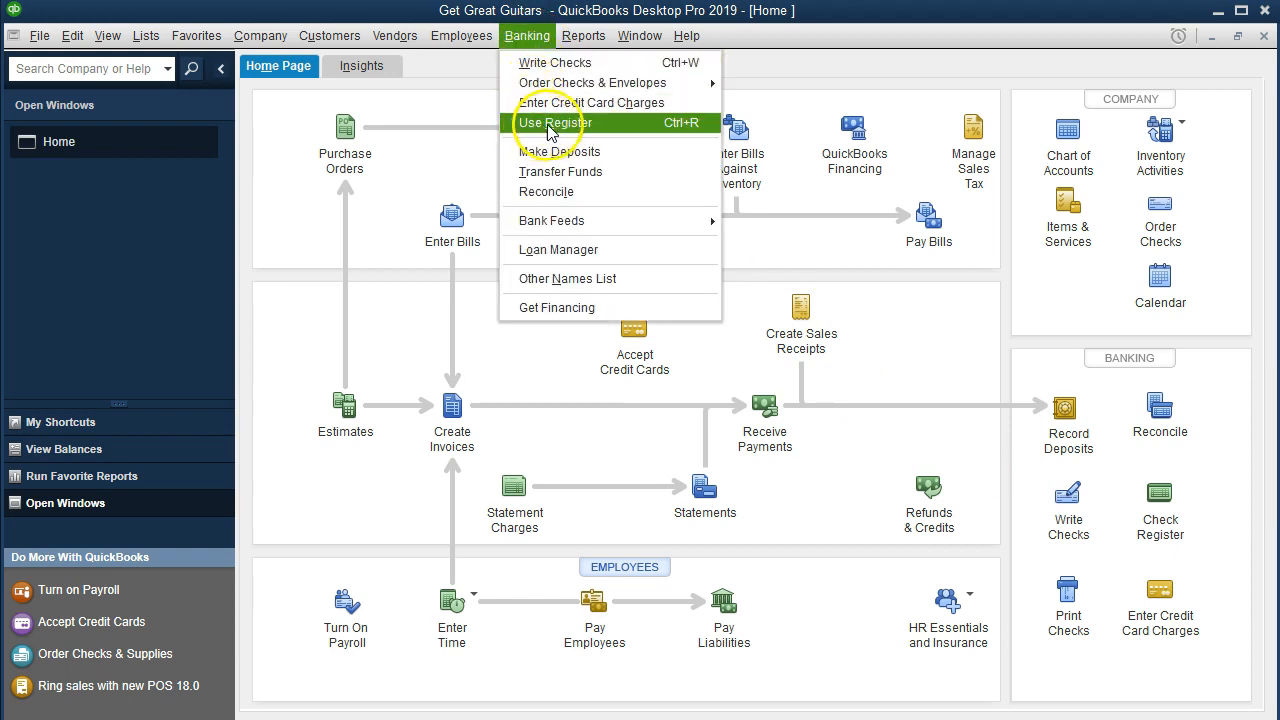
{"action": "left_click", "coordinate": [610, 124]}
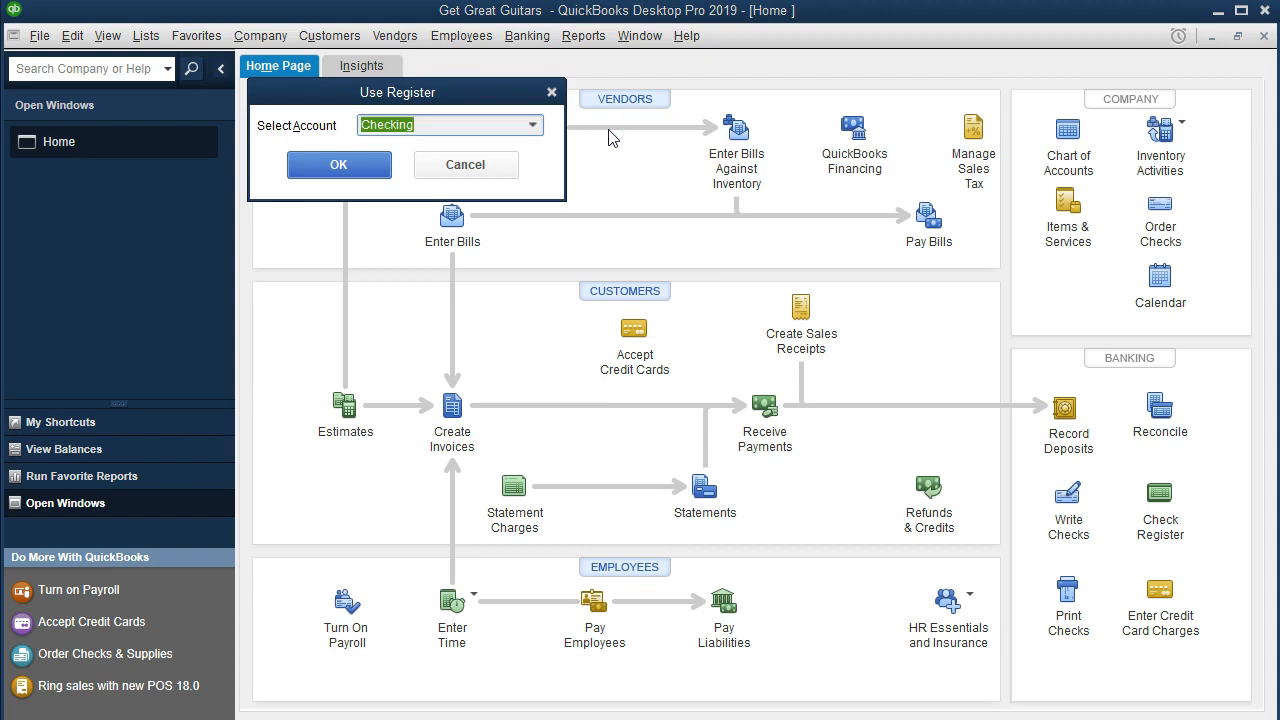
{"action": "left_click", "coordinate": [533, 126]}
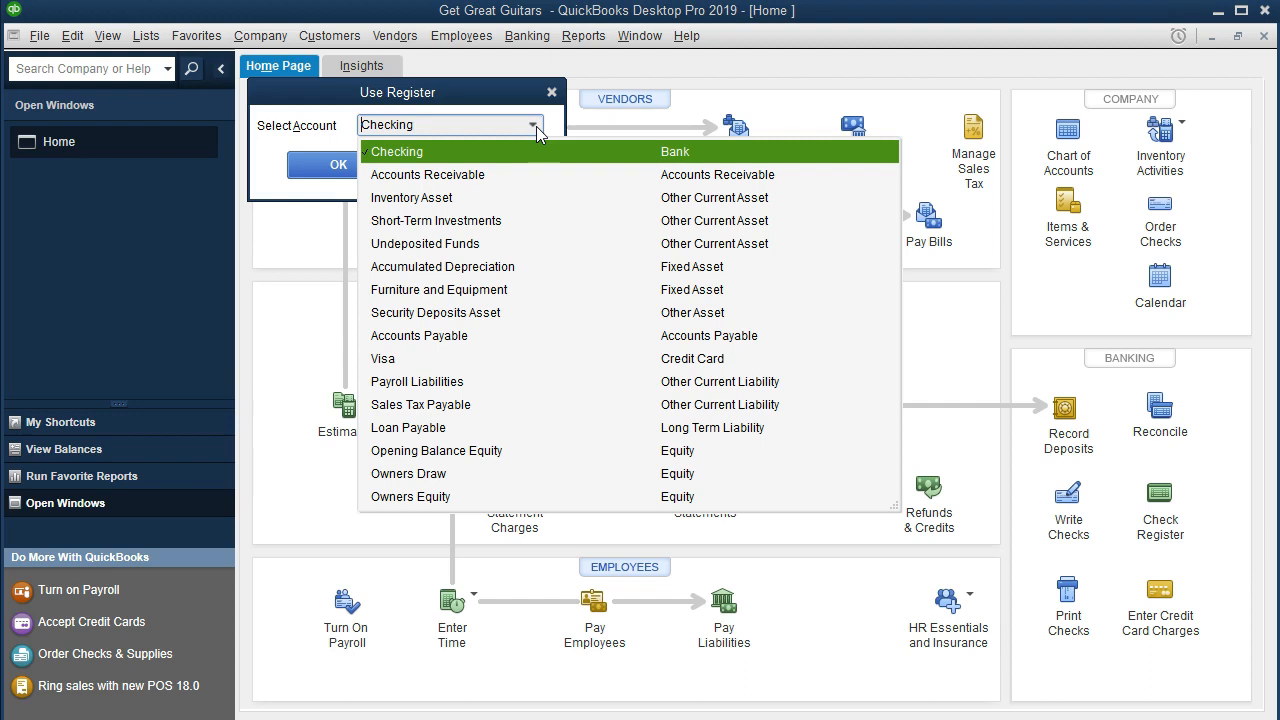
{"action": "left_click", "coordinate": [536, 126]}
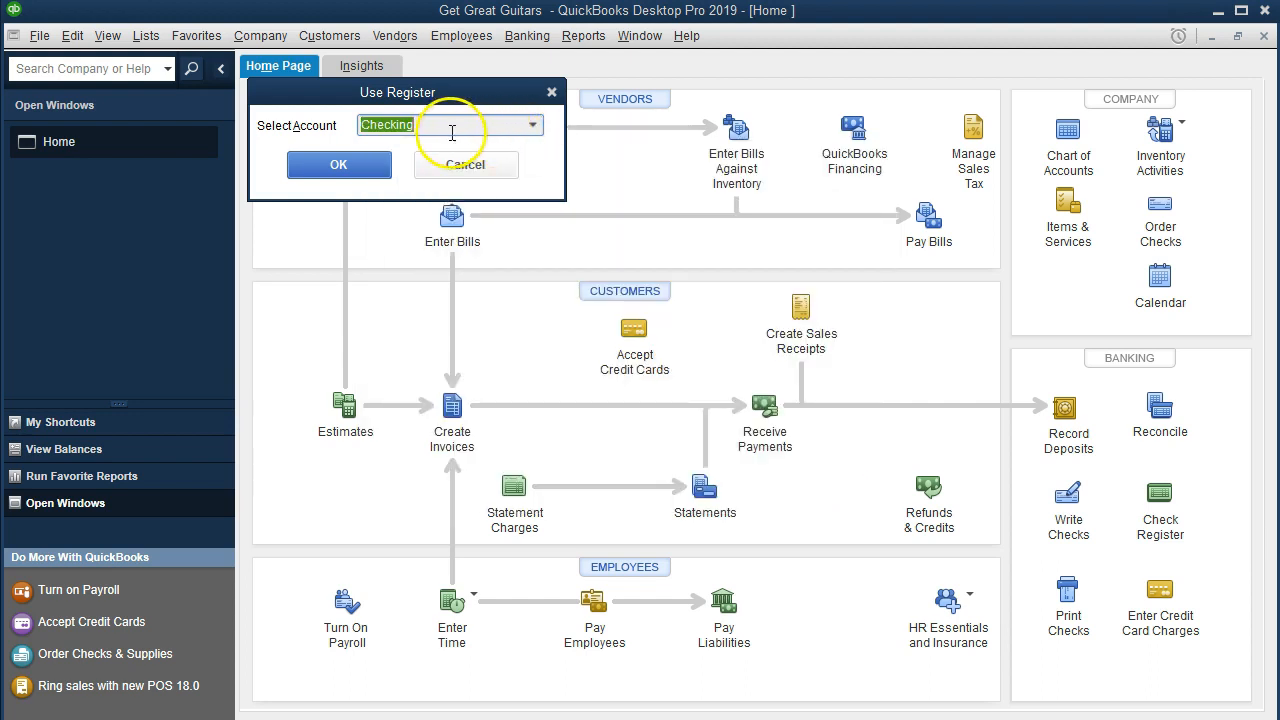
{"action": "left_click", "coordinate": [362, 168]}
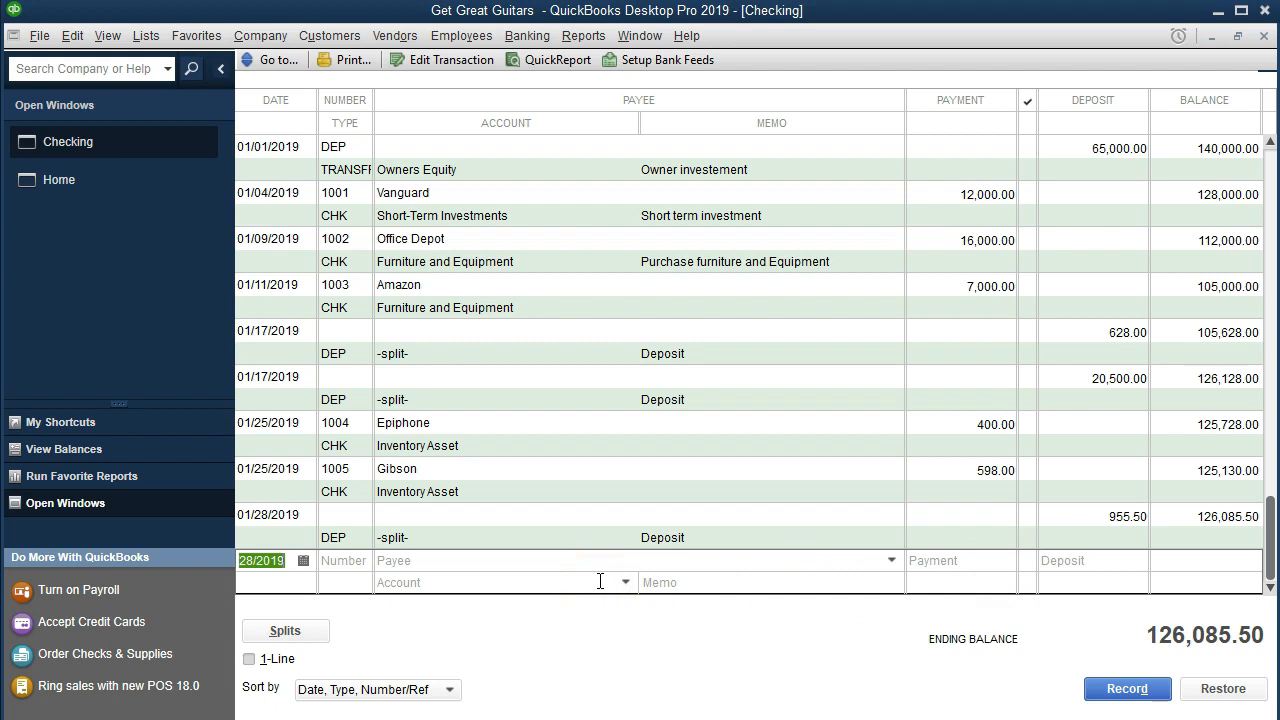
Step: Switch the register to one-line view and back to two-line view
{"action": "left_click", "coordinate": [659, 588]}
{"action": "left_click", "coordinate": [570, 585]}
{"action": "left_click", "coordinate": [250, 660]}
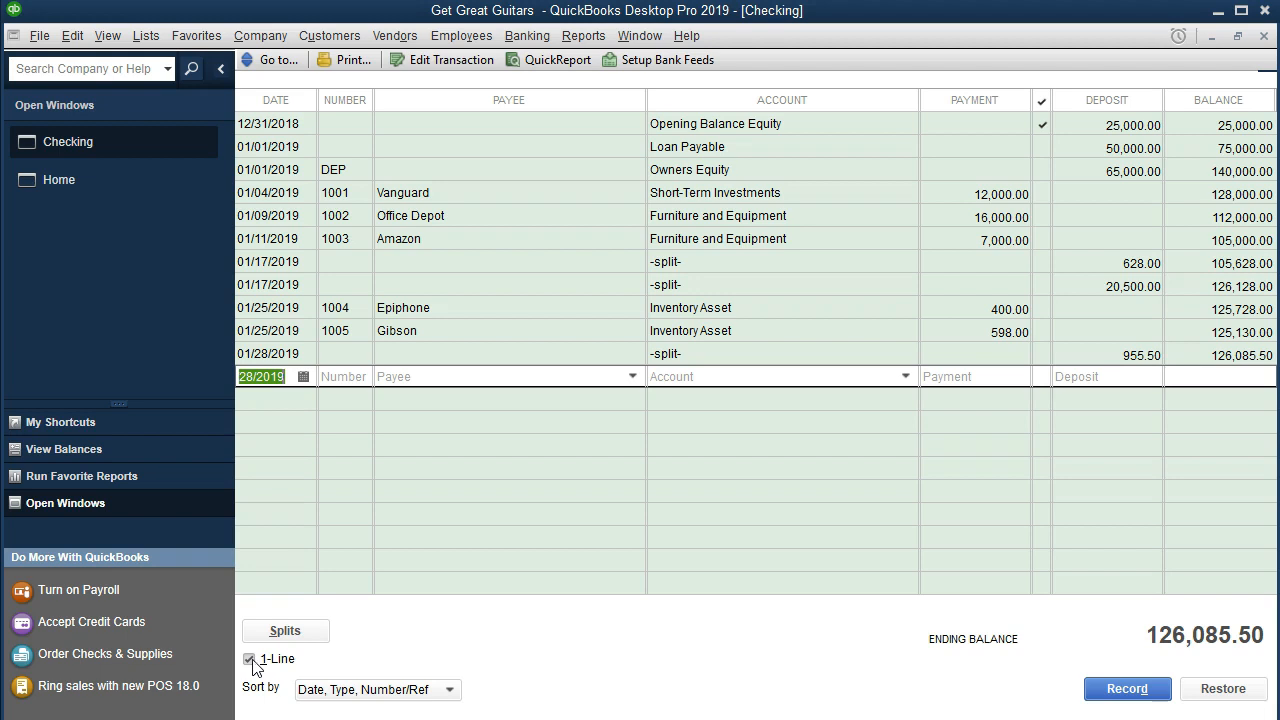
{"action": "left_click", "coordinate": [251, 661]}
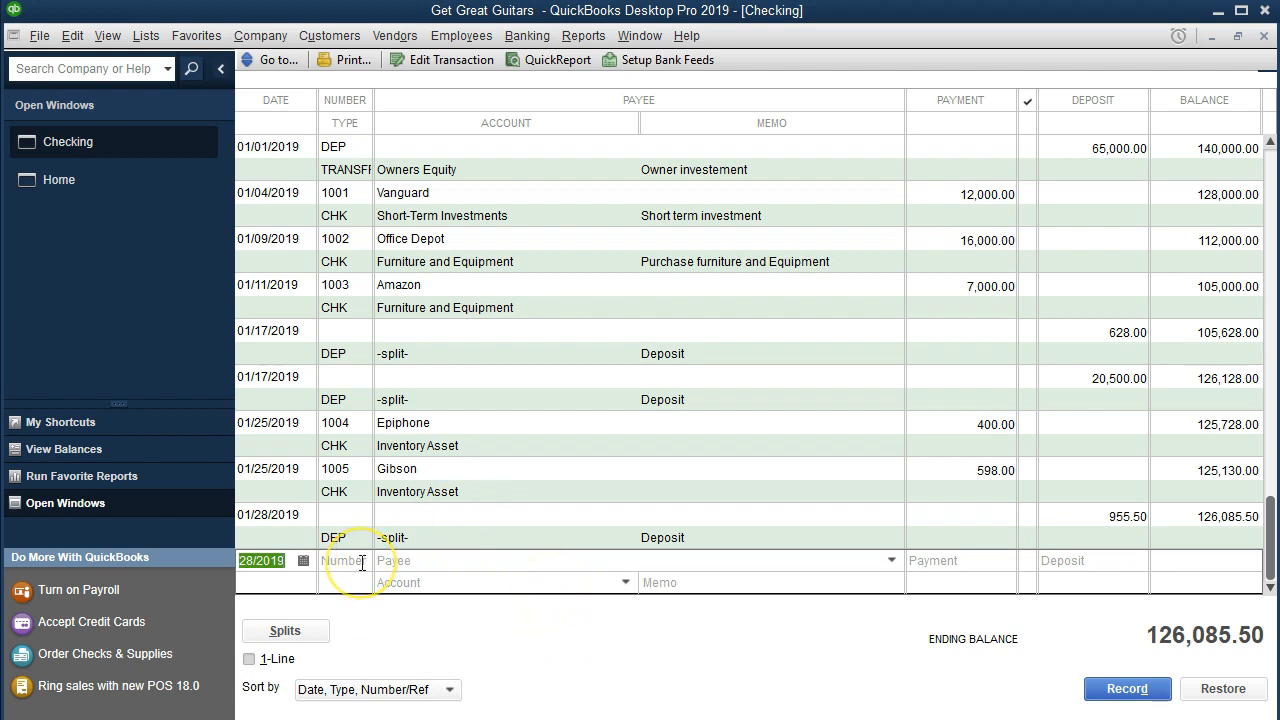
Step: Return to the Home page and open Write Checks using the Checking bank account
{"action": "left_click", "coordinate": [120, 181]}
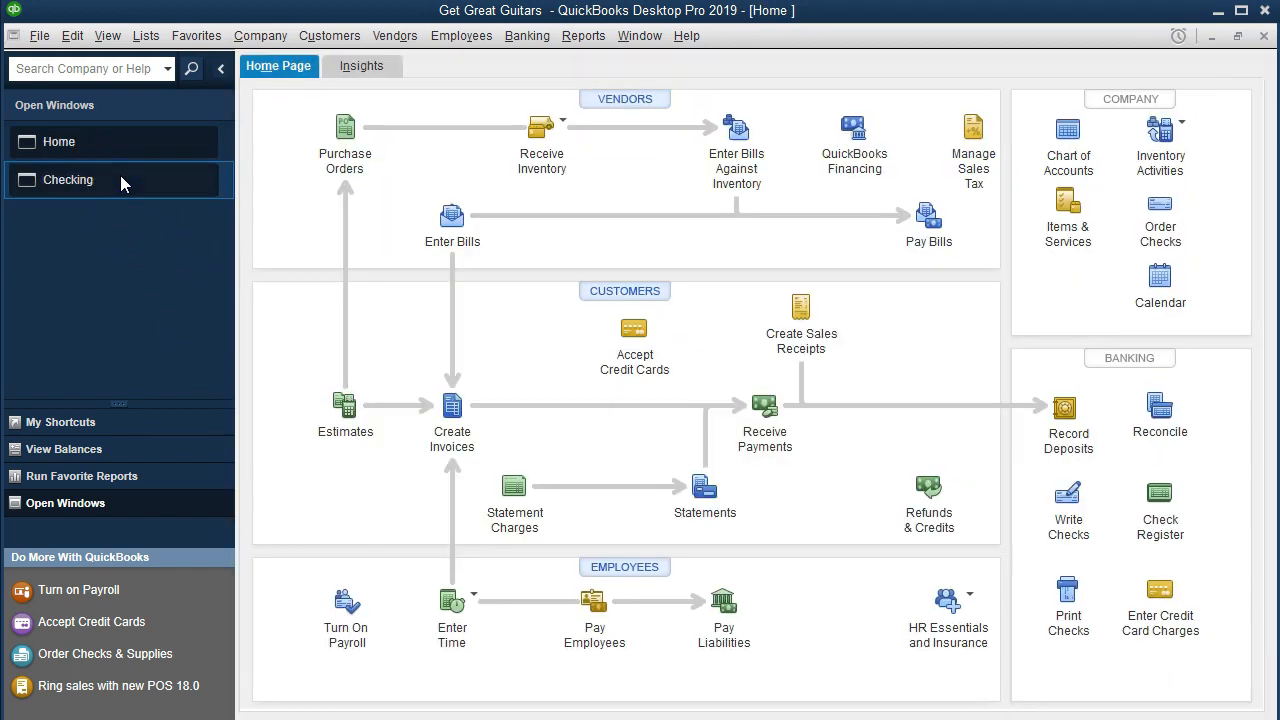
{"action": "left_click", "coordinate": [1066, 495]}
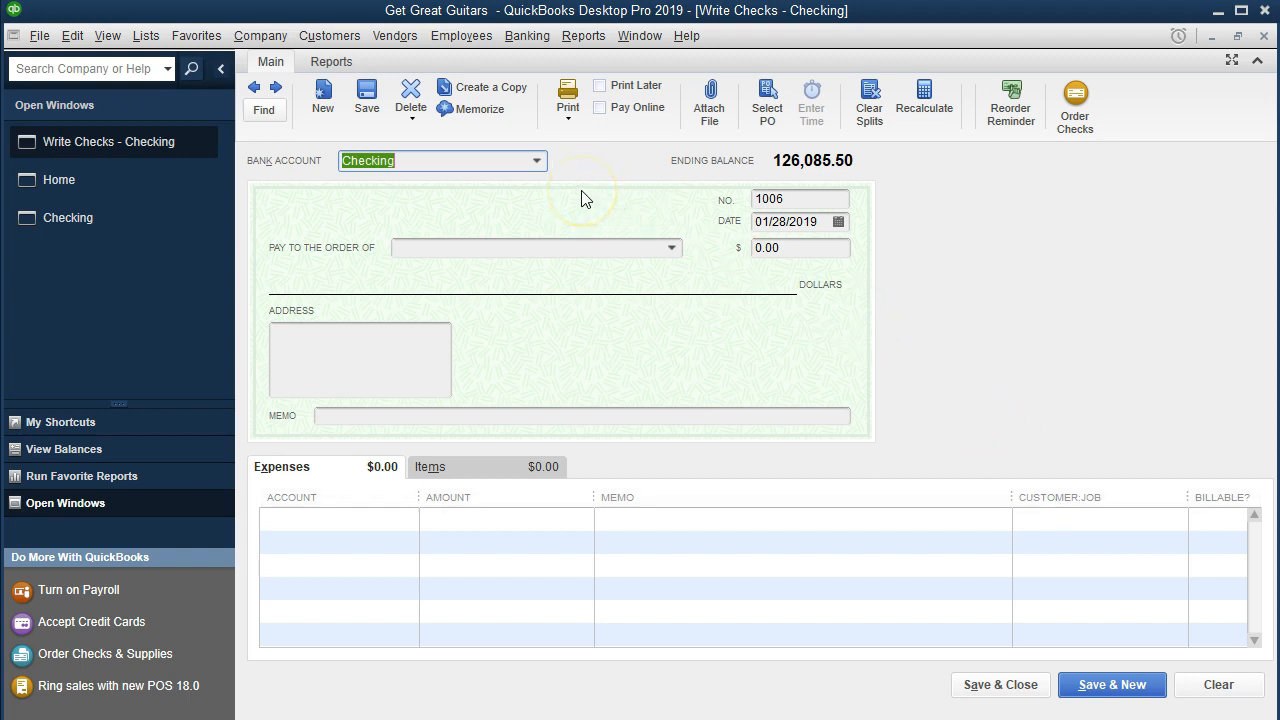
{"action": "left_click", "coordinate": [536, 161]}
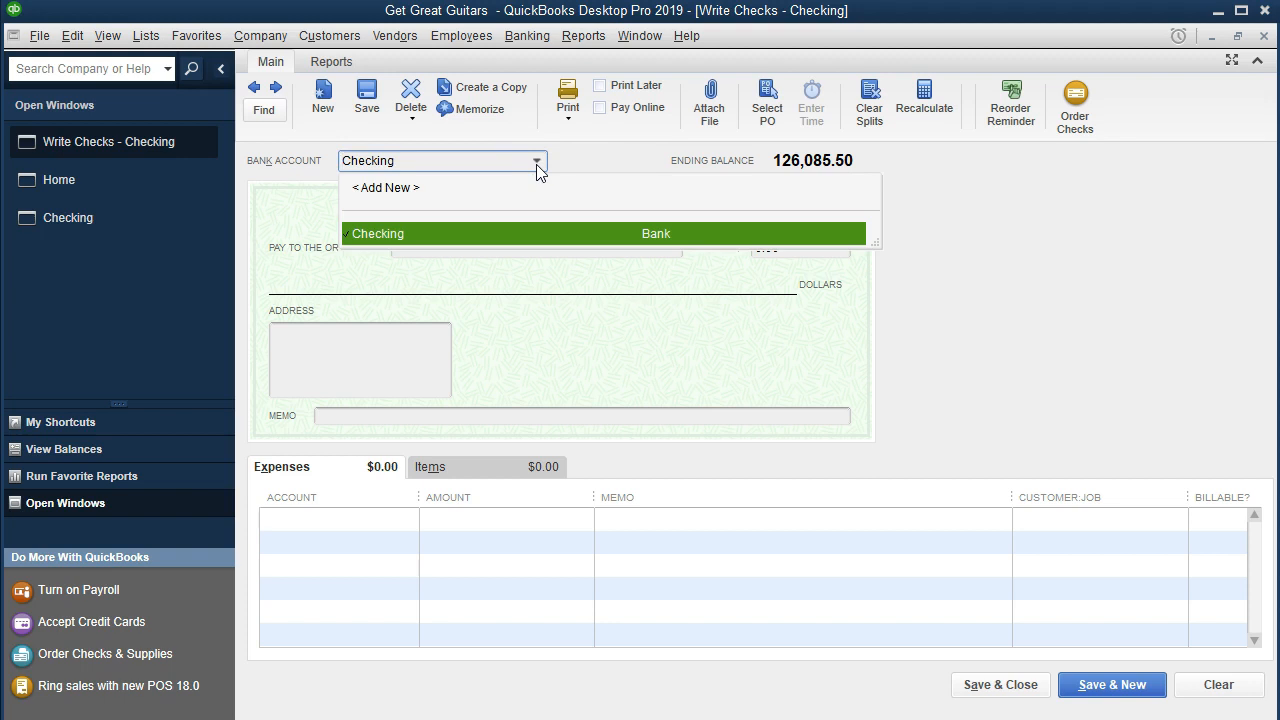
{"action": "left_click", "coordinate": [537, 163]}
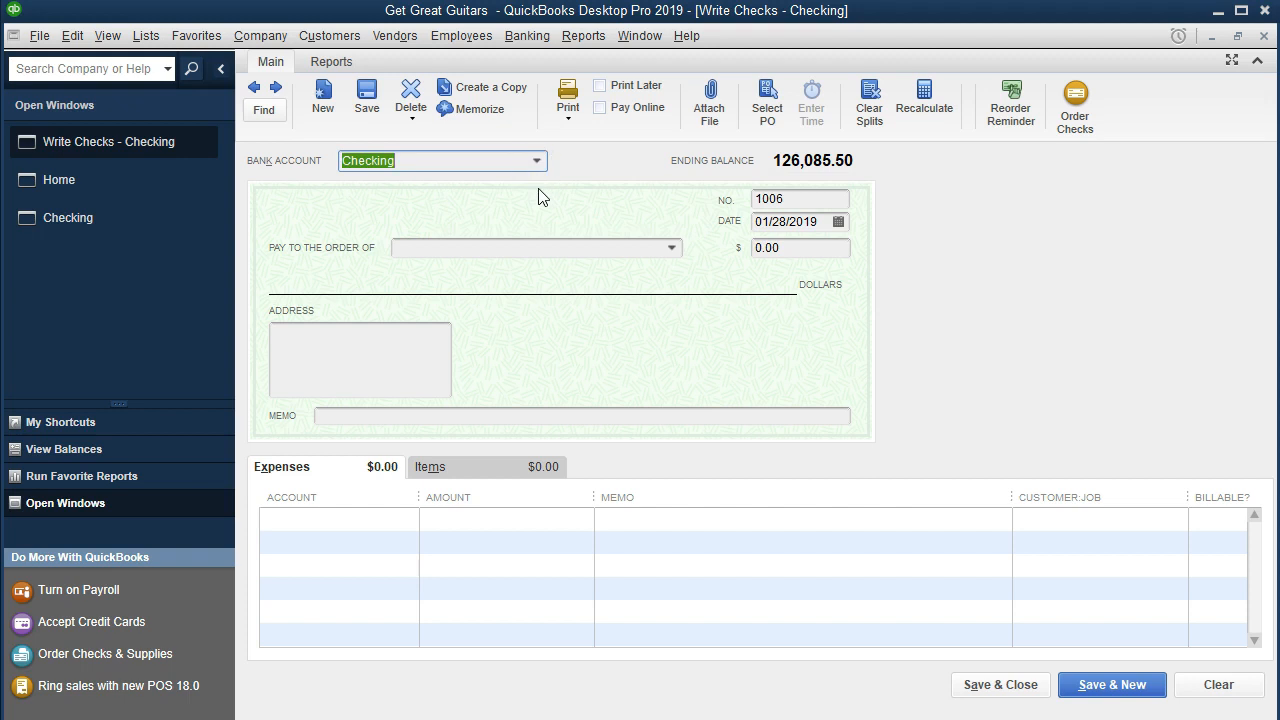
{"action": "key", "text": "Tab"}
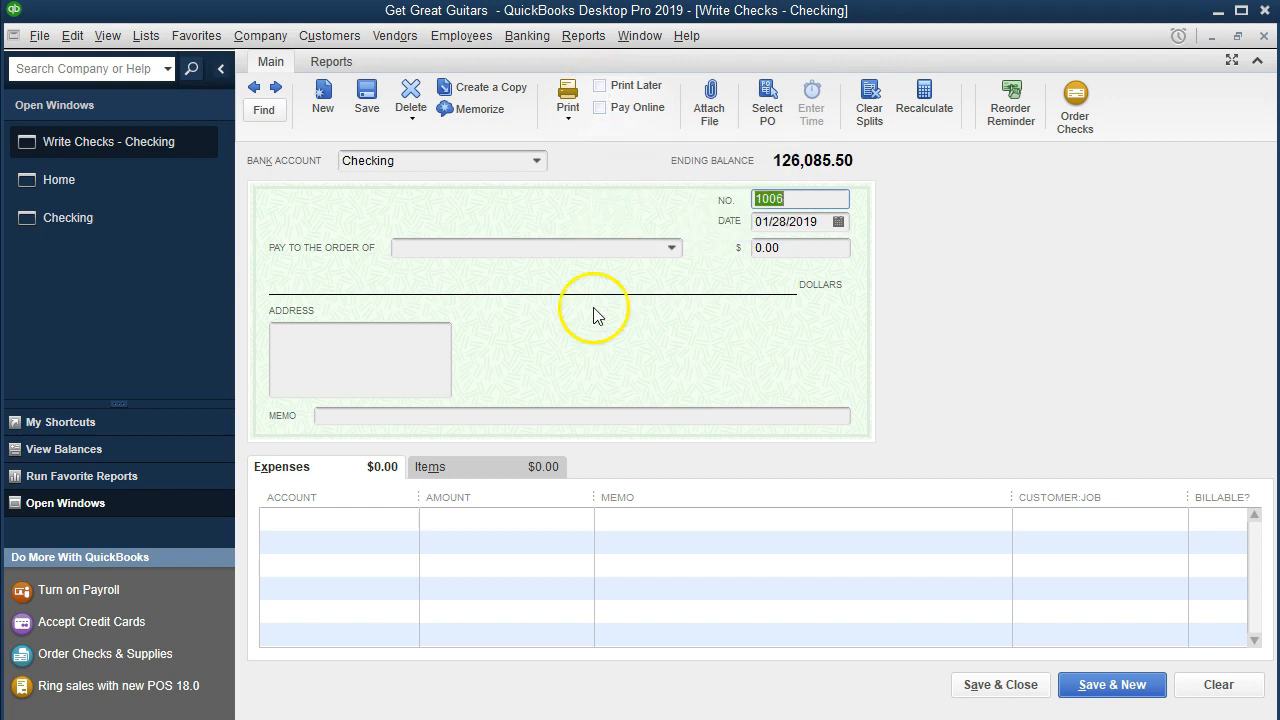
{"action": "left_click", "coordinate": [603, 87]}
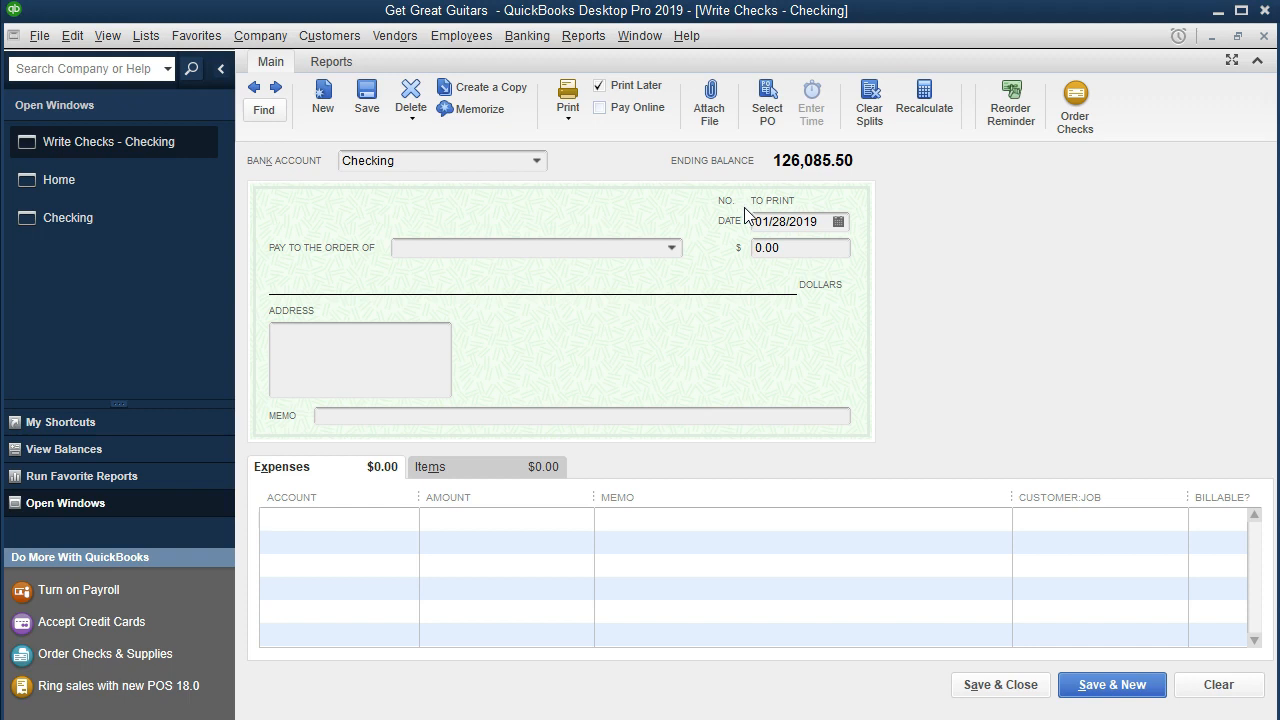
{"action": "left_click", "coordinate": [599, 85]}
{"action": "left_click", "coordinate": [719, 229]}
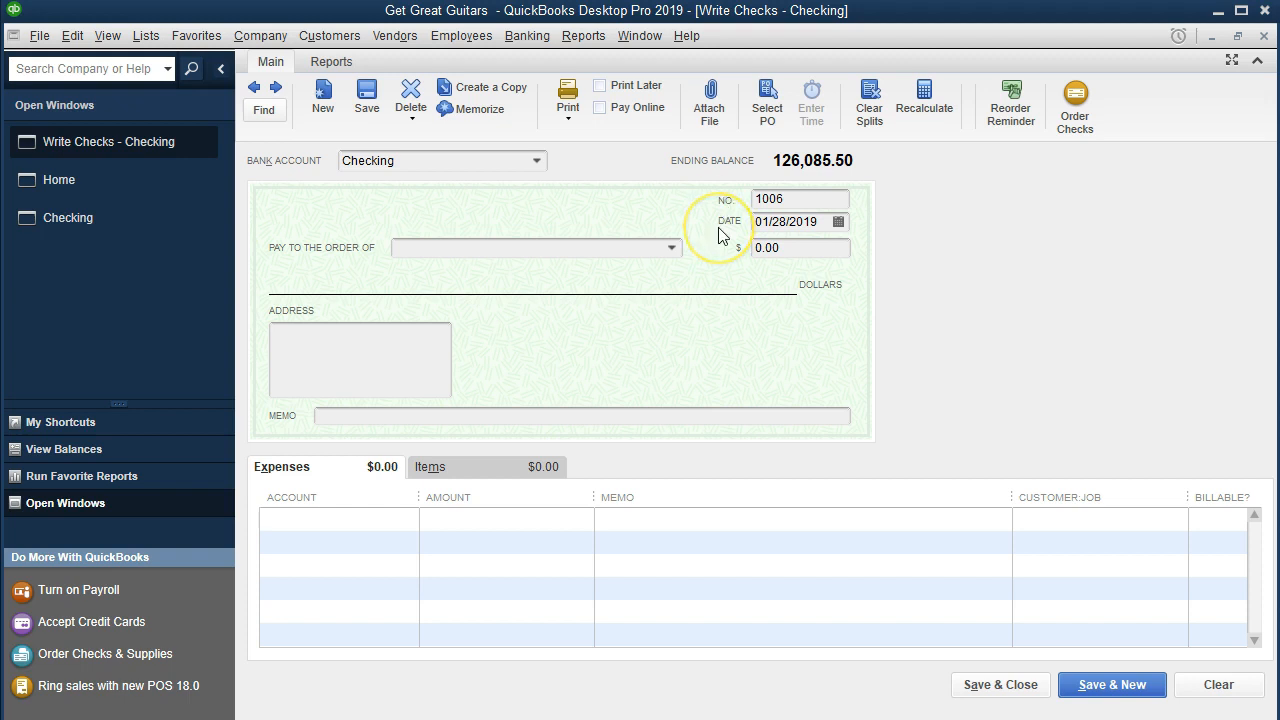
{"action": "left_click", "coordinate": [757, 230]}
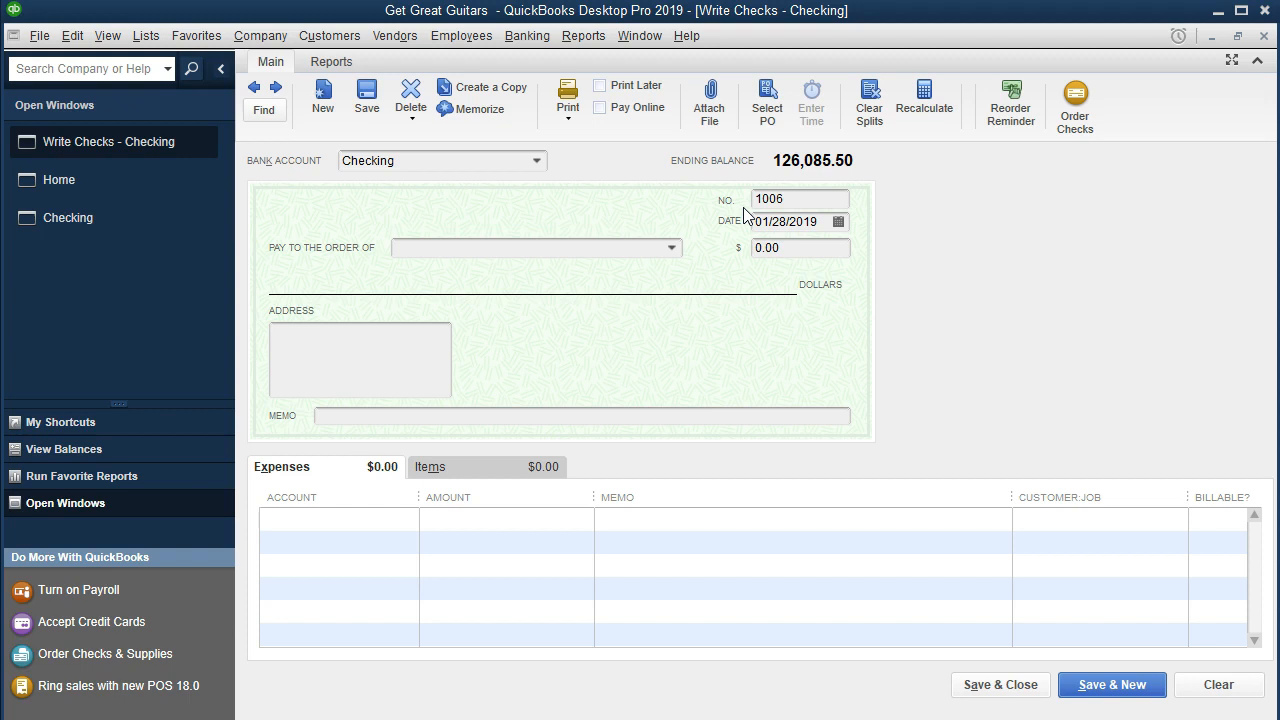
Step: Set the payee to Safe Insurance Co, quick-adding it as a new vendor
{"action": "left_click", "coordinate": [626, 247]}
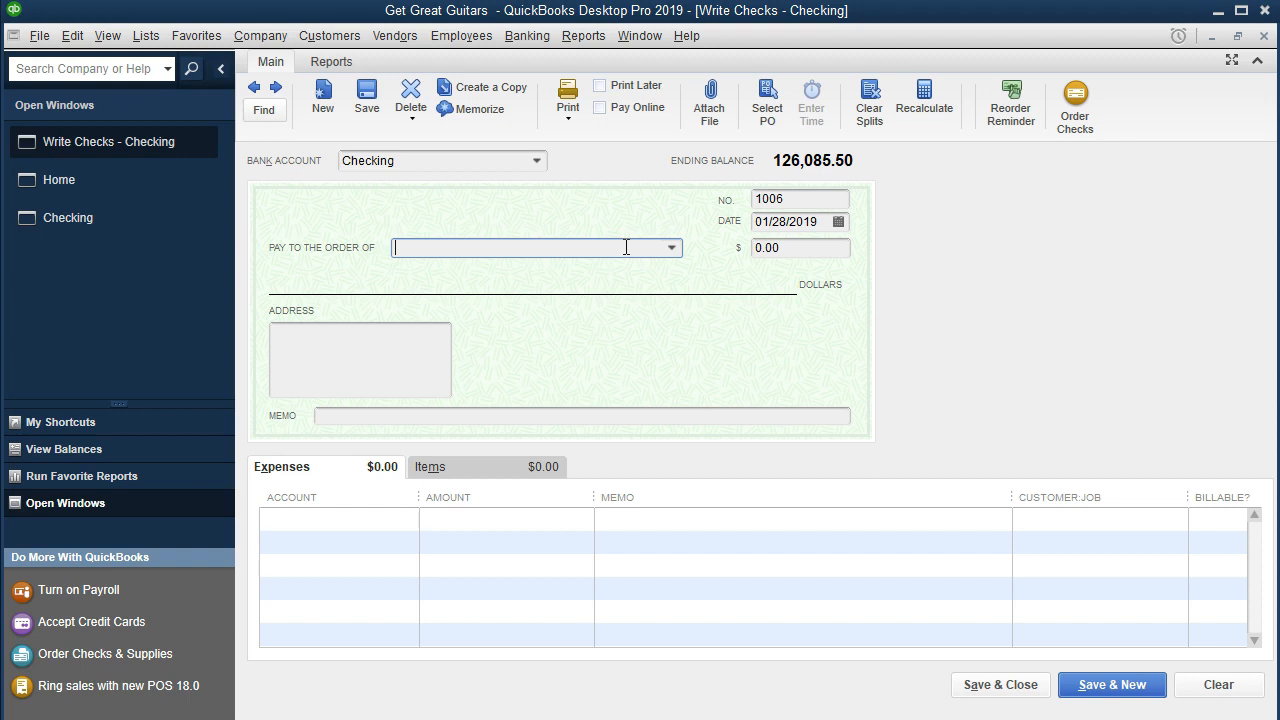
{"action": "type", "text": "S"}
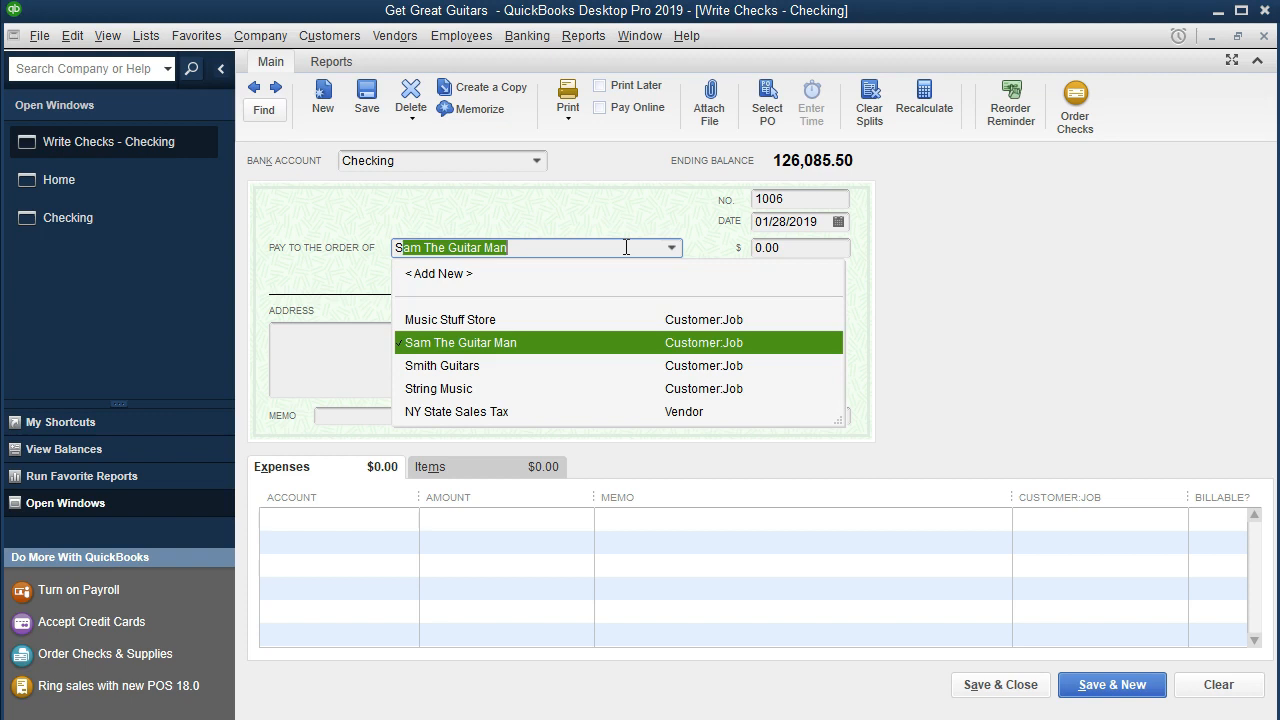
{"action": "type", "text": "afe Insurance Co"}
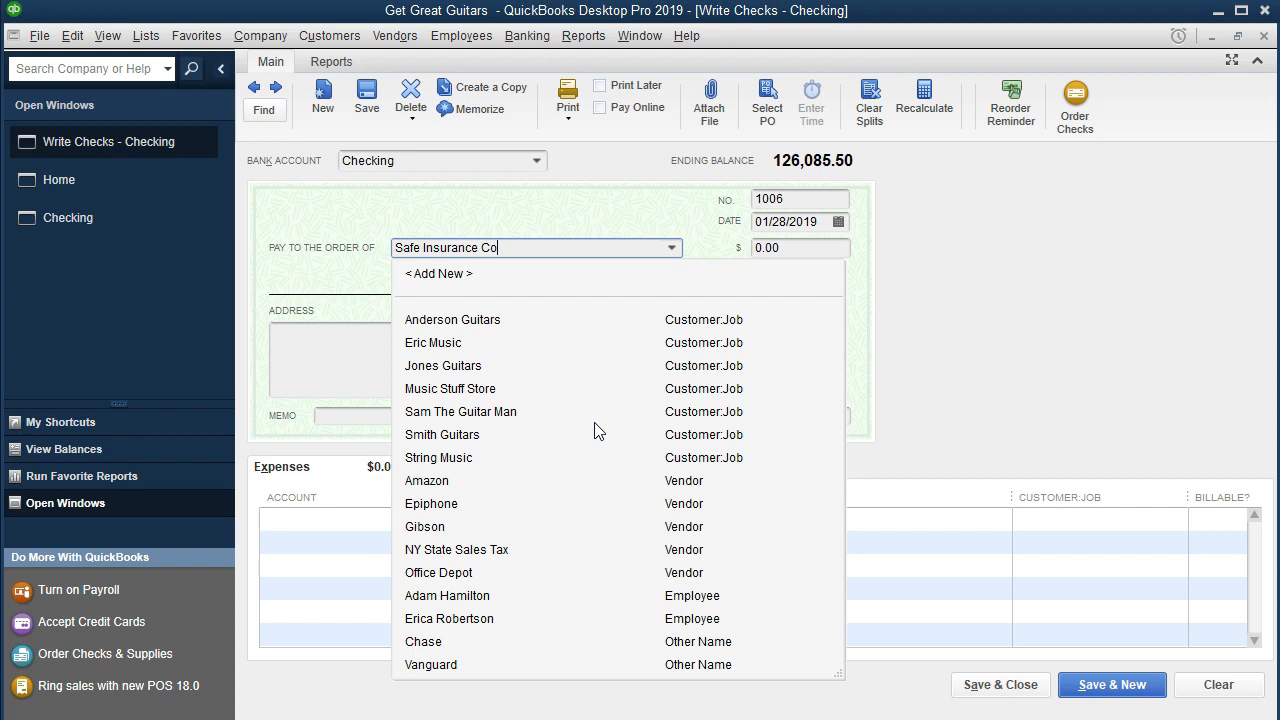
{"action": "key", "text": "Tab"}
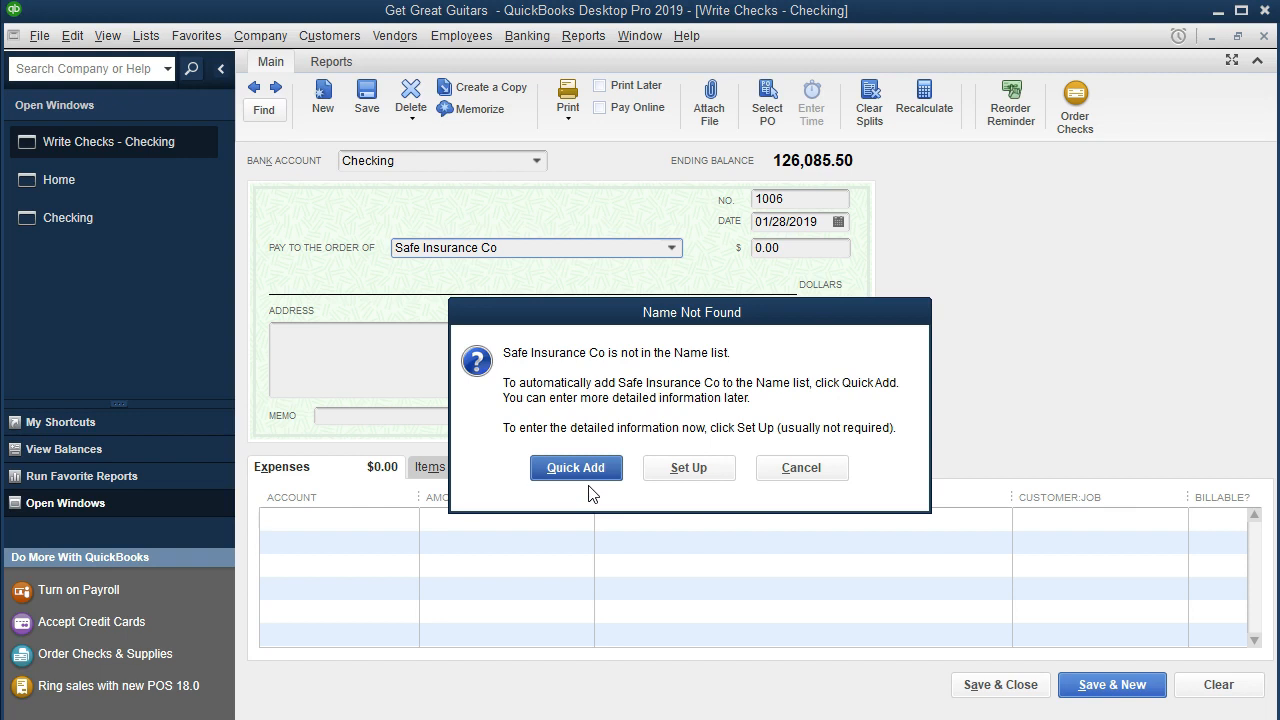
{"action": "left_click", "coordinate": [668, 480]}
{"action": "left_click", "coordinate": [600, 470]}
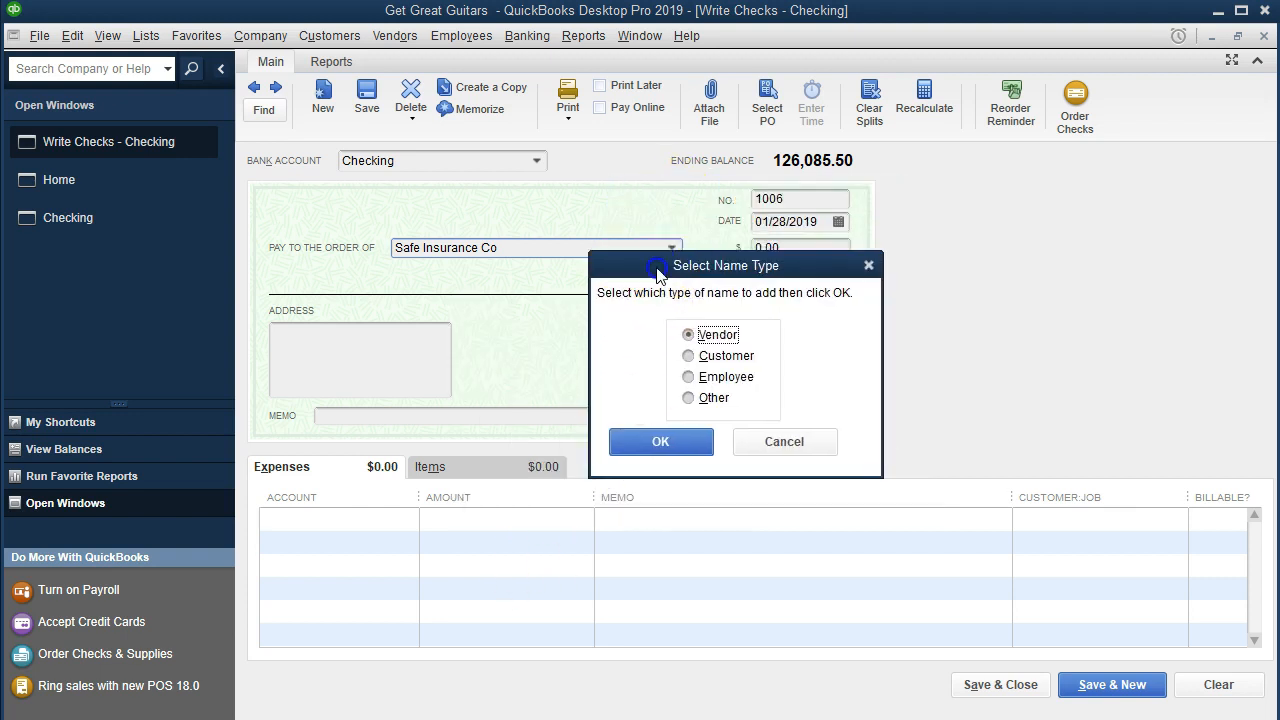
{"action": "left_click", "coordinate": [623, 457]}
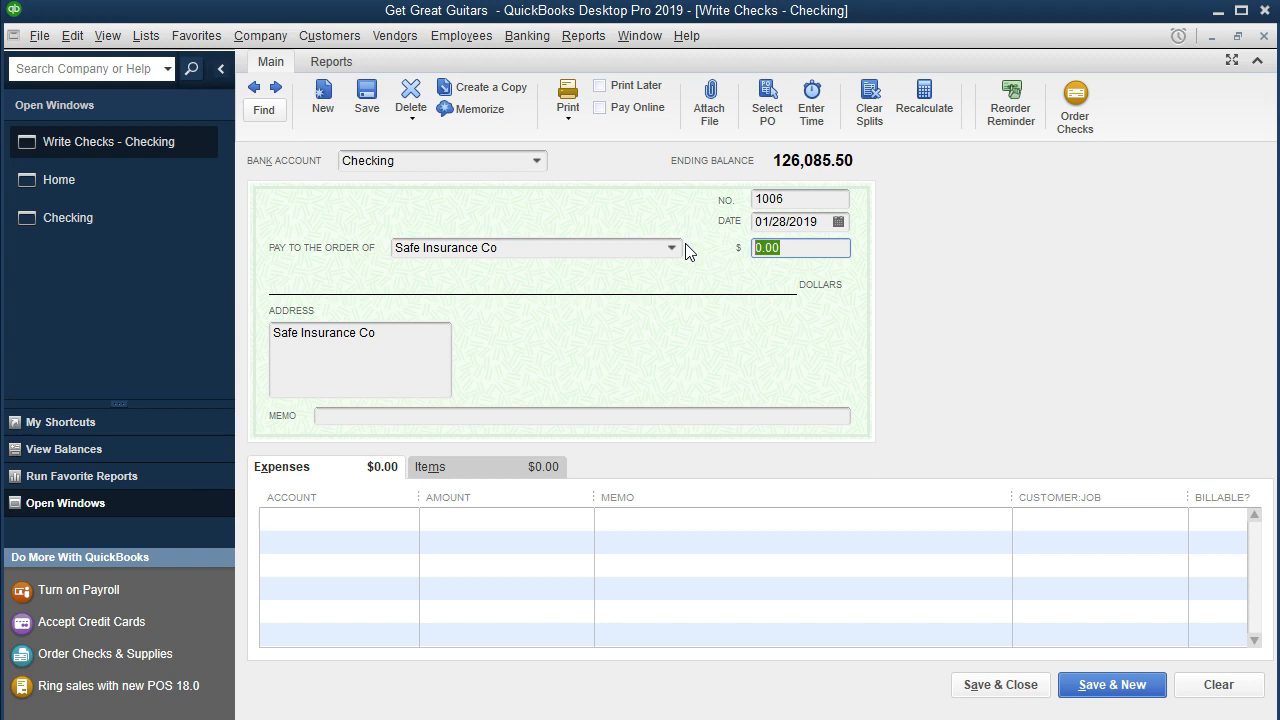
Step: Enter a check amount of 11,000.00
{"action": "type", "text": "11000"}
{"action": "key", "text": "Tab"}
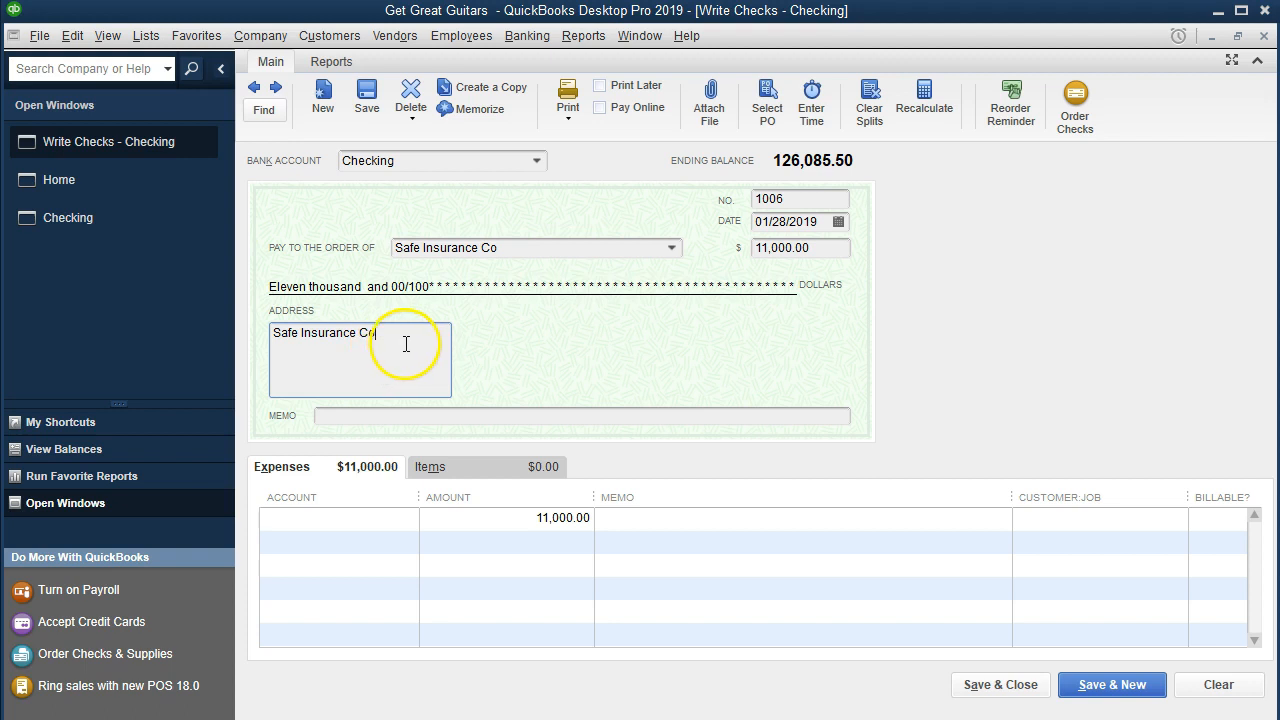
{"action": "key", "text": "Tab"}
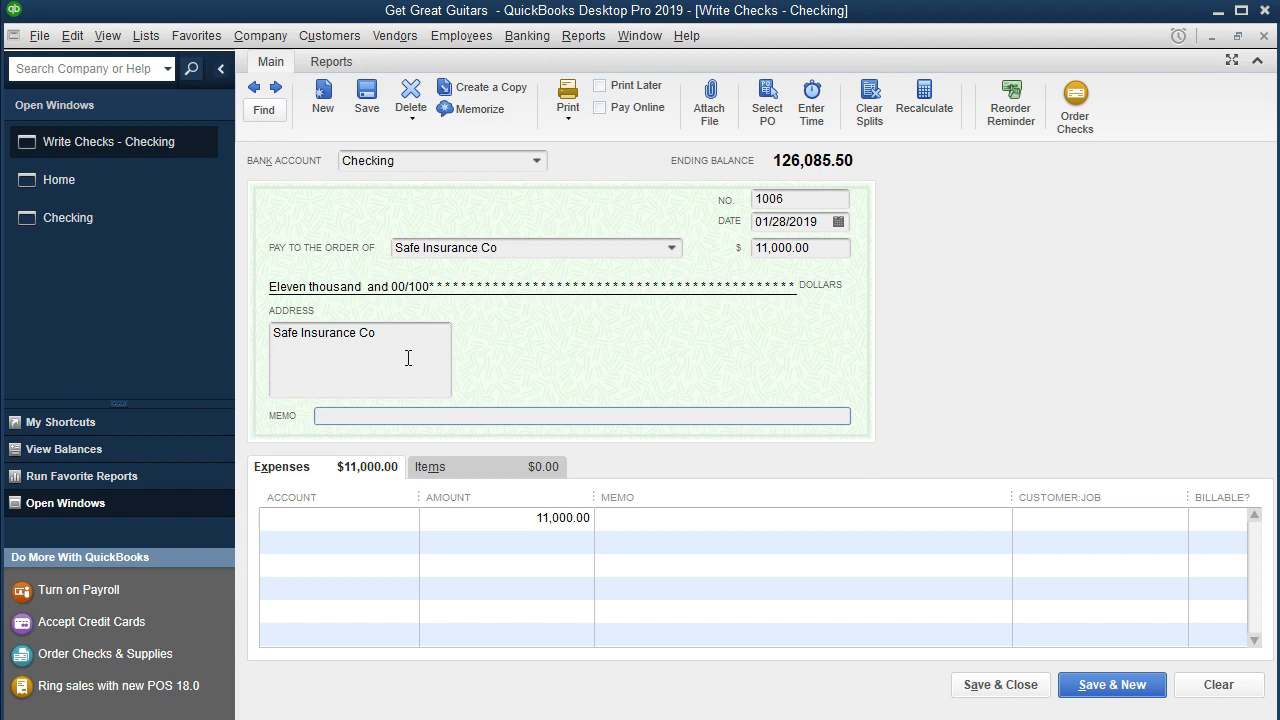
Step: Enter the check memo "12 month liability insurance."
{"action": "type", "text": "12 month lia"}
{"action": "key", "text": "BackSpace"}
{"action": "key", "text": "BackSpace"}
{"action": "key", "text": "BackSpace"}
{"action": "type", "text": "liability insurn"}
{"action": "key", "text": "BackSpace"}
{"action": "key", "text": "BackSpace"}
{"action": "key", "text": "BackSpace"}
{"action": "type", "text": "urance."}
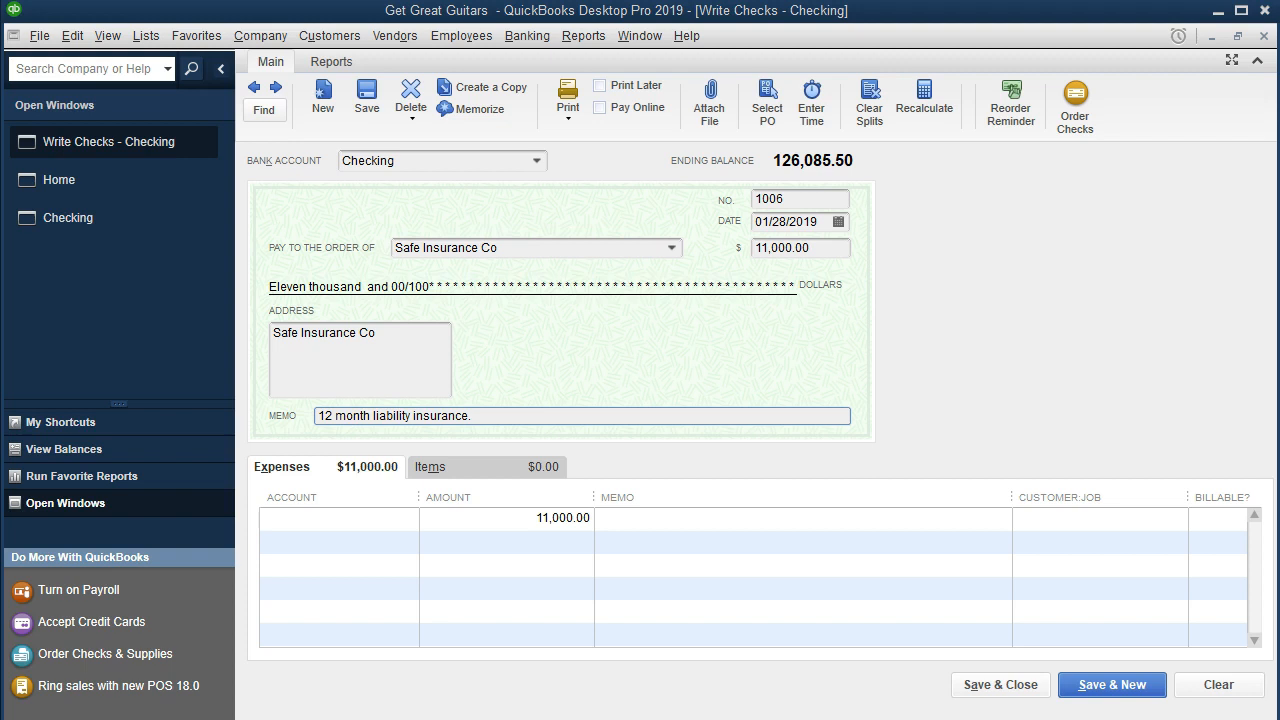
{"action": "left_click", "coordinate": [482, 416]}
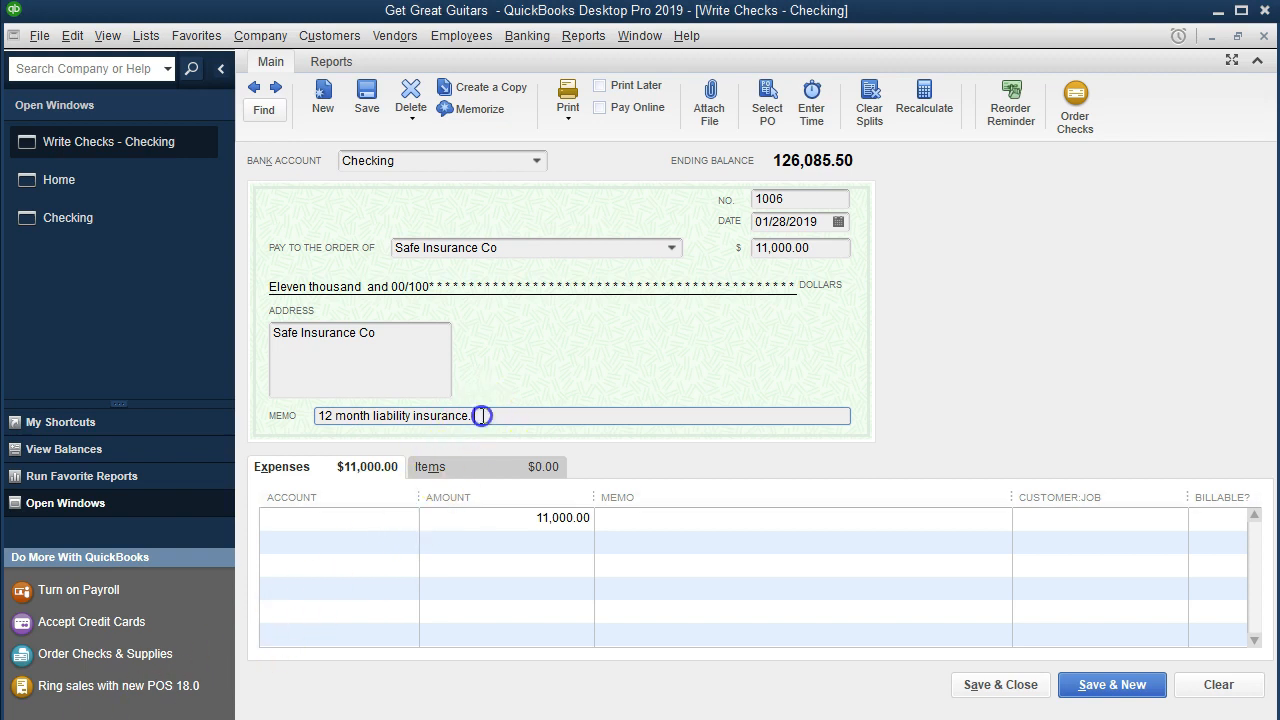
Step: Browse the account list for the expense line's account
{"action": "left_click", "coordinate": [370, 518]}
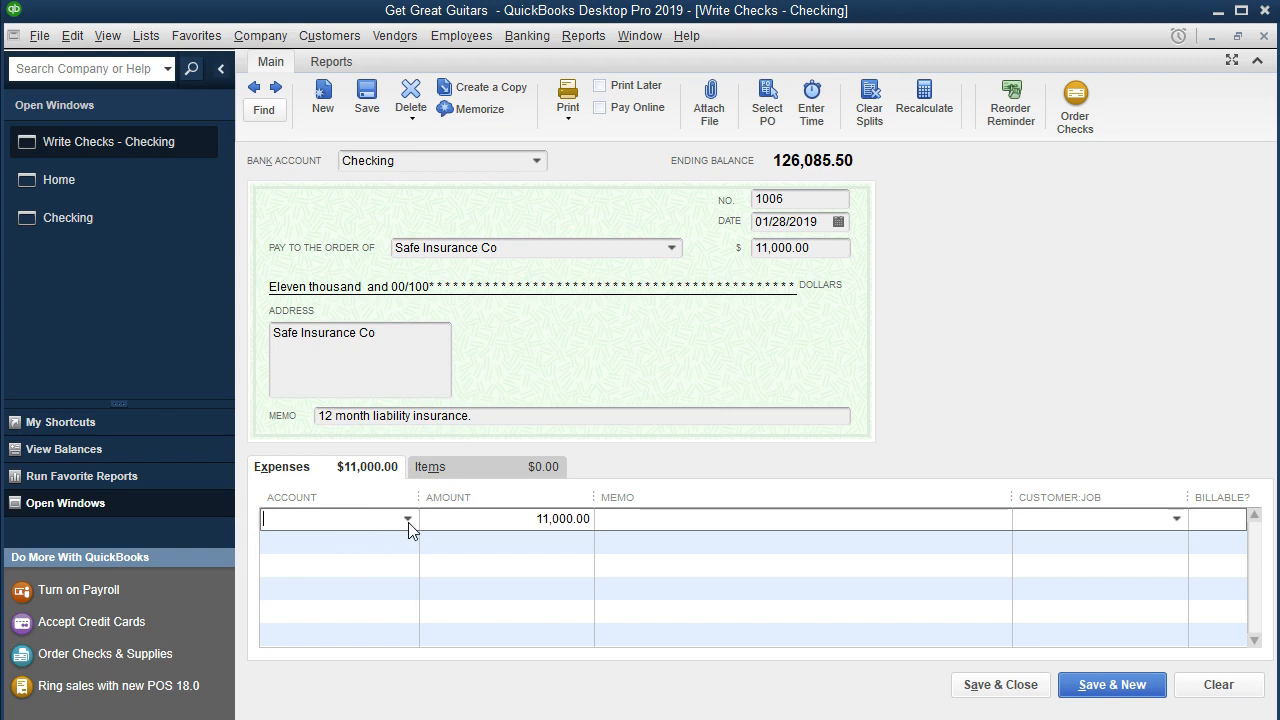
{"action": "left_click", "coordinate": [408, 519]}
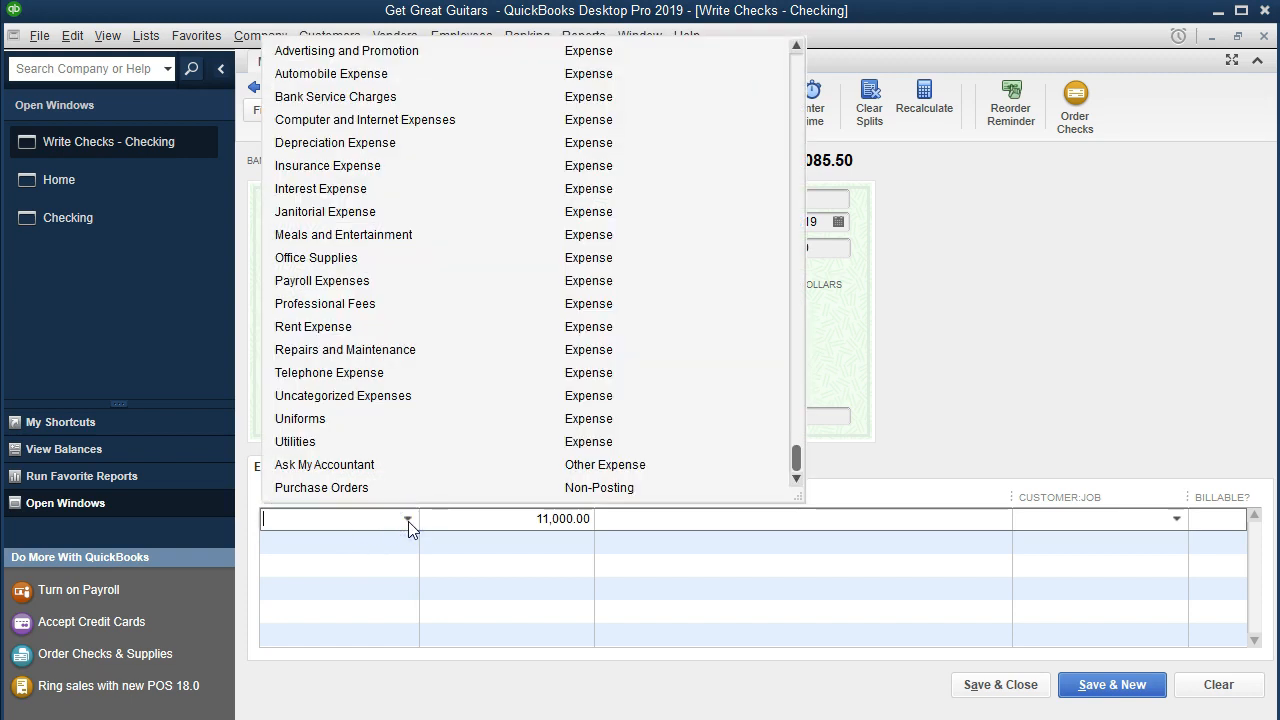
{"action": "left_click", "coordinate": [320, 529]}
{"action": "left_click", "coordinate": [492, 586]}
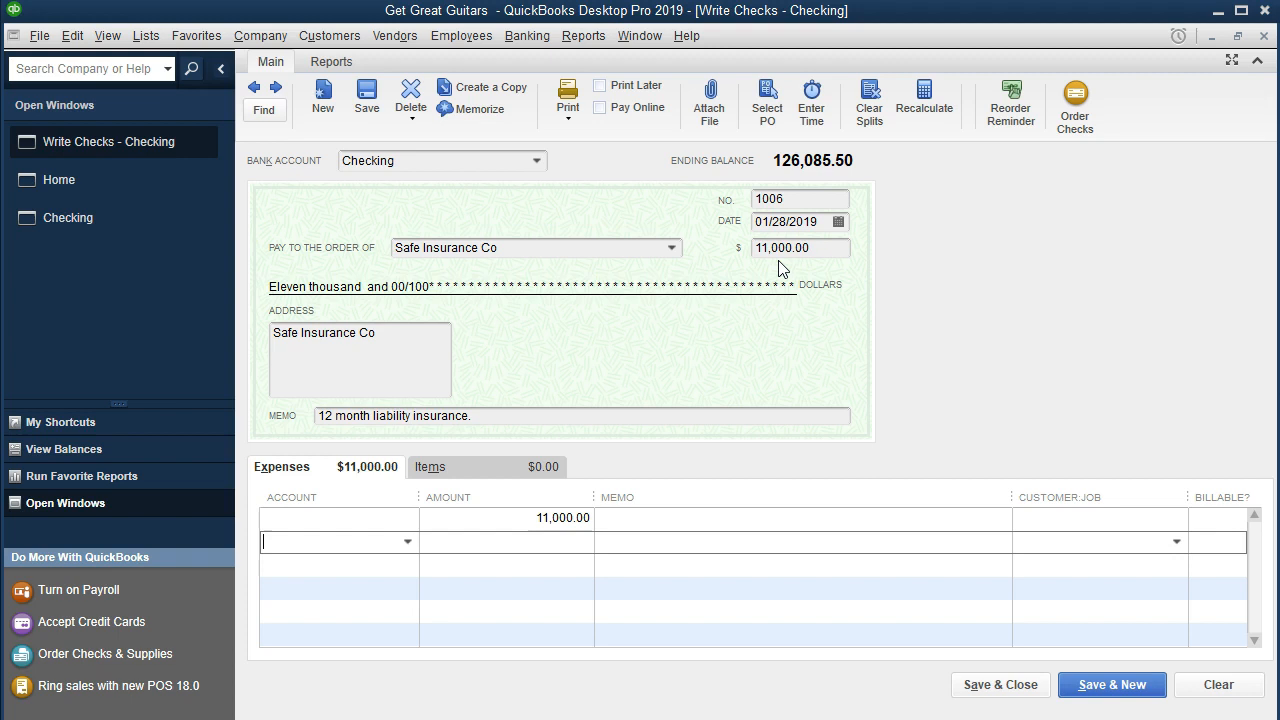
{"action": "left_click", "coordinate": [755, 311]}
{"action": "left_click", "coordinate": [368, 516]}
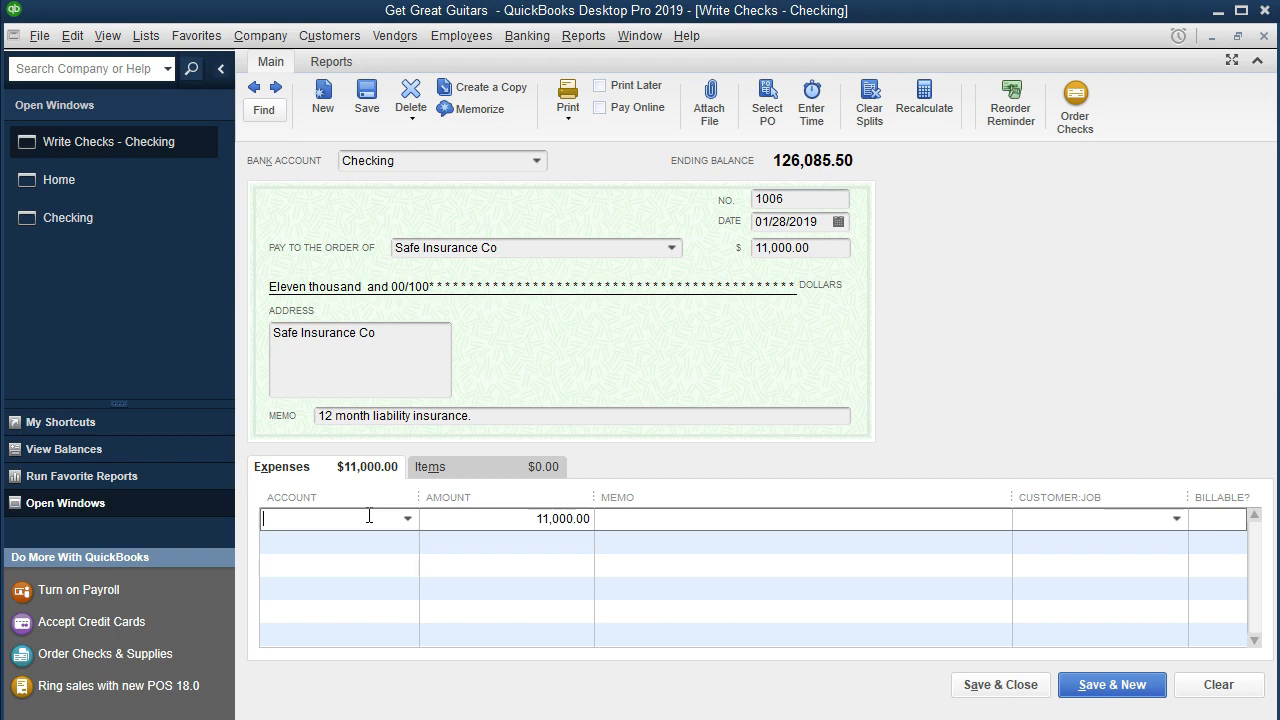
{"action": "left_click", "coordinate": [407, 522]}
{"action": "scroll", "coordinate": [475, 395], "scroll_direction": "up", "scroll_amount": 7}
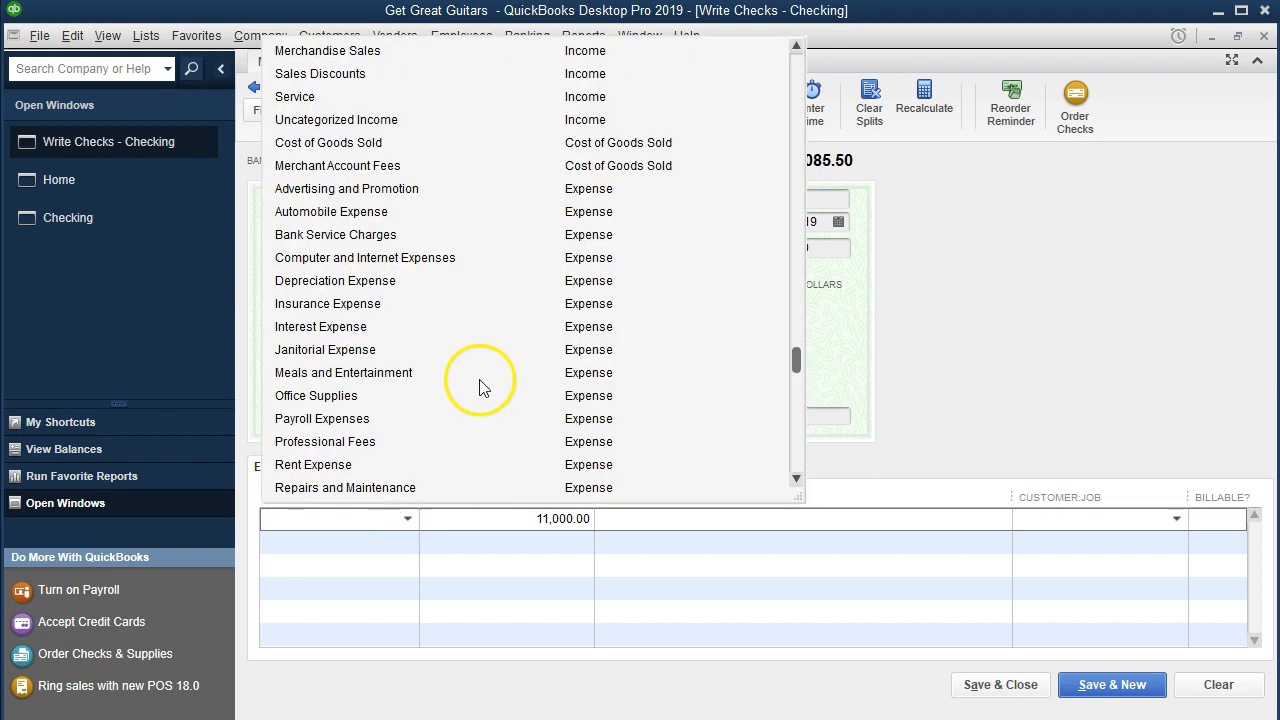
{"action": "scroll", "coordinate": [480, 388], "scroll_direction": "up", "scroll_amount": 1}
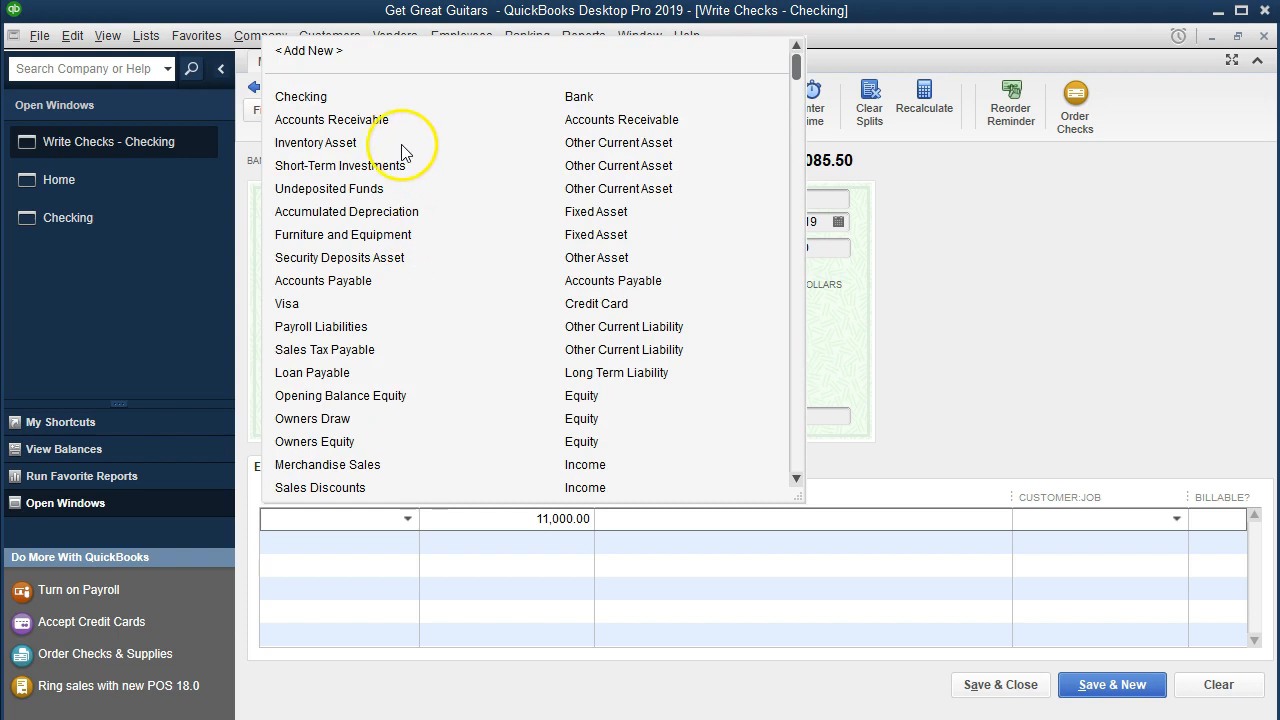
{"action": "left_click", "coordinate": [325, 520]}
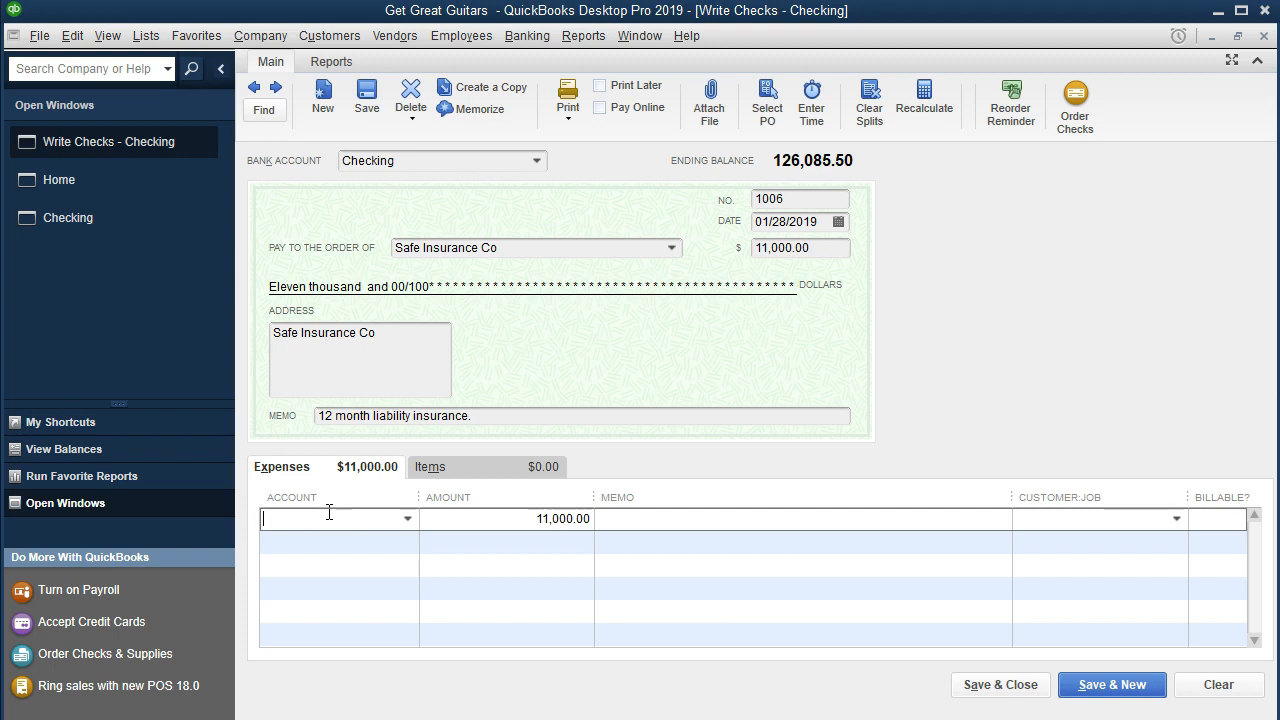
Step: Enter Prepaid Insurance as the expense line's account and choose to set it up as a new account
{"action": "type", "text": "Prepaid "}
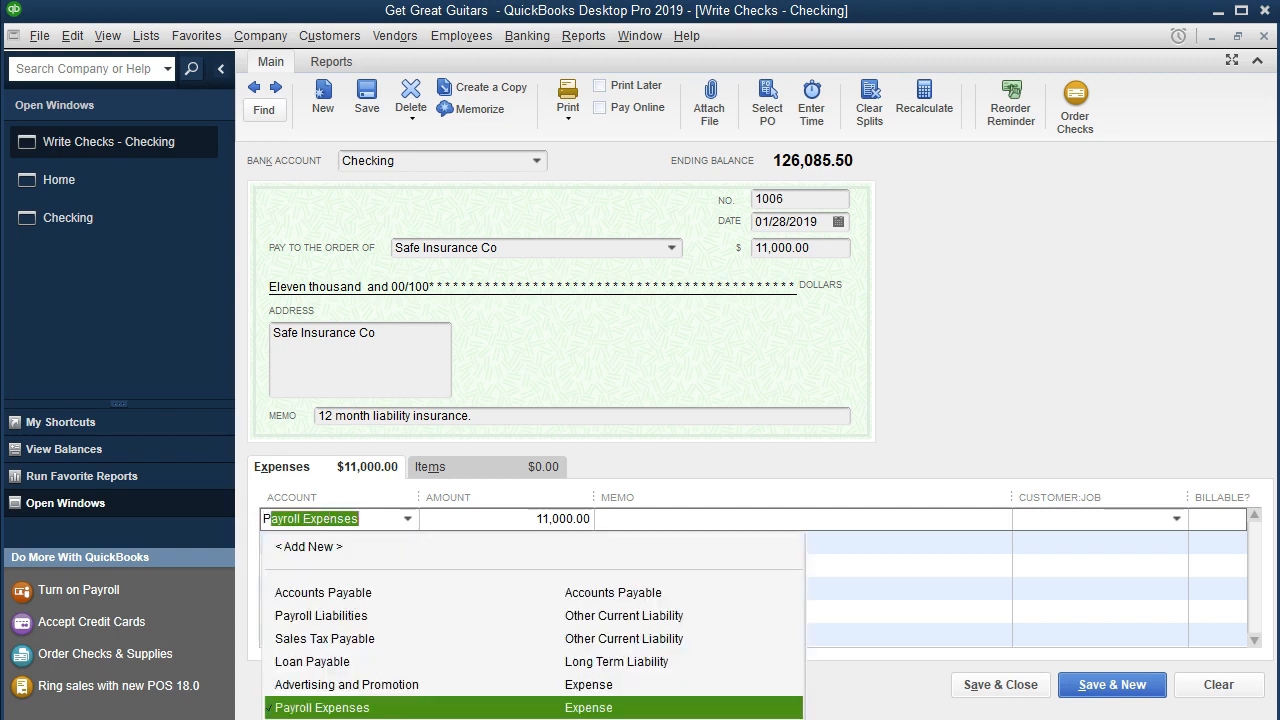
{"action": "type", "text": "I"}
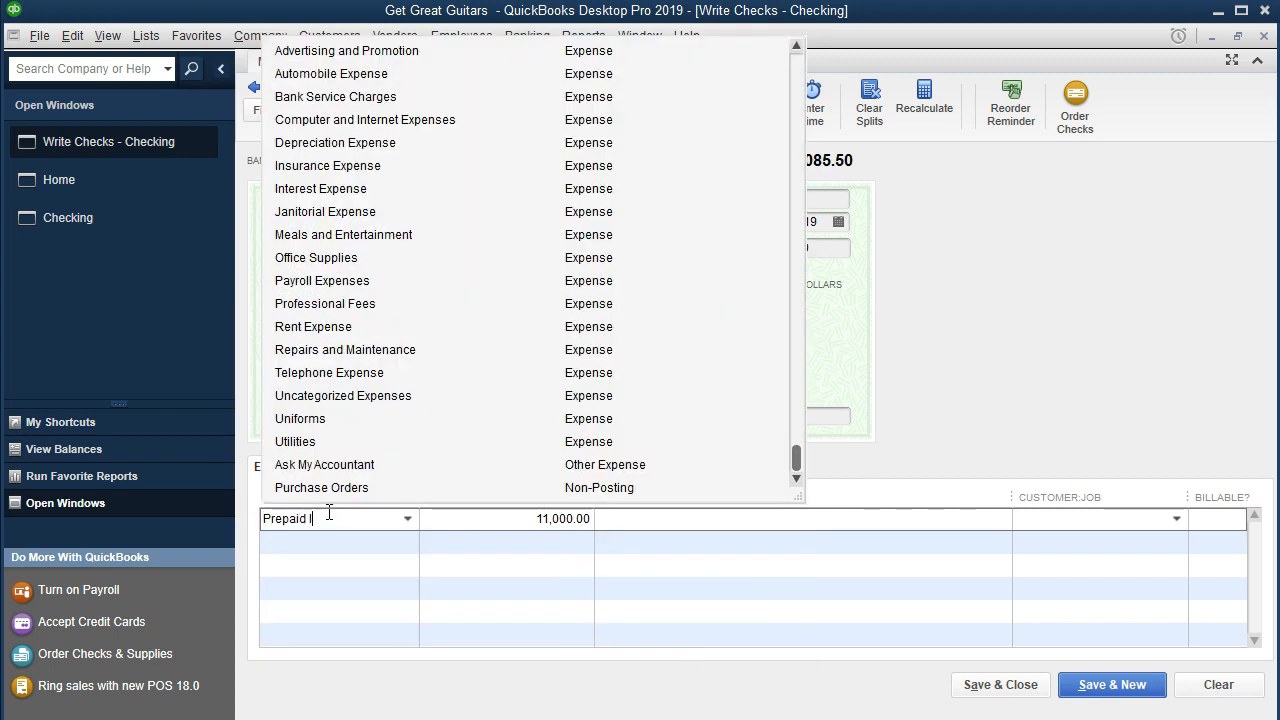
{"action": "type", "text": "nsurance"}
{"action": "key", "text": "Tab"}
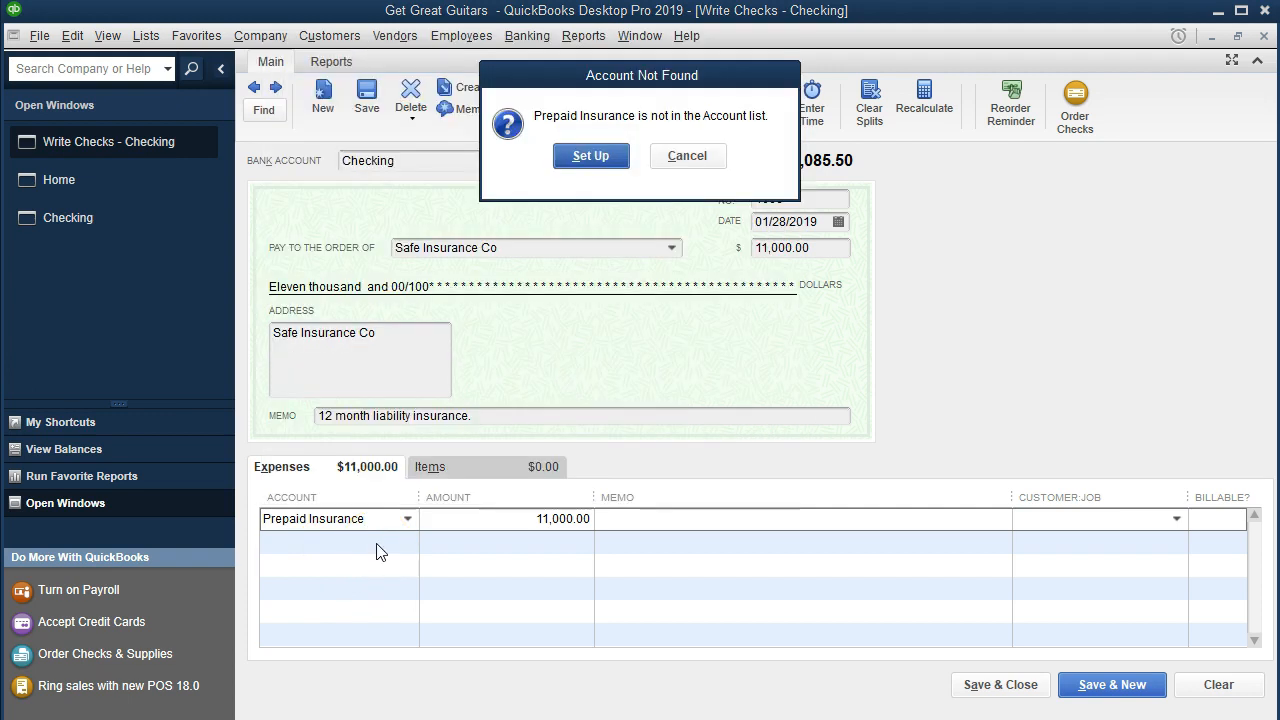
{"action": "left_click", "coordinate": [591, 157]}
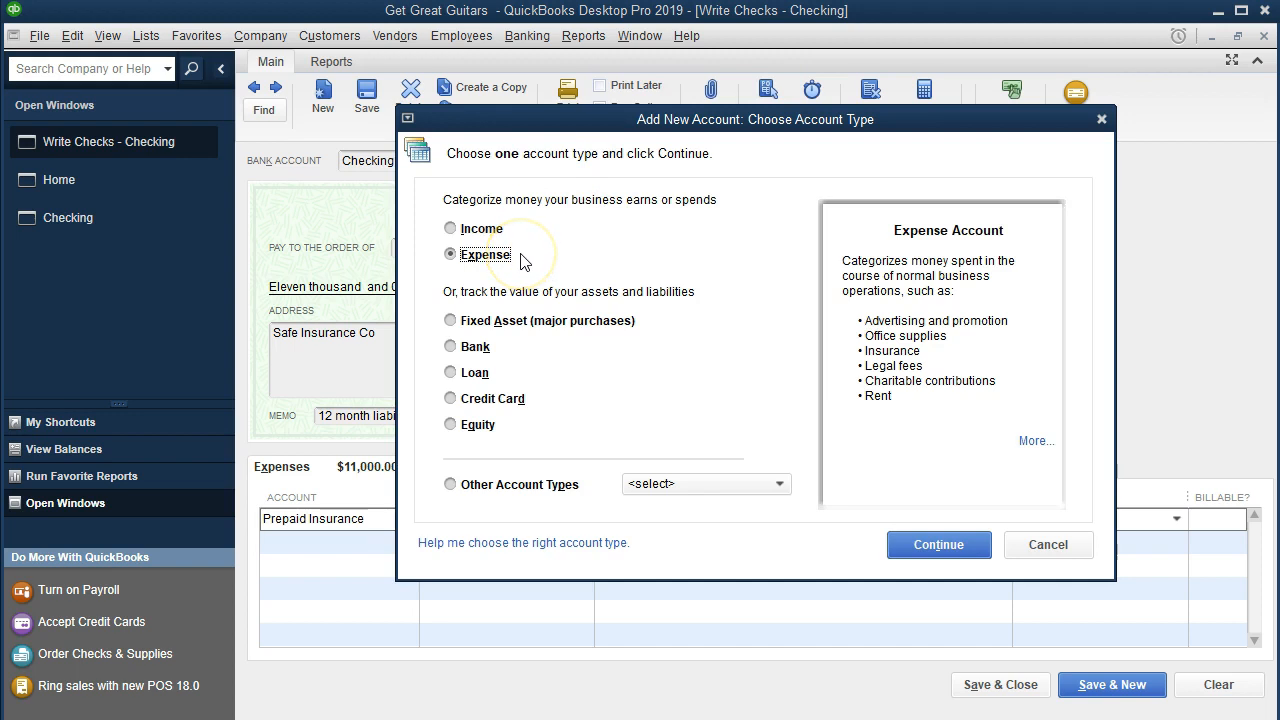
Step: Create the Prepaid Insurance account as an Other Current Asset type and save it
{"action": "left_click", "coordinate": [516, 484]}
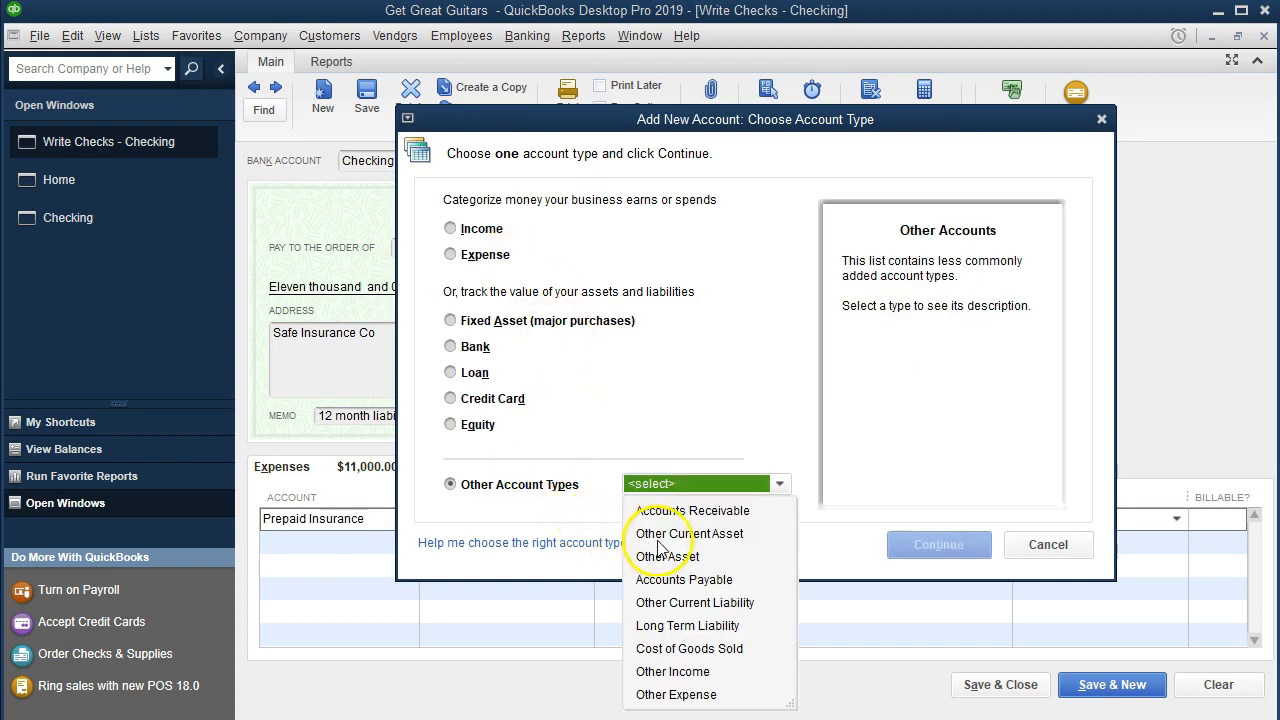
{"action": "left_click", "coordinate": [735, 538]}
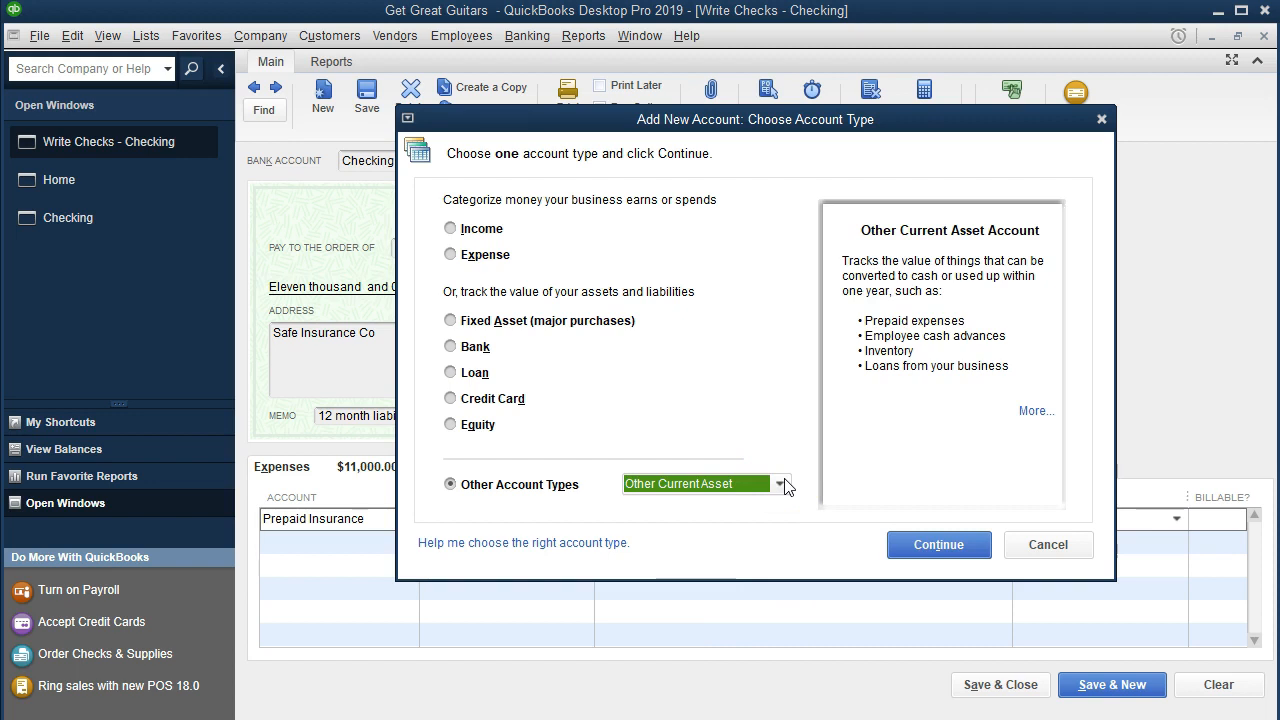
{"action": "left_click", "coordinate": [934, 540]}
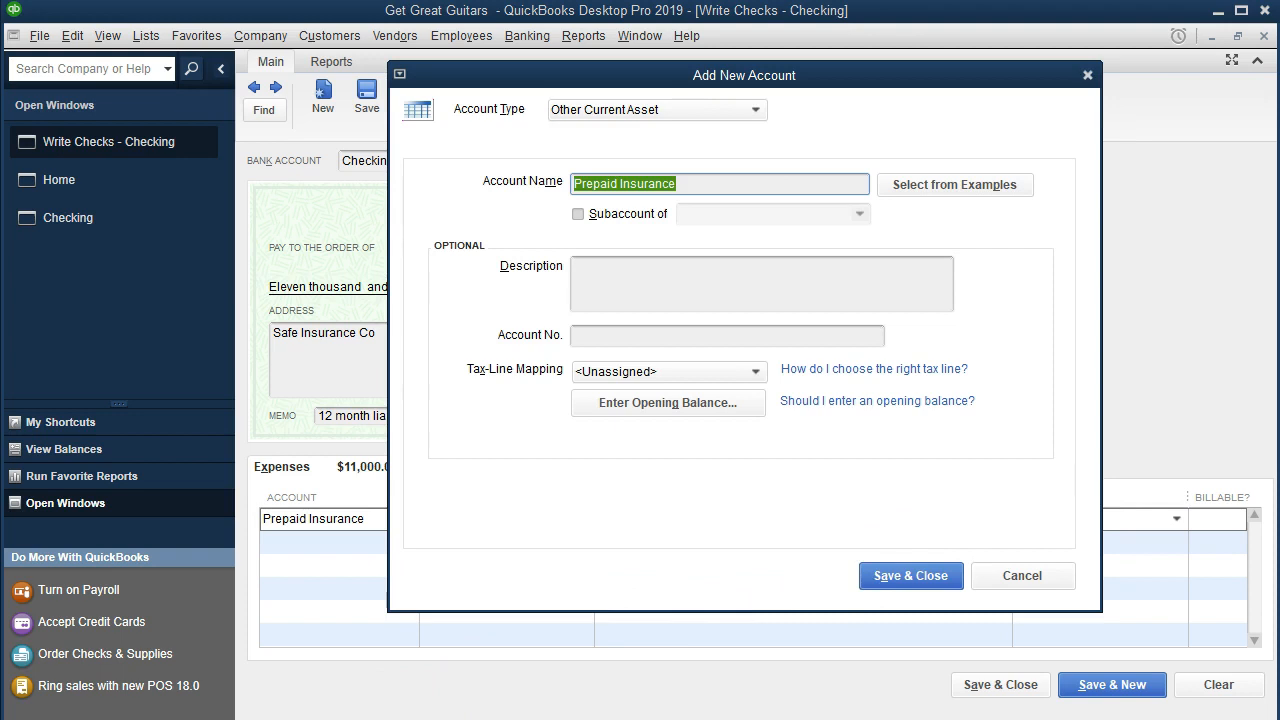
{"action": "key", "text": "End"}
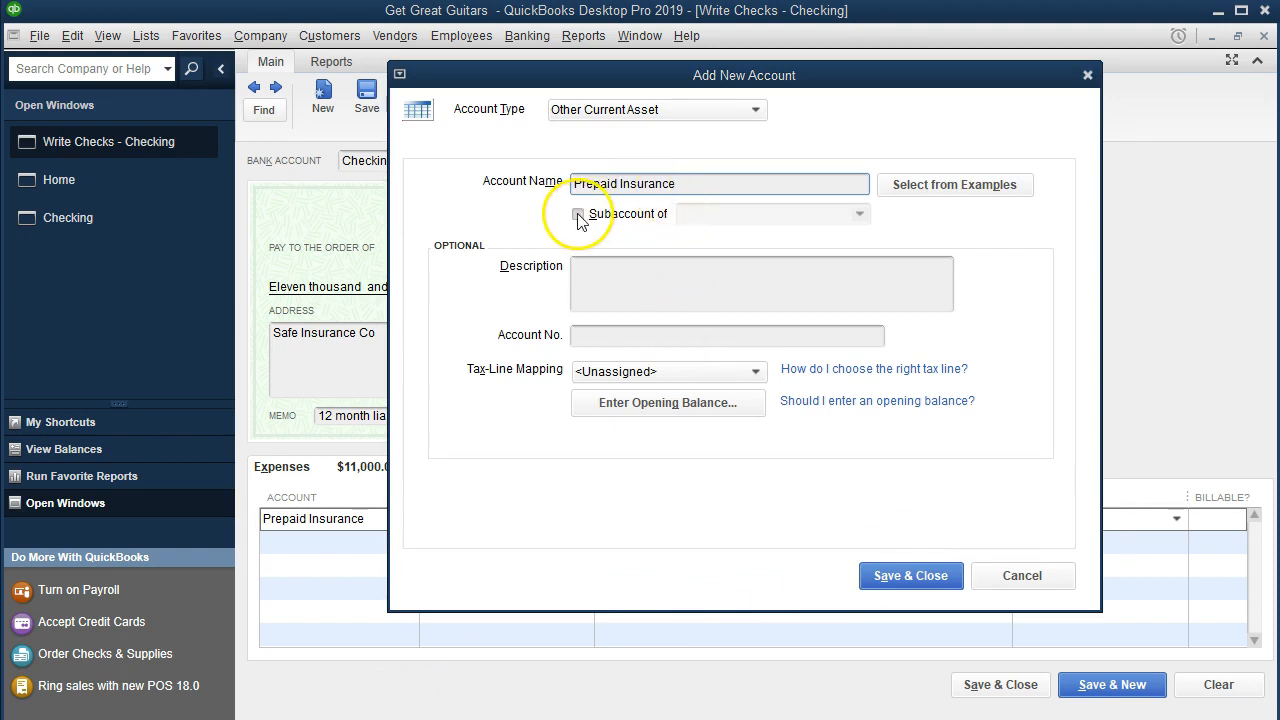
{"action": "left_click", "coordinate": [592, 290]}
{"action": "left_click", "coordinate": [590, 336]}
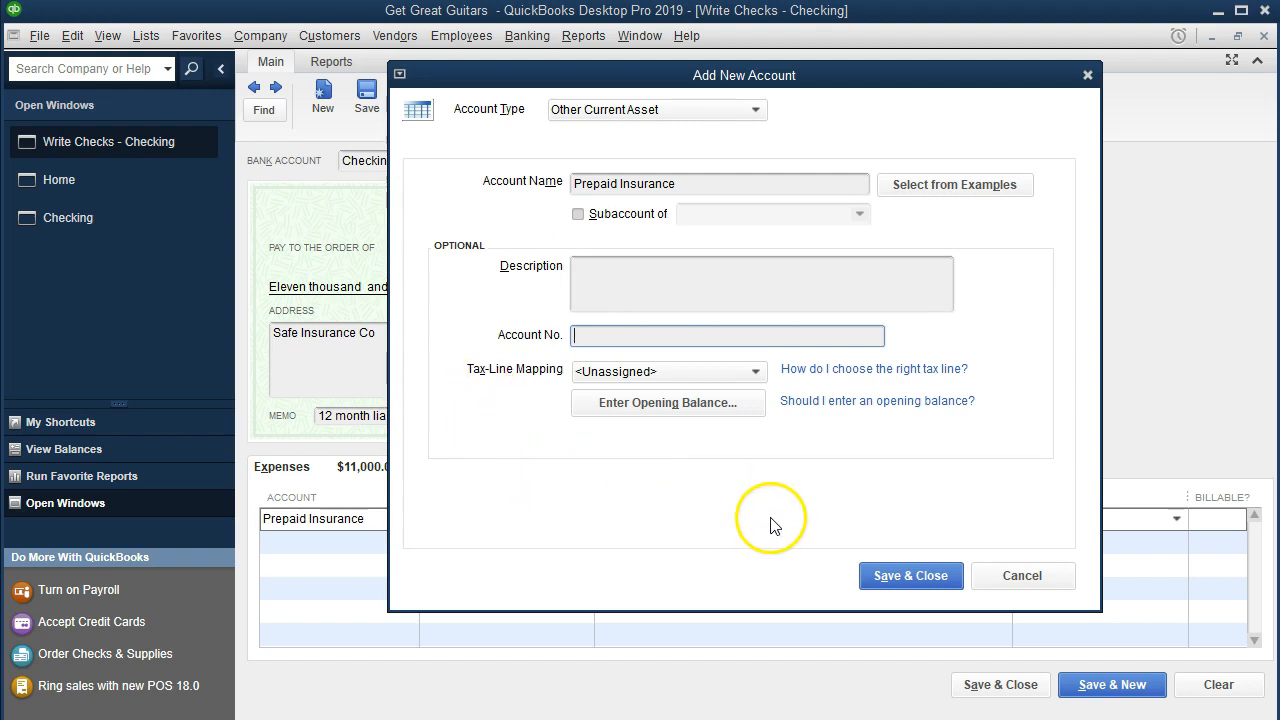
{"action": "left_click", "coordinate": [868, 580]}
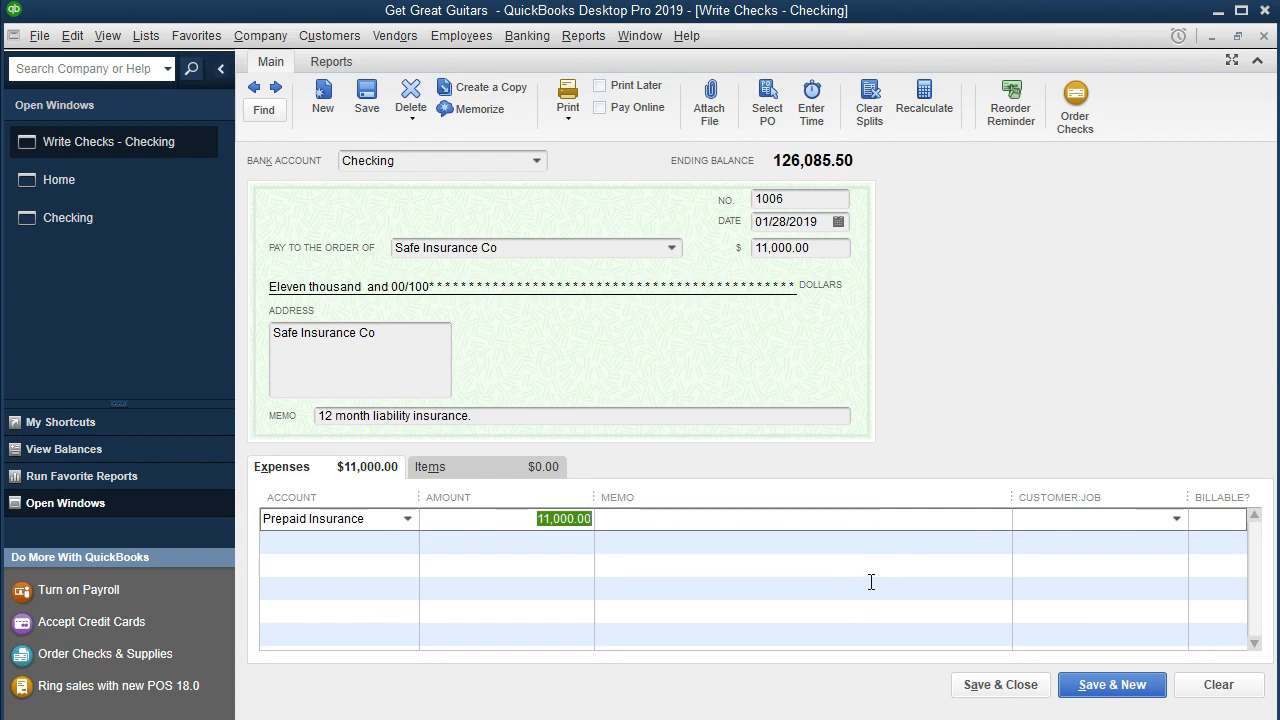
Step: Save and close the check
{"action": "key", "text": "Tab"}
{"action": "key", "text": "Tab"}
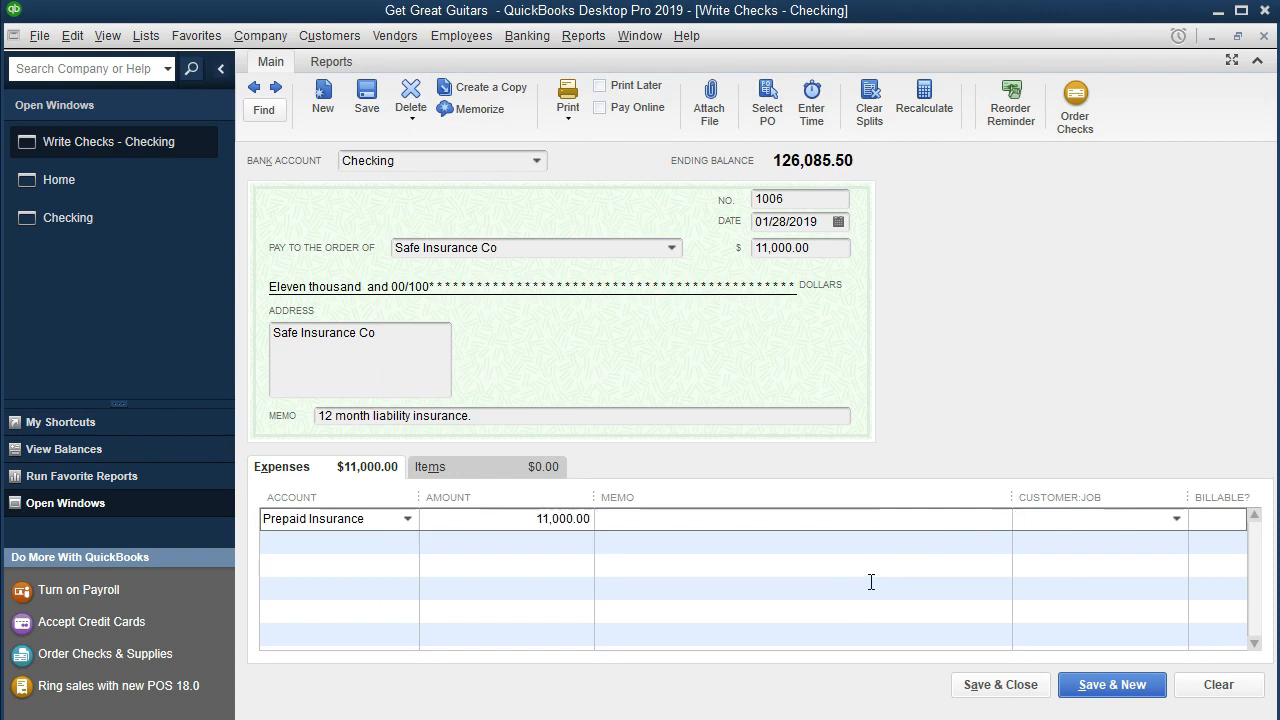
{"action": "left_click", "coordinate": [961, 688]}
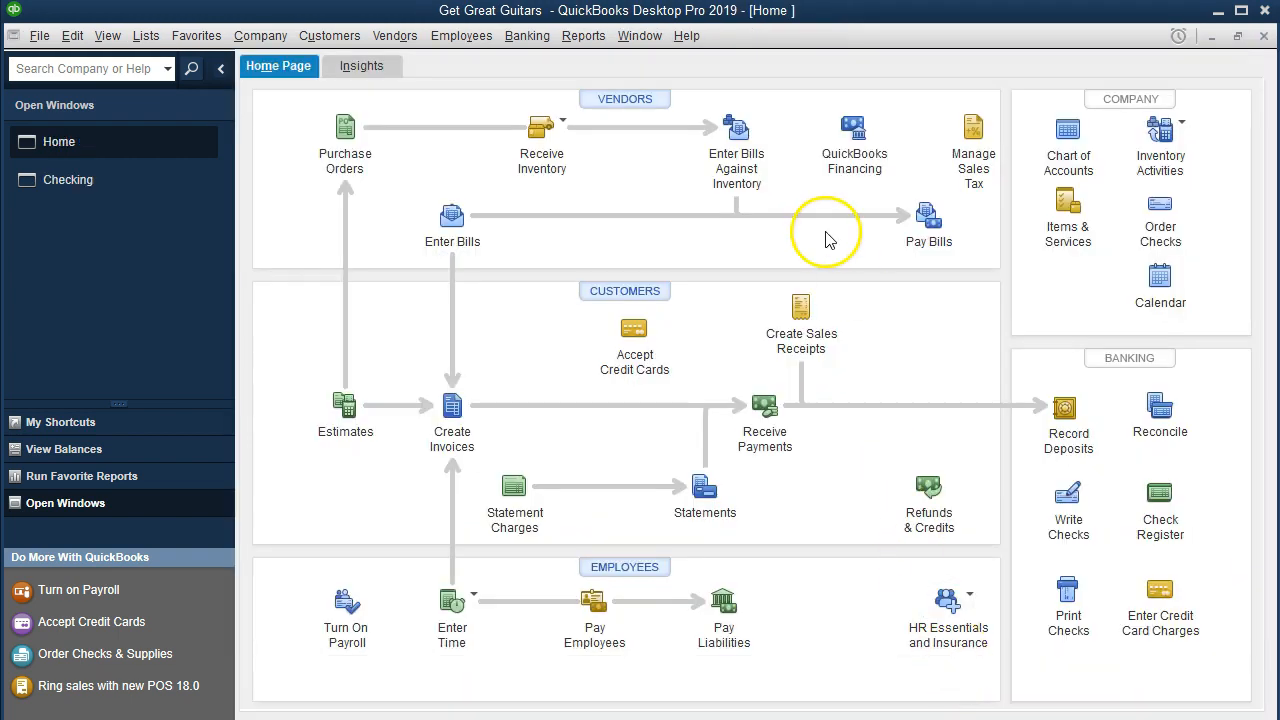
Step: Open the Balance Sheet Standard report
{"action": "left_click", "coordinate": [529, 37]}
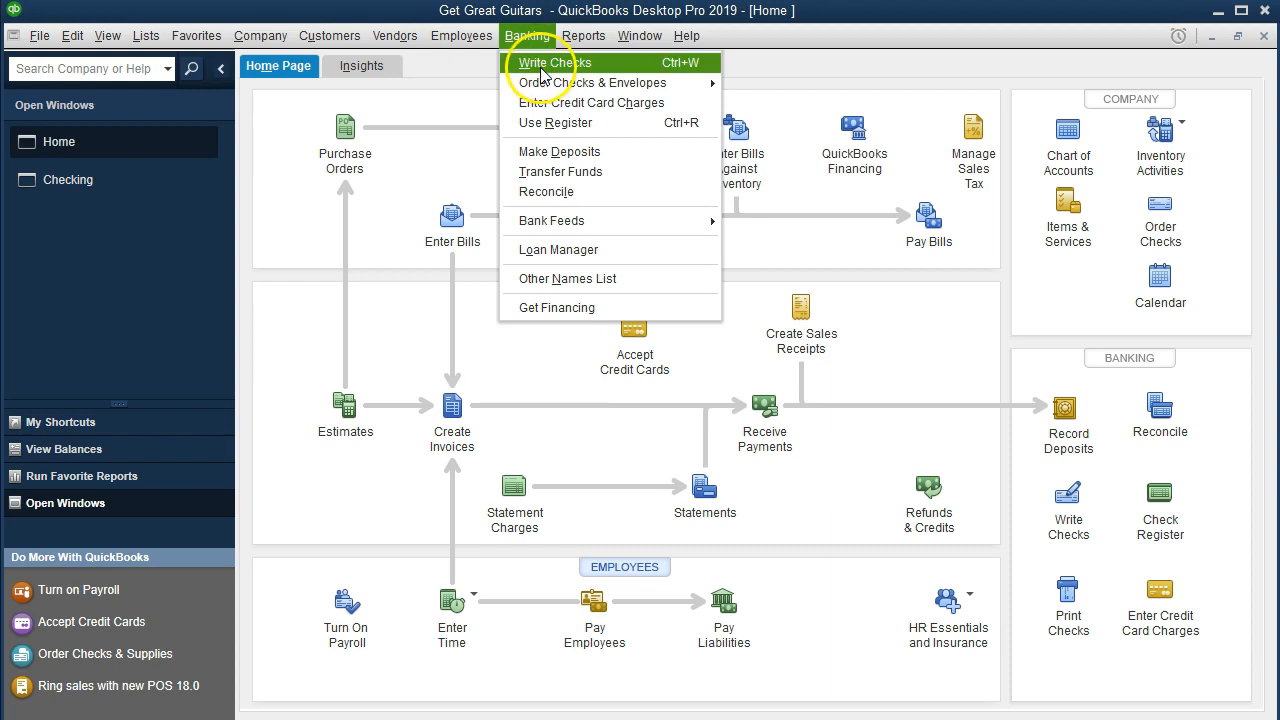
{"action": "left_click", "coordinate": [578, 38]}
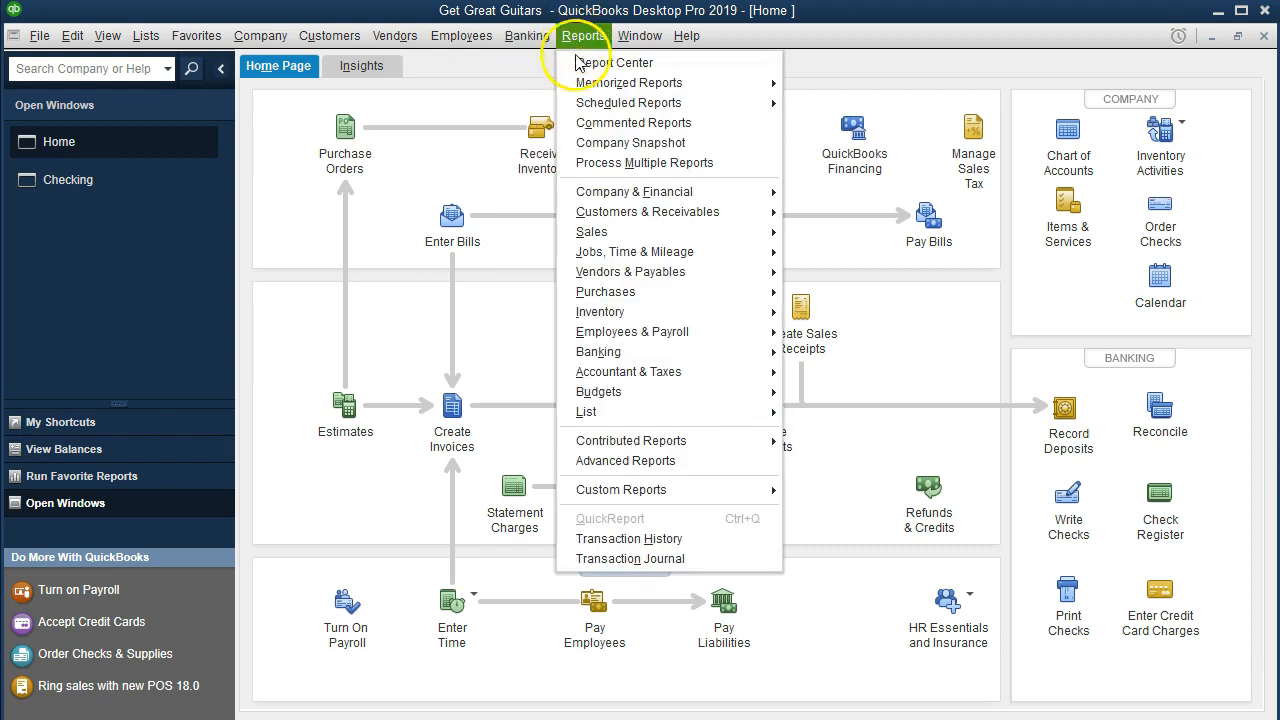
{"action": "mouse_move", "coordinate": [662, 195]}
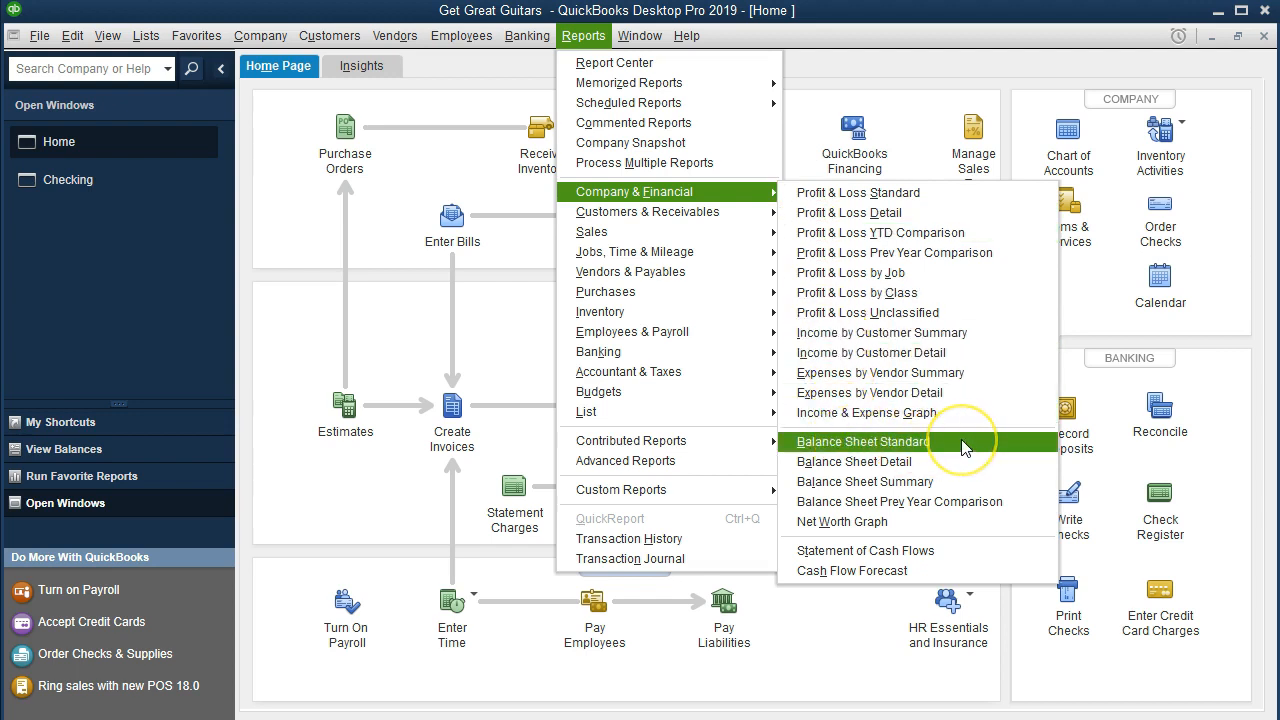
{"action": "left_click", "coordinate": [940, 444]}
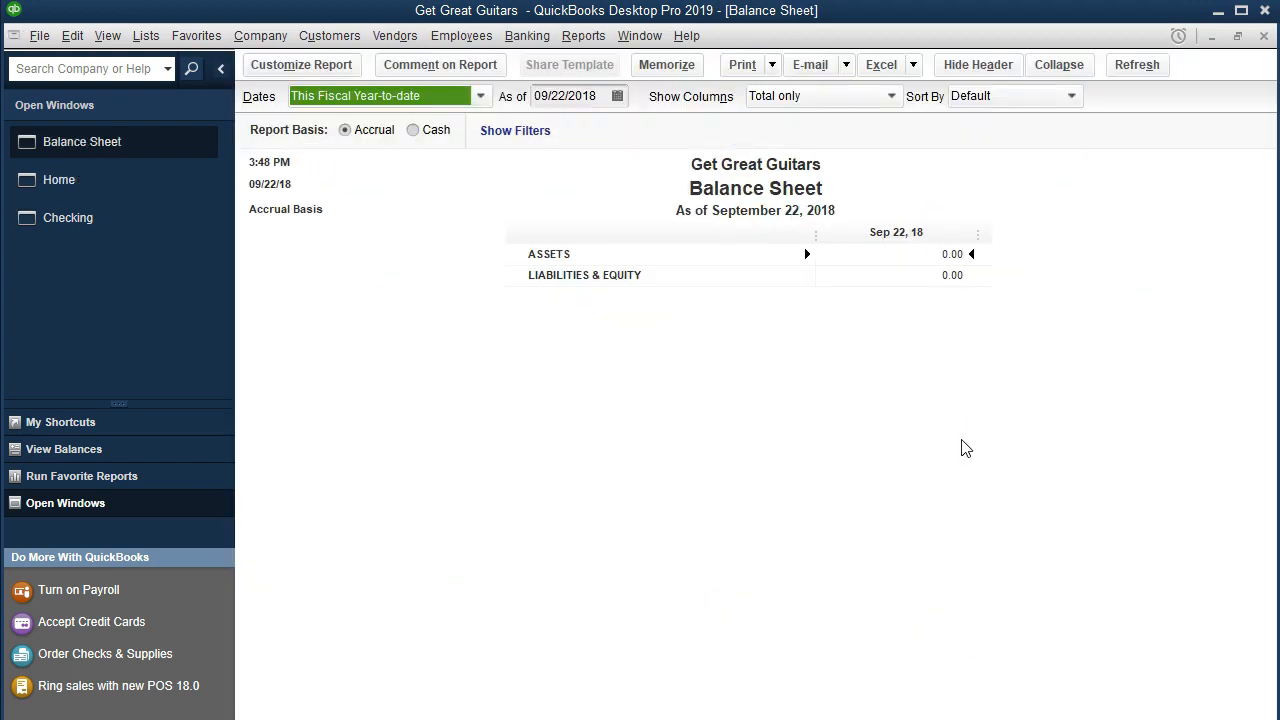
Step: Customize the balance sheet's date range from 01/01/2019 to 12/31/2019
{"action": "left_click", "coordinate": [344, 72]}
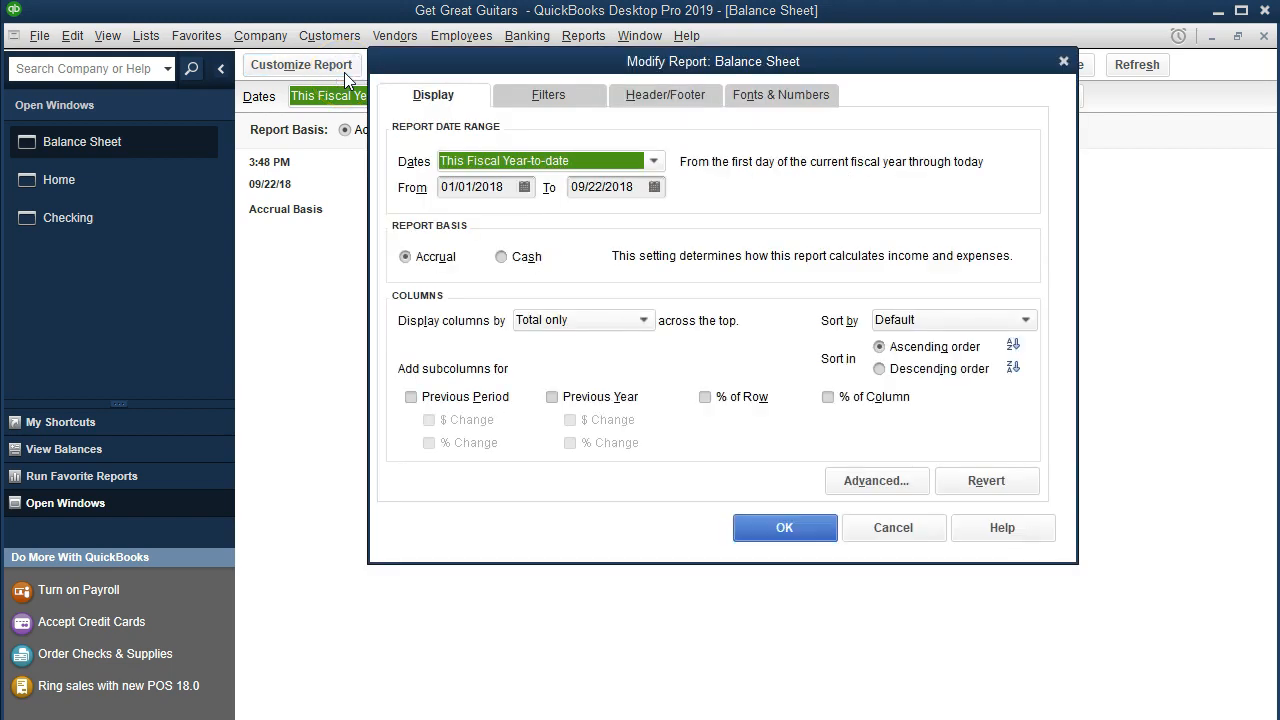
{"action": "key", "text": "Tab"}
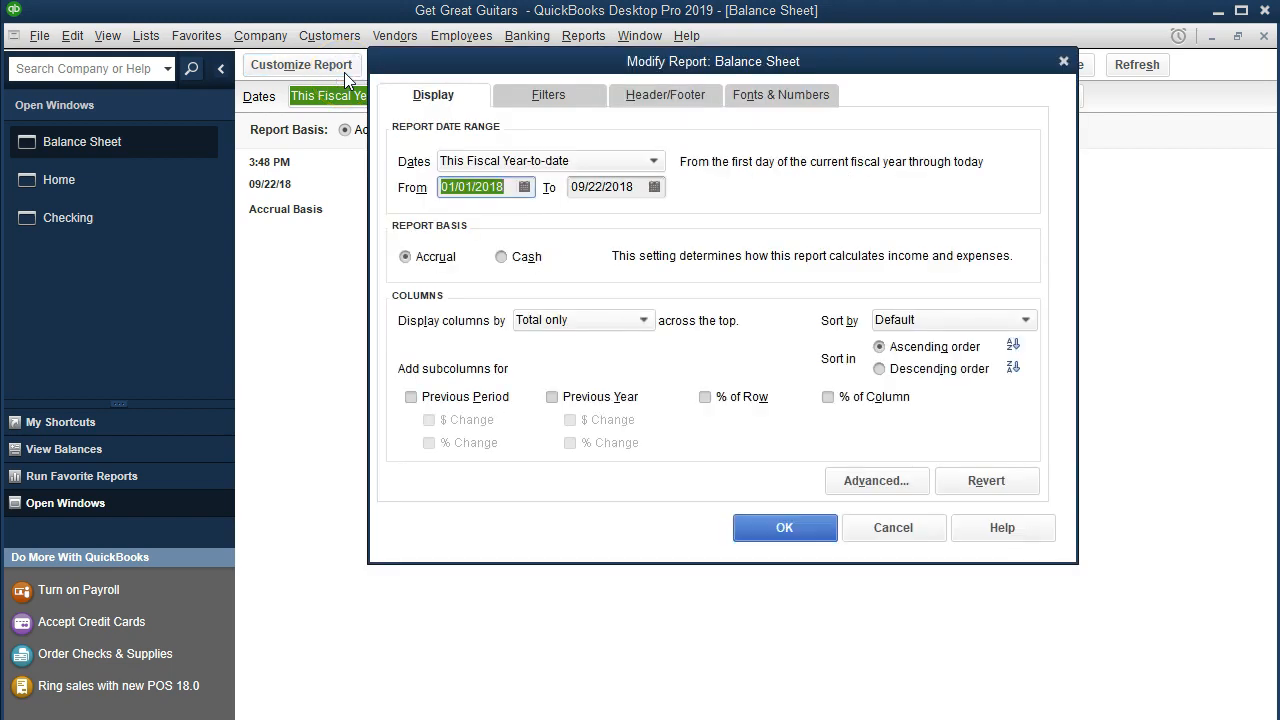
{"action": "type", "text": "01/01/2019"}
{"action": "key", "text": "Tab"}
{"action": "type", "text": "12/31/2019"}
{"action": "key", "text": "Tab"}
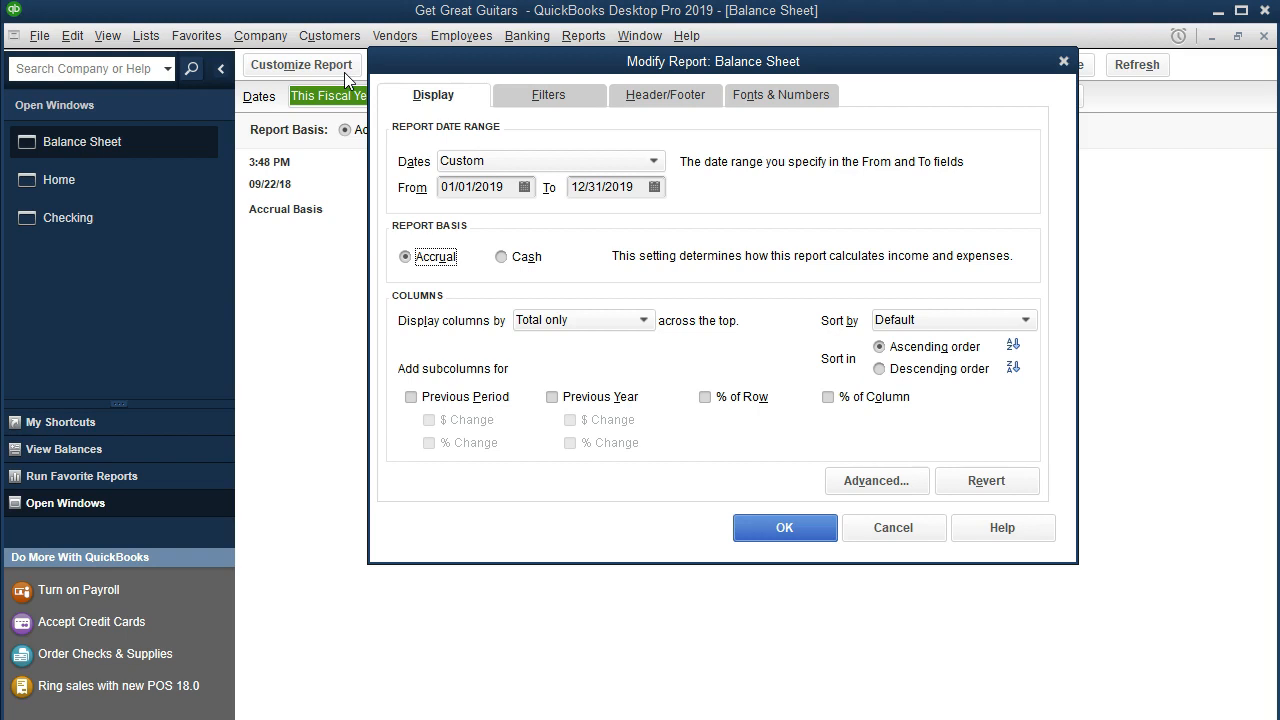
{"action": "left_click", "coordinate": [784, 530]}
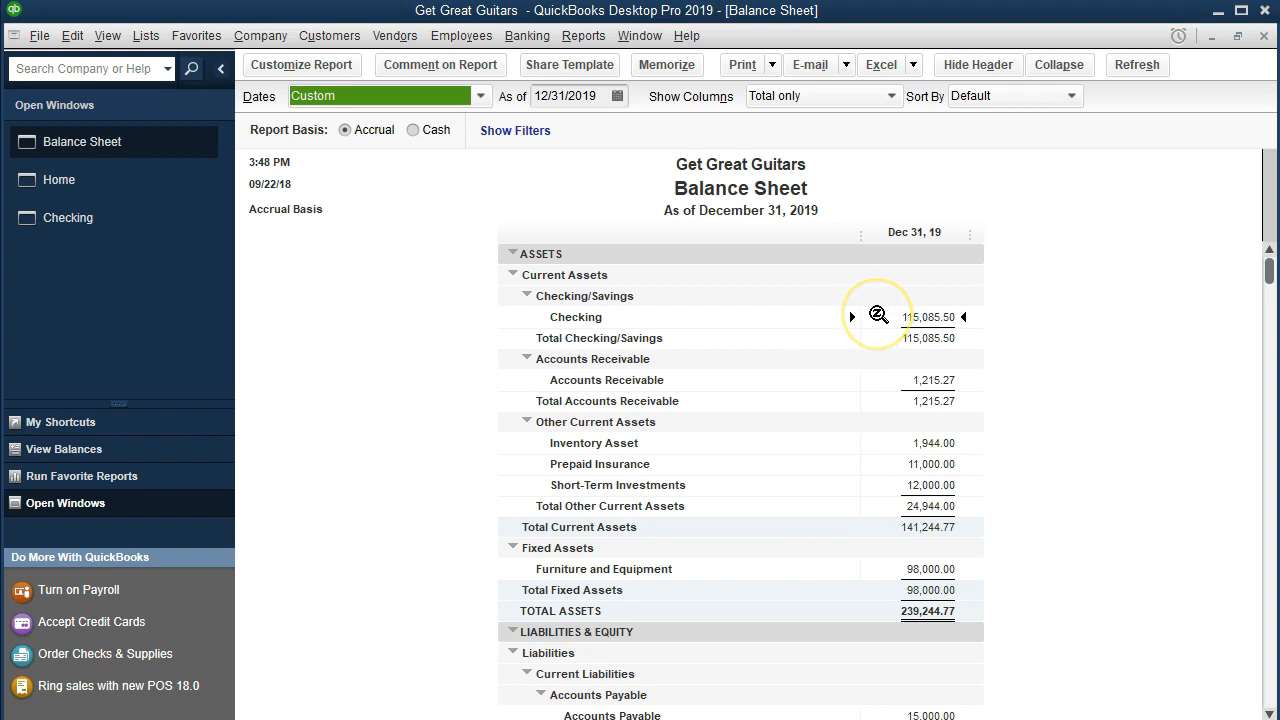
Step: Drill into the Checking balance and open the Safe Insurance Co check from the detail report, then close both
{"action": "double_click", "coordinate": [878, 315]}
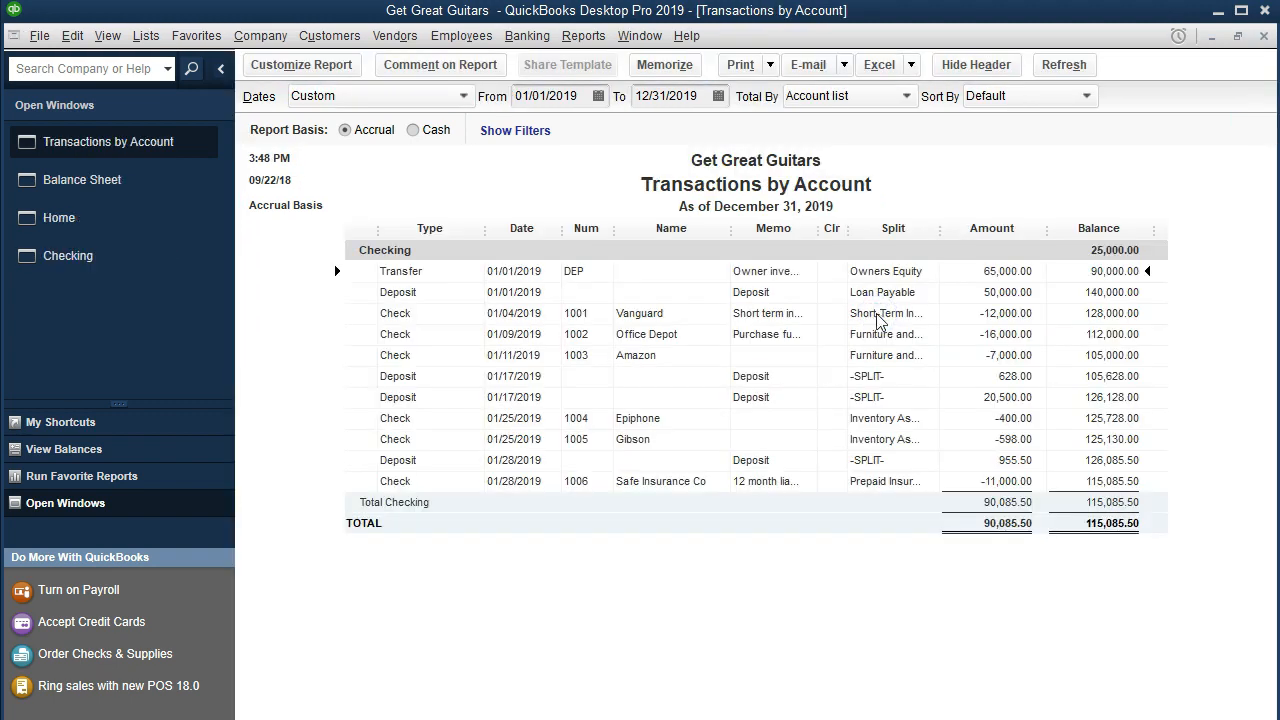
{"action": "left_click", "coordinate": [966, 485]}
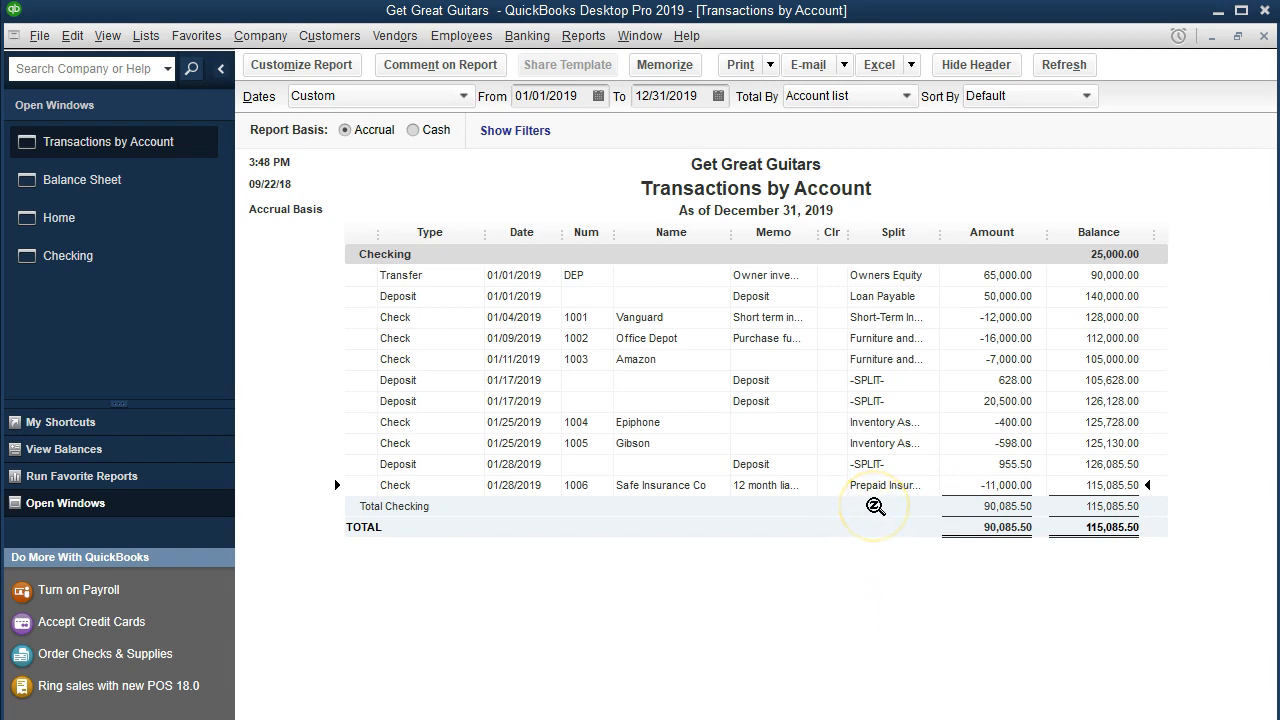
{"action": "double_click", "coordinate": [960, 486]}
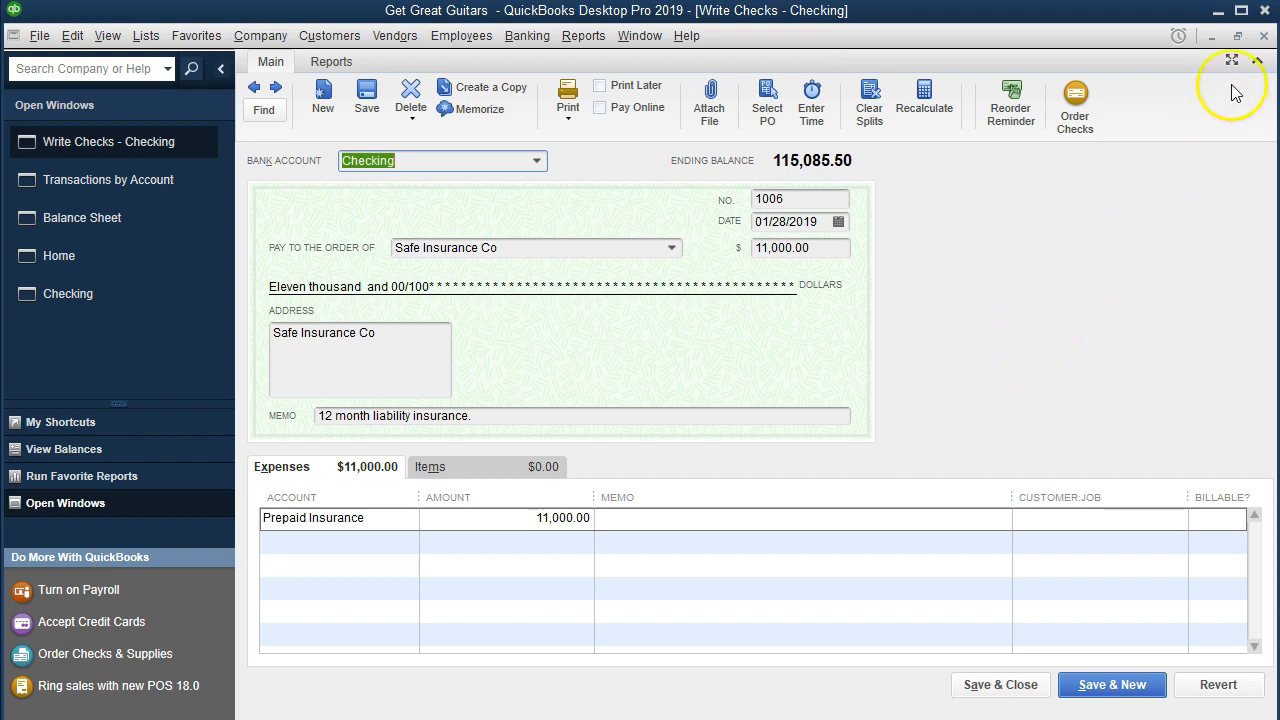
{"action": "left_click", "coordinate": [1264, 35]}
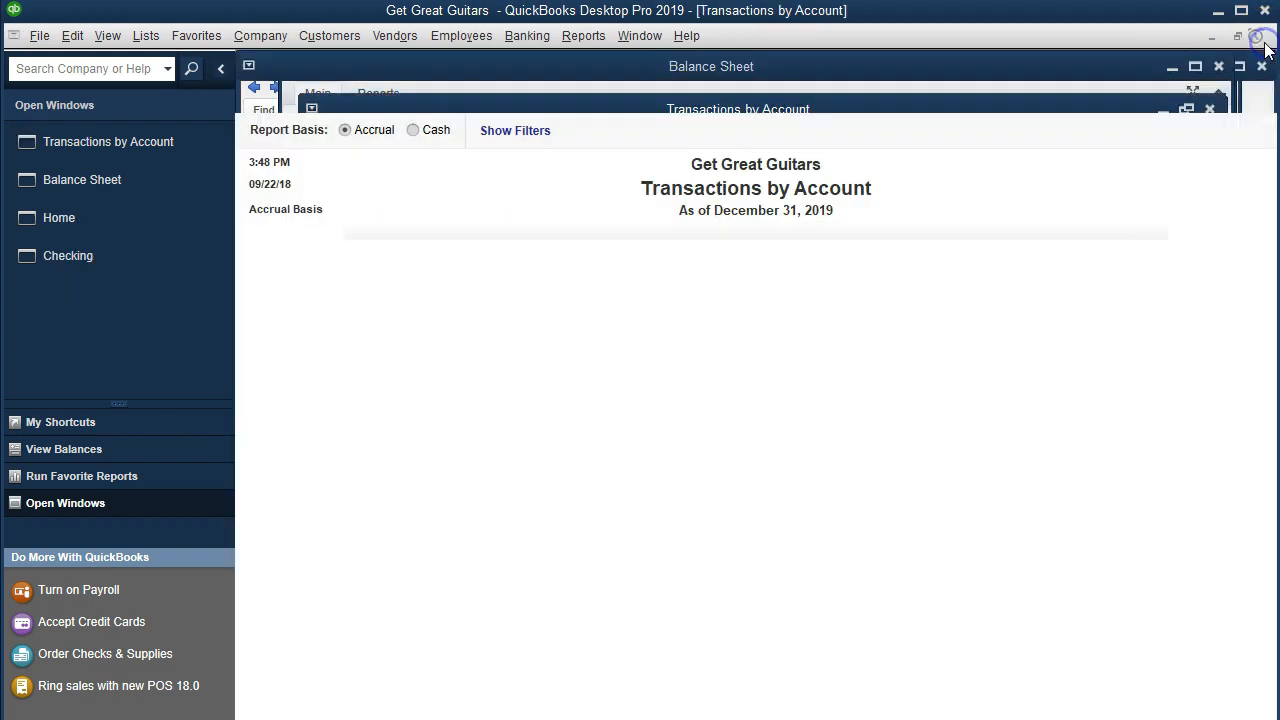
{"action": "left_click", "coordinate": [1264, 36]}
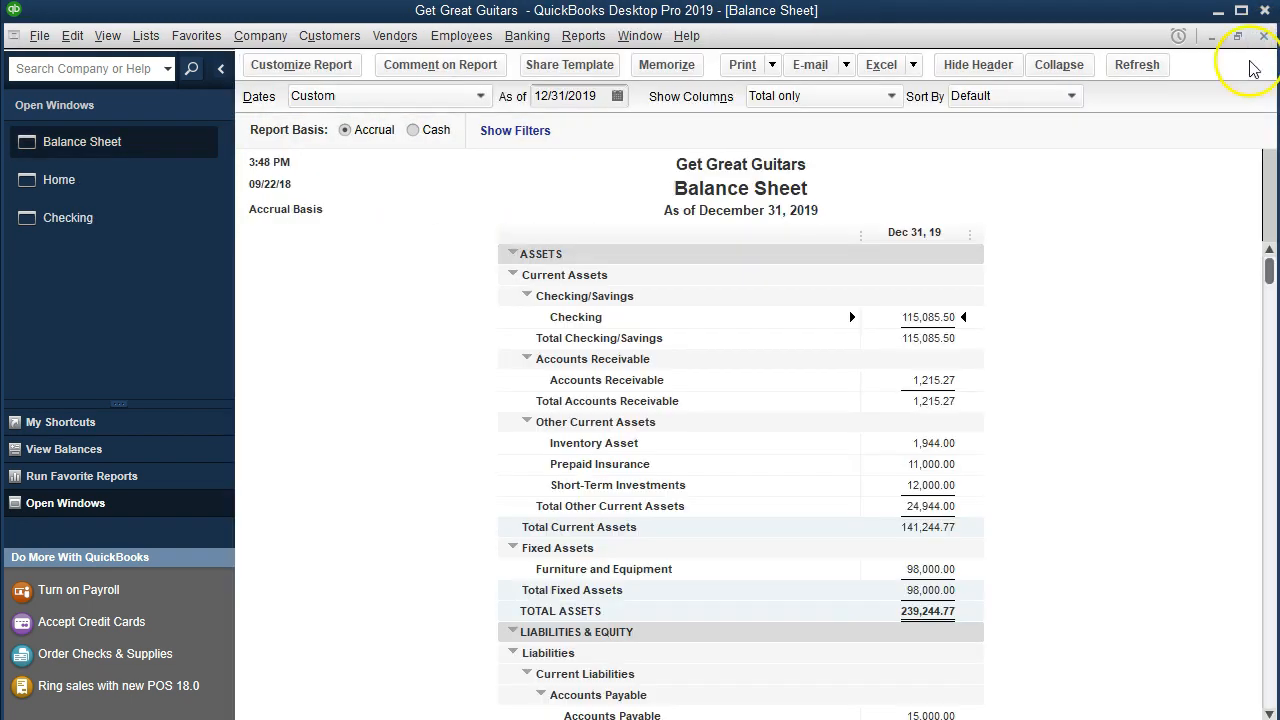
Step: Drill into the Prepaid Insurance balance to review its transactions, then close the detail report
{"action": "left_click", "coordinate": [930, 464]}
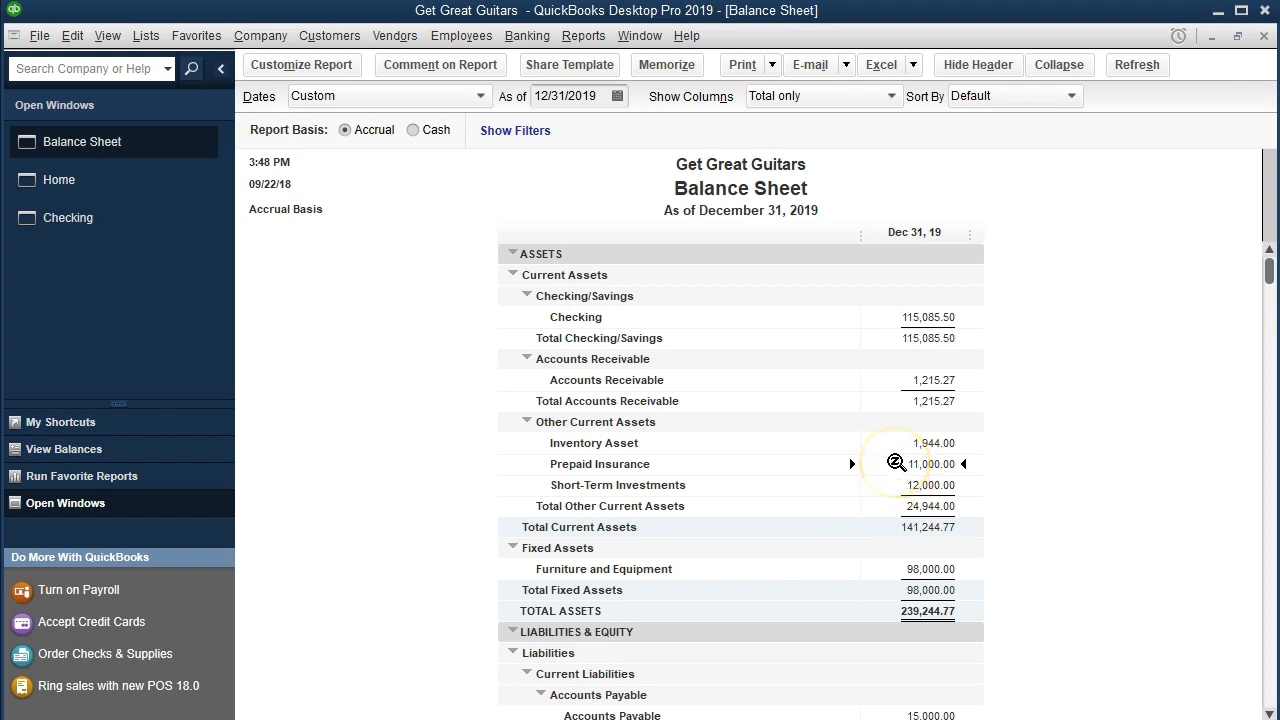
{"action": "double_click", "coordinate": [896, 463]}
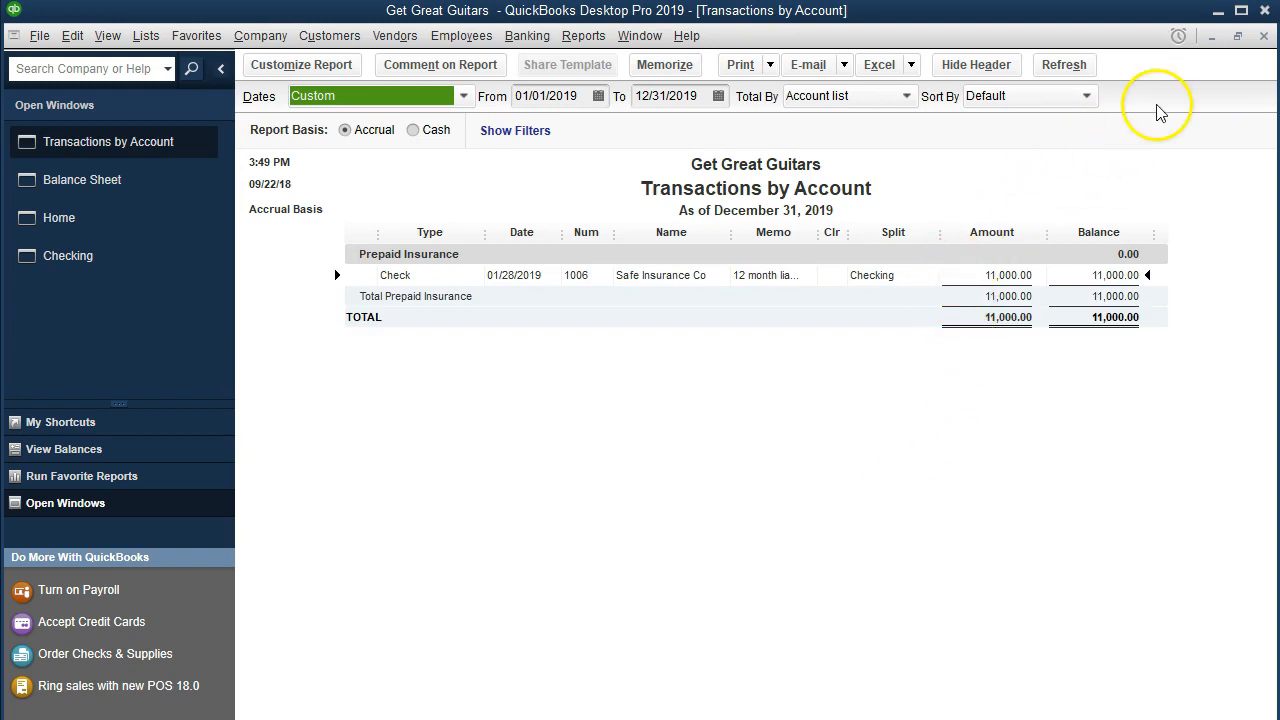
{"action": "left_click", "coordinate": [1262, 37]}
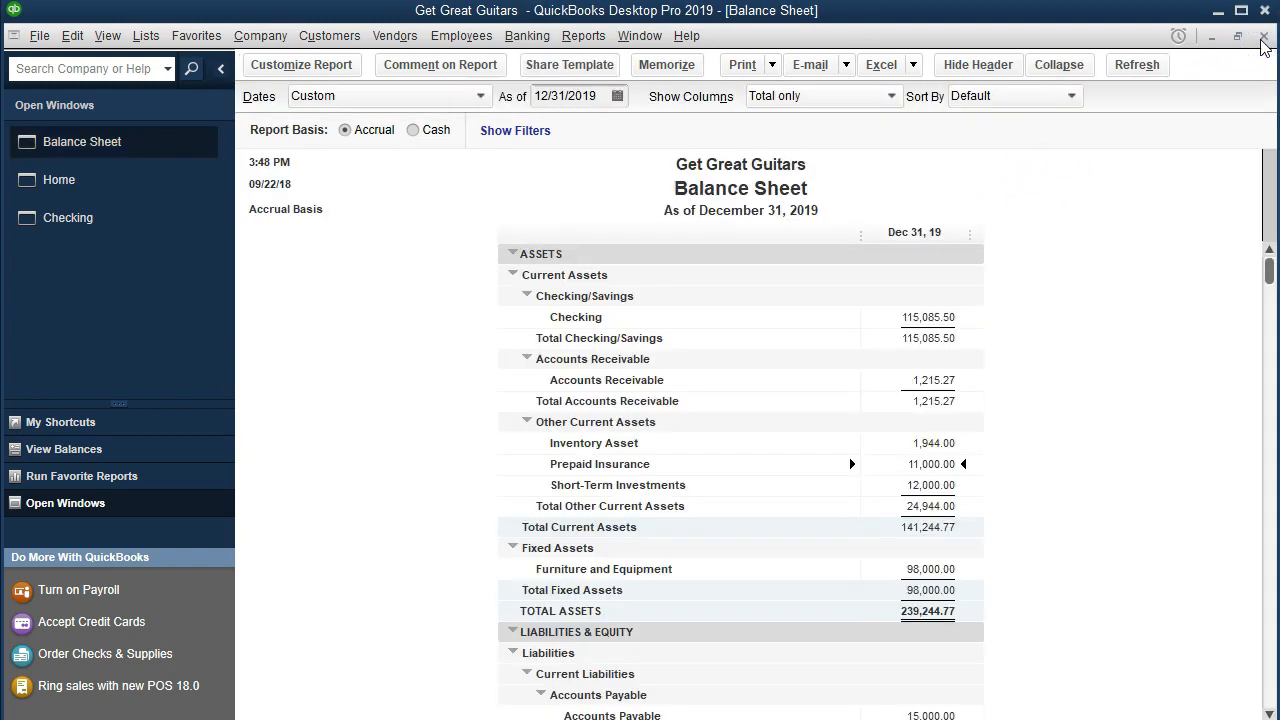
Step: Review the Checking register for the insurance check and return to the Home page
{"action": "left_click", "coordinate": [118, 233]}
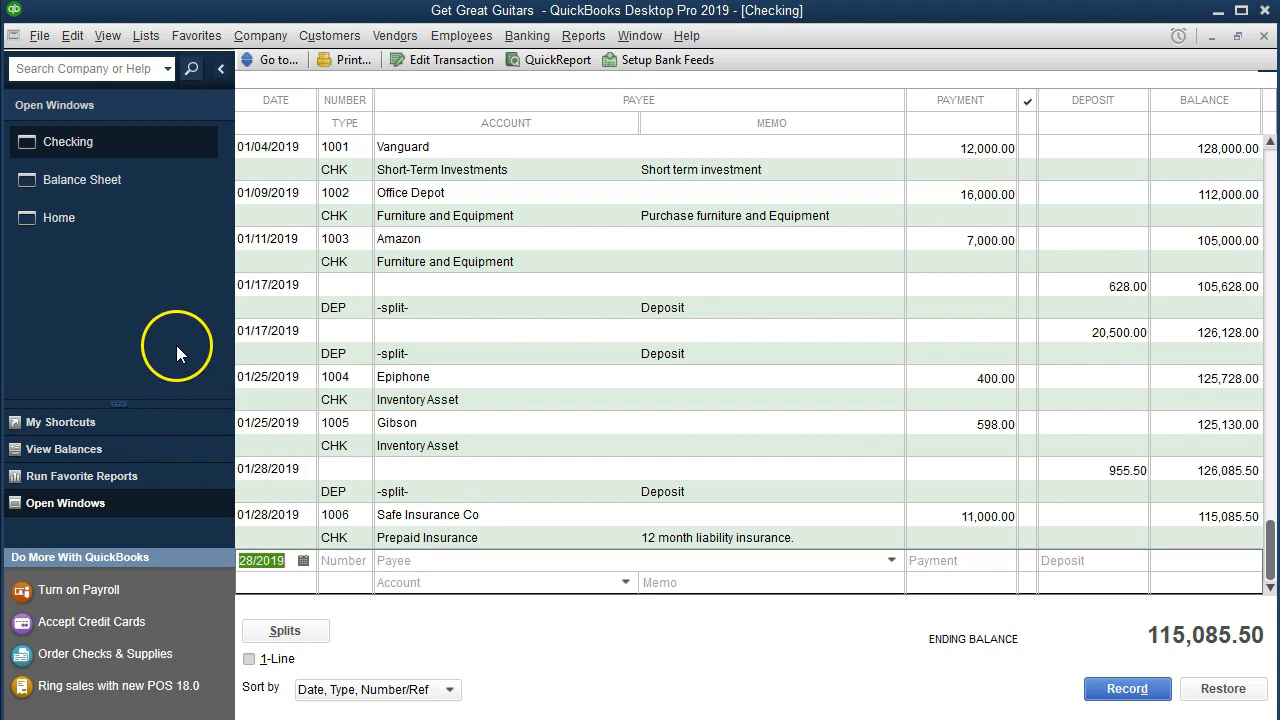
{"action": "left_click", "coordinate": [85, 221]}
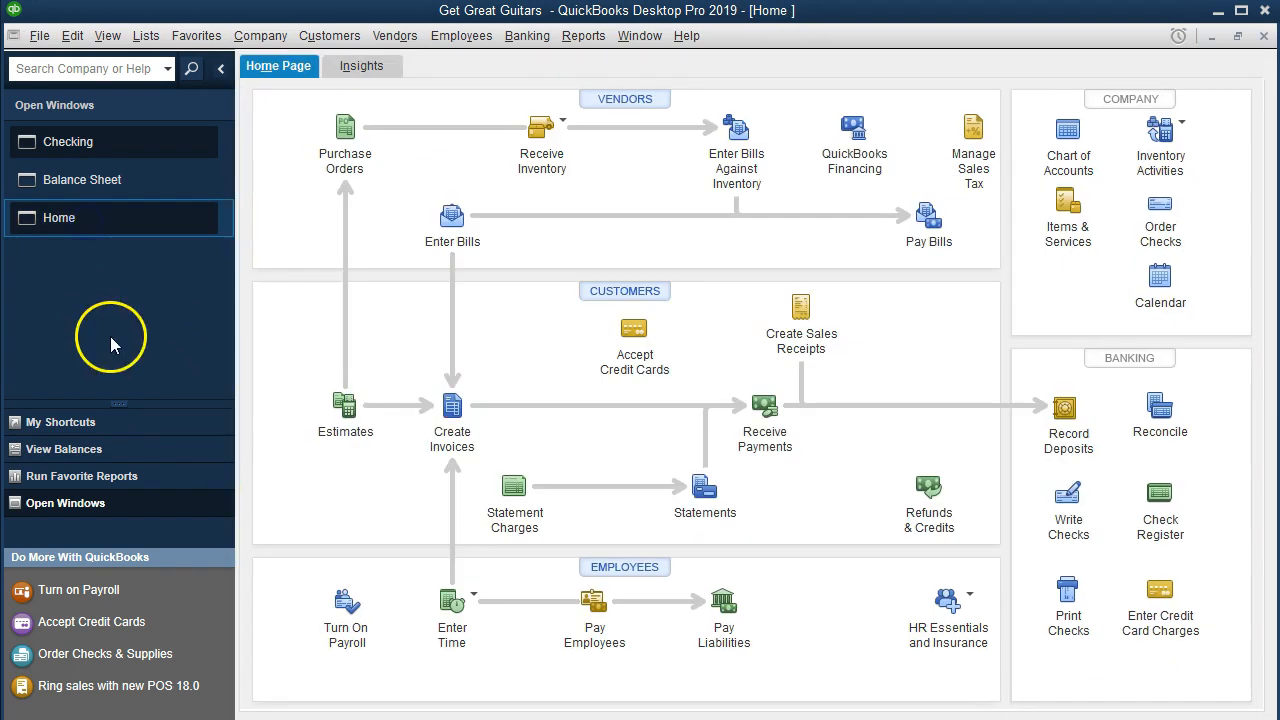
Step: Start a new check from Checking and add Staples as a new vendor payee
{"action": "left_click", "coordinate": [1071, 508]}
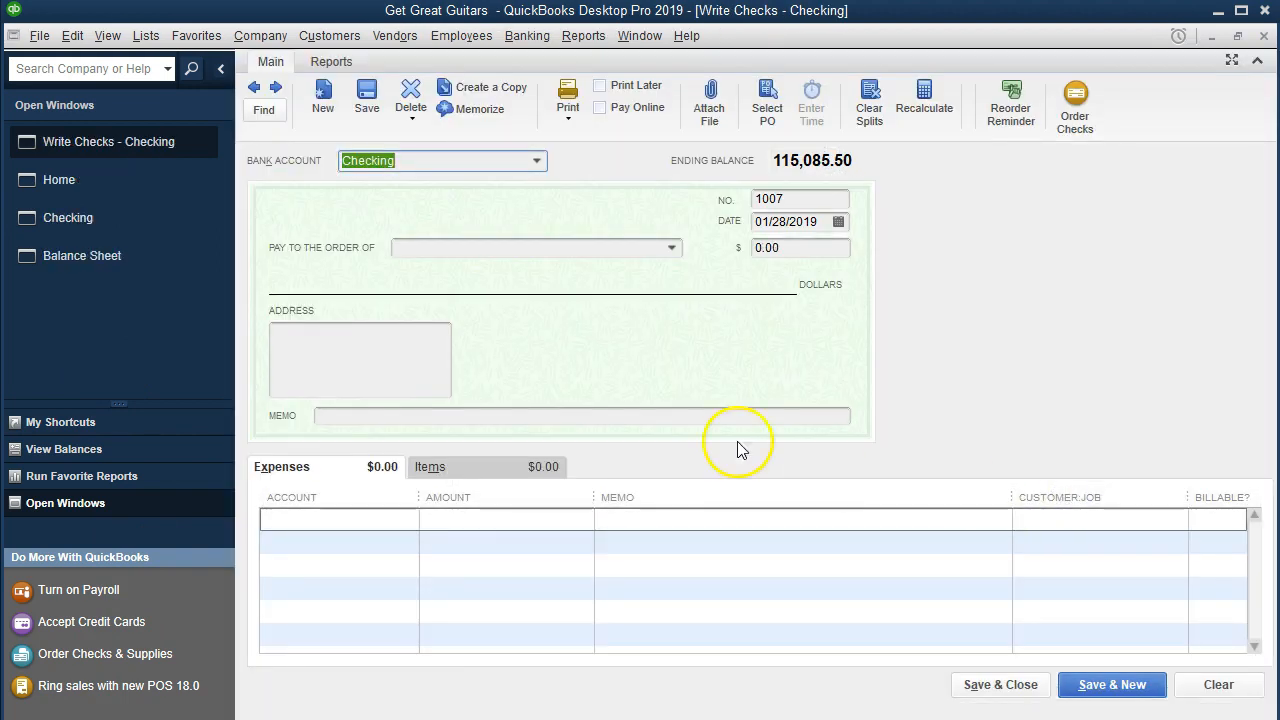
{"action": "key", "text": "Tab"}
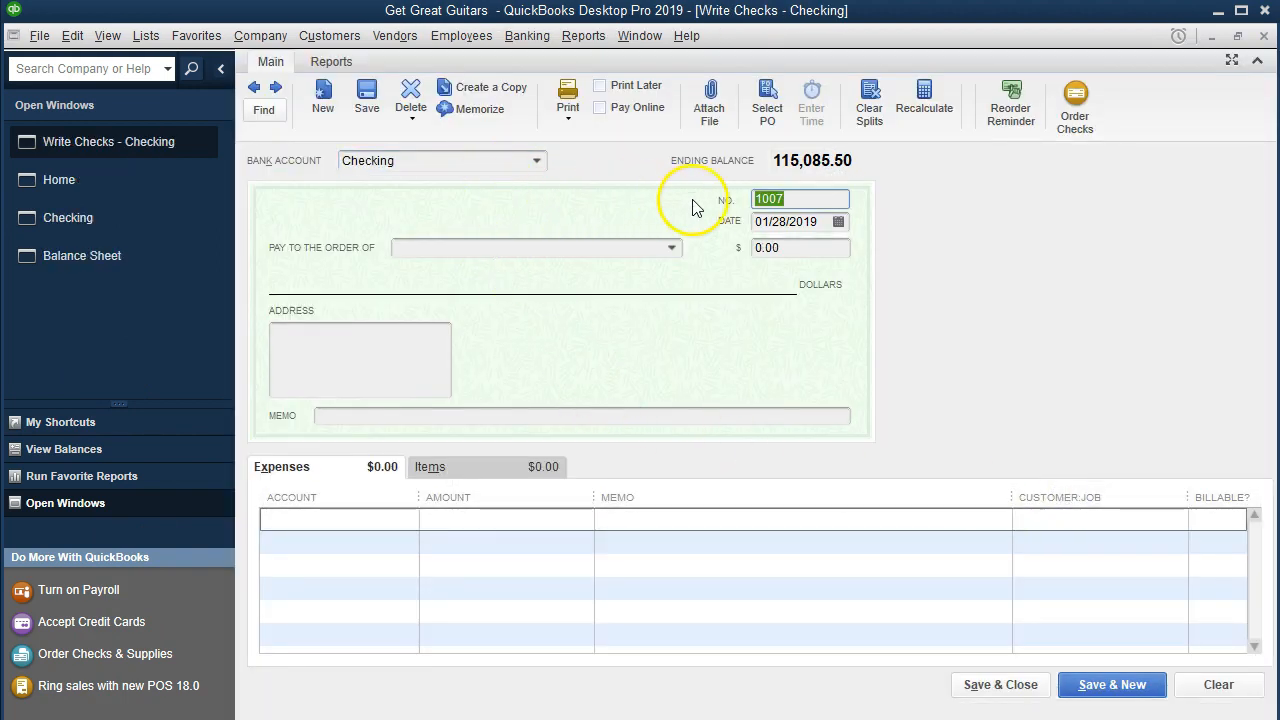
{"action": "key", "text": "Tab"}
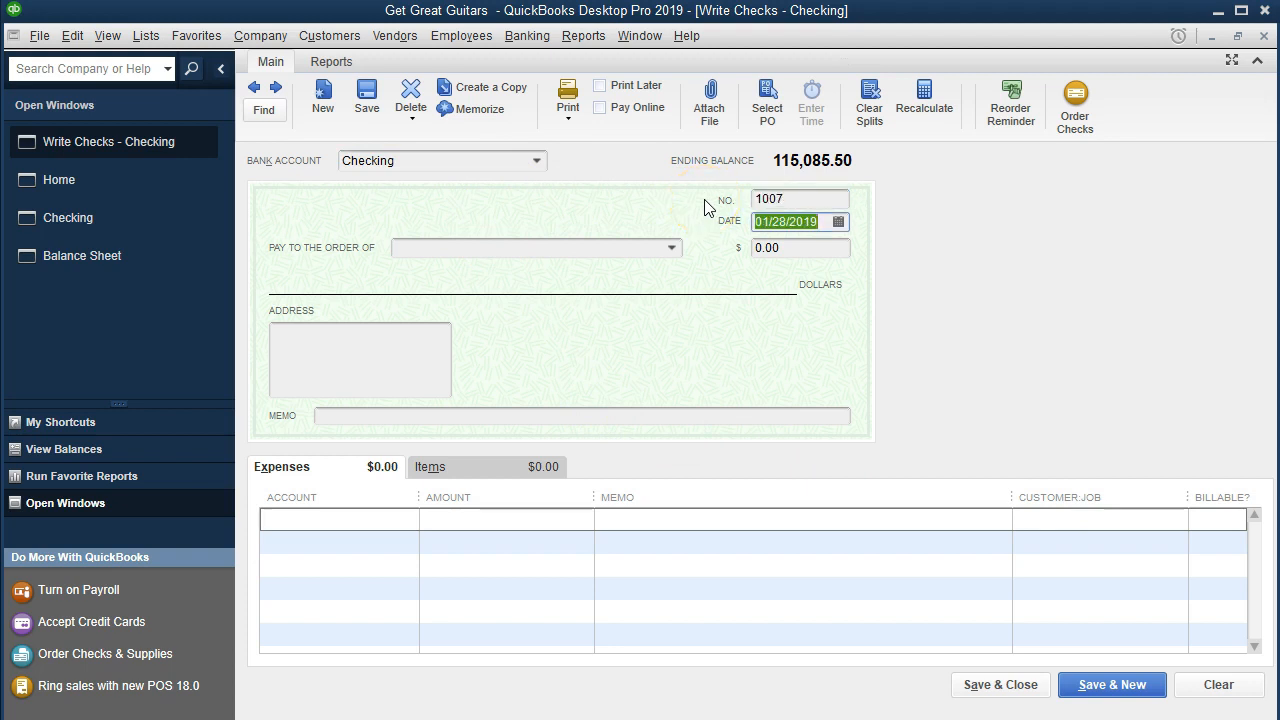
{"action": "key", "text": "Tab"}
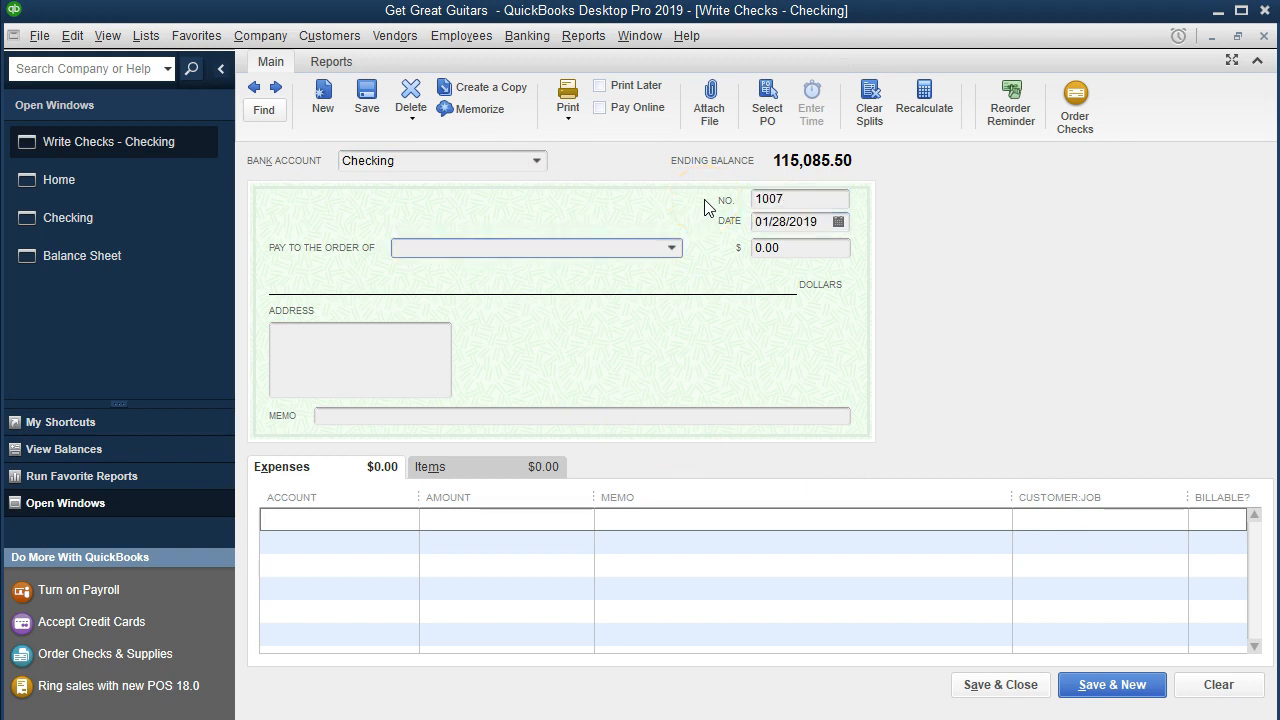
{"action": "left_click", "coordinate": [673, 248]}
{"action": "left_click", "coordinate": [673, 248]}
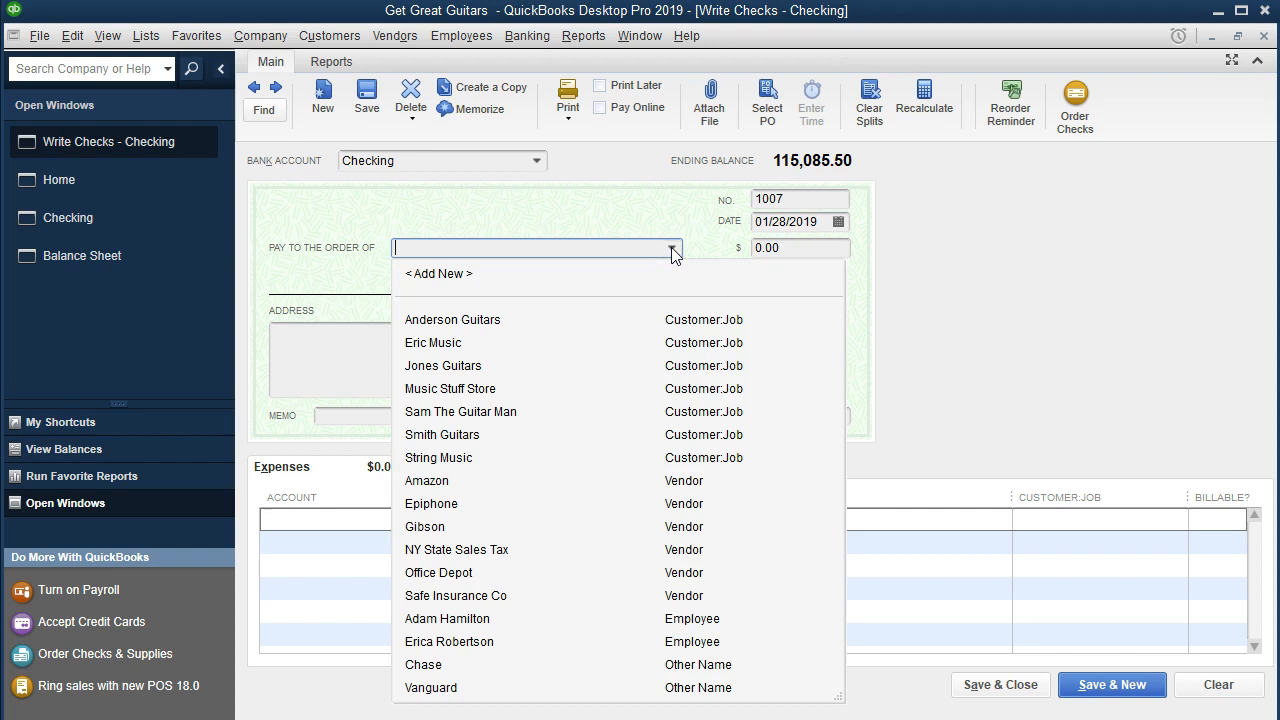
{"action": "left_click", "coordinate": [485, 249]}
{"action": "type", "text": "Sta"}
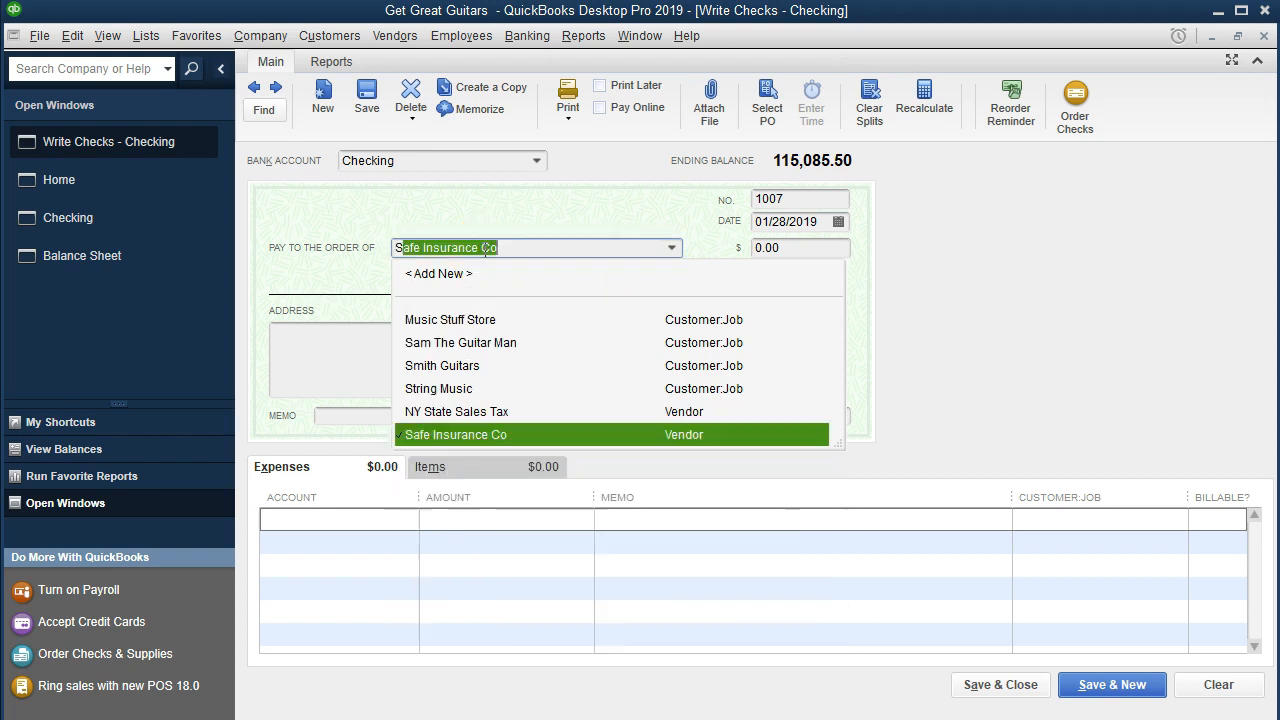
{"action": "type", "text": "ples"}
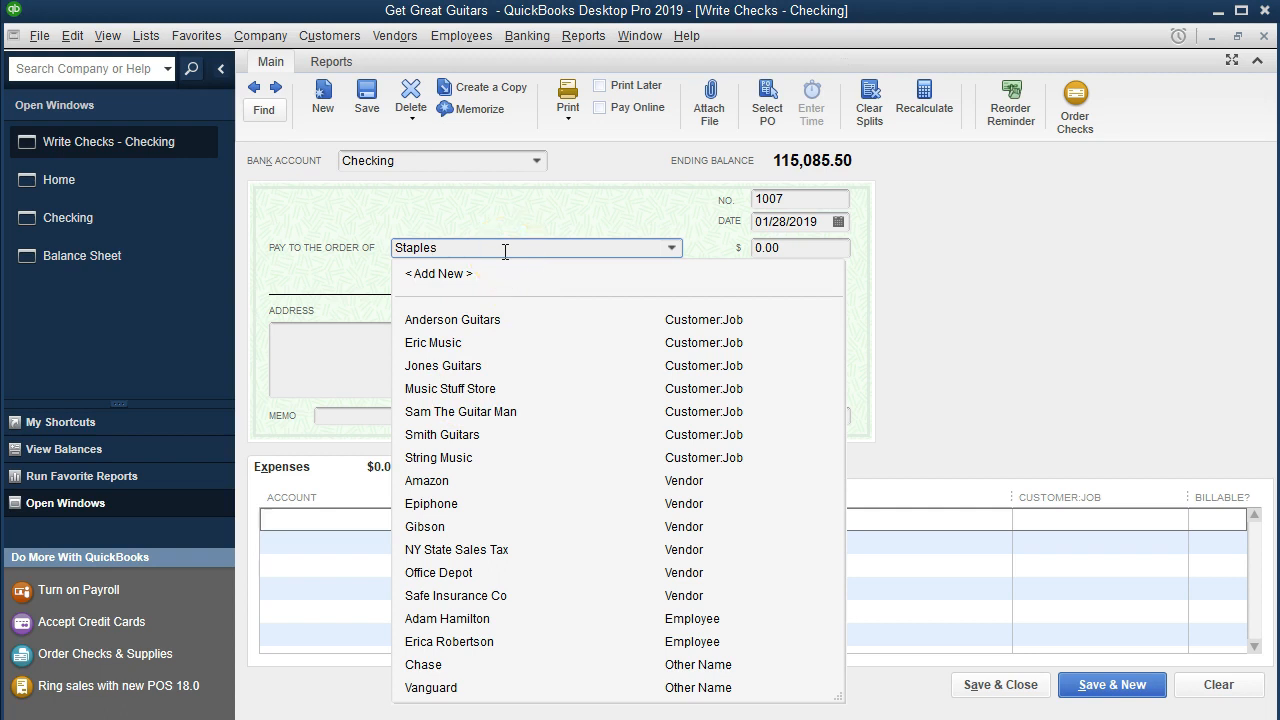
{"action": "key", "text": "Tab"}
{"action": "left_click_drag", "start_coordinate": [600, 75], "coordinate": [620, 325]}
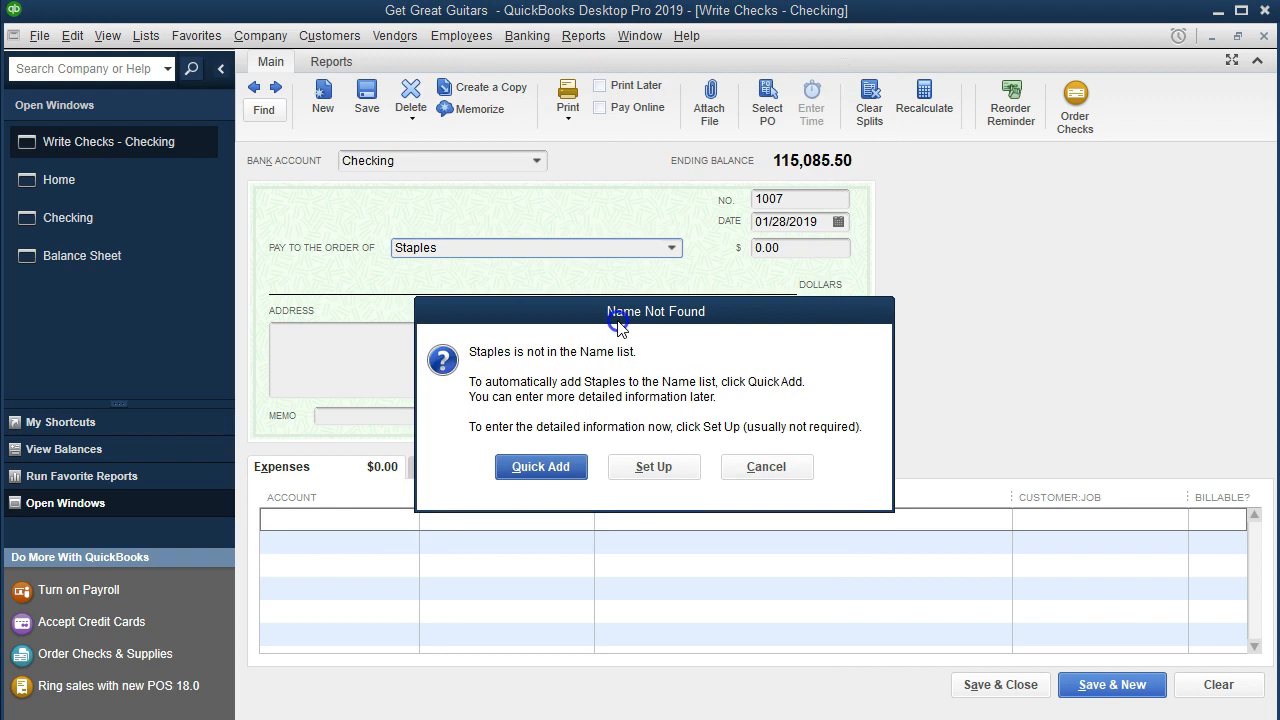
{"action": "left_click", "coordinate": [655, 472]}
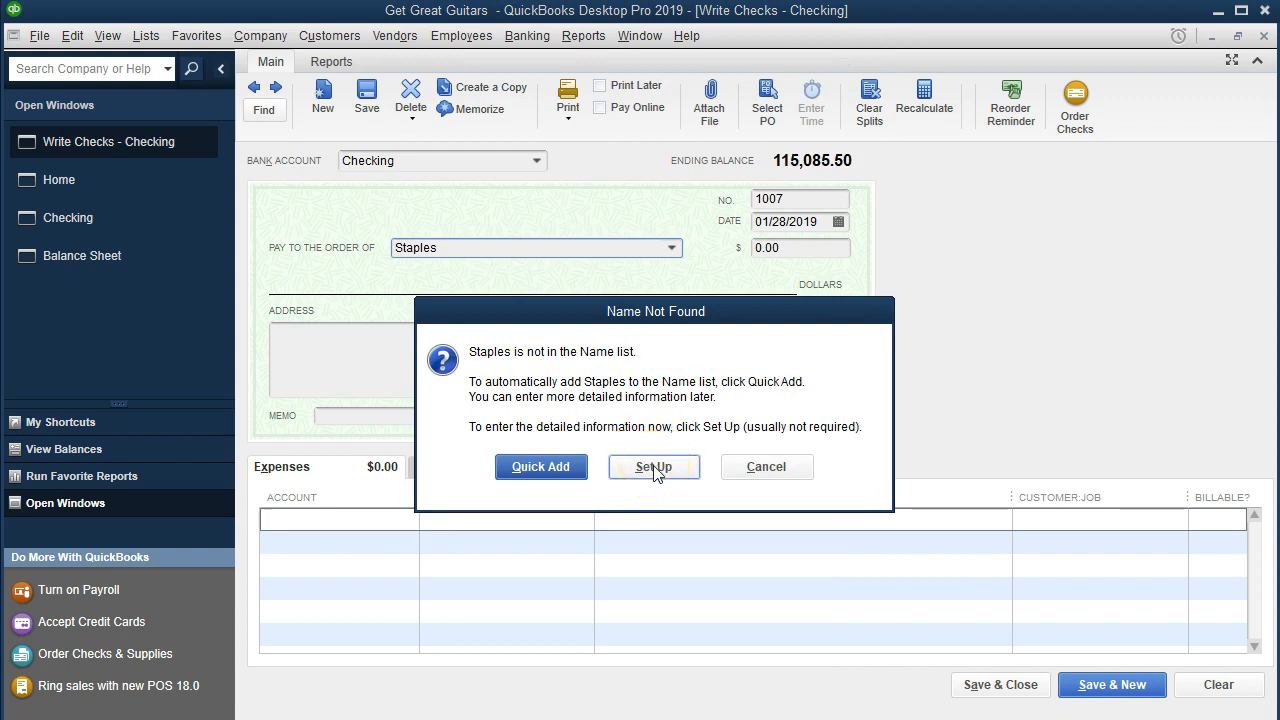
{"action": "left_click", "coordinate": [540, 468]}
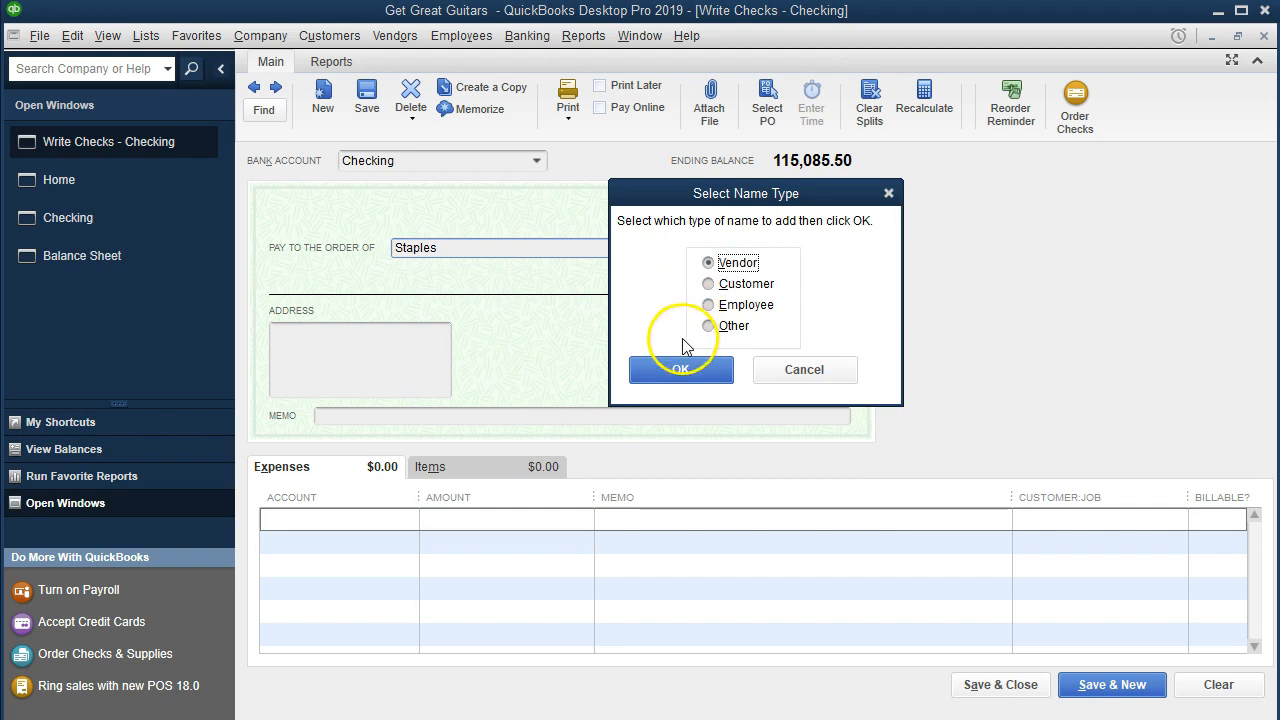
{"action": "left_click", "coordinate": [682, 369]}
Step: Set the check amount to 500 and the memo to Office supplies
{"action": "type", "text": "500"}
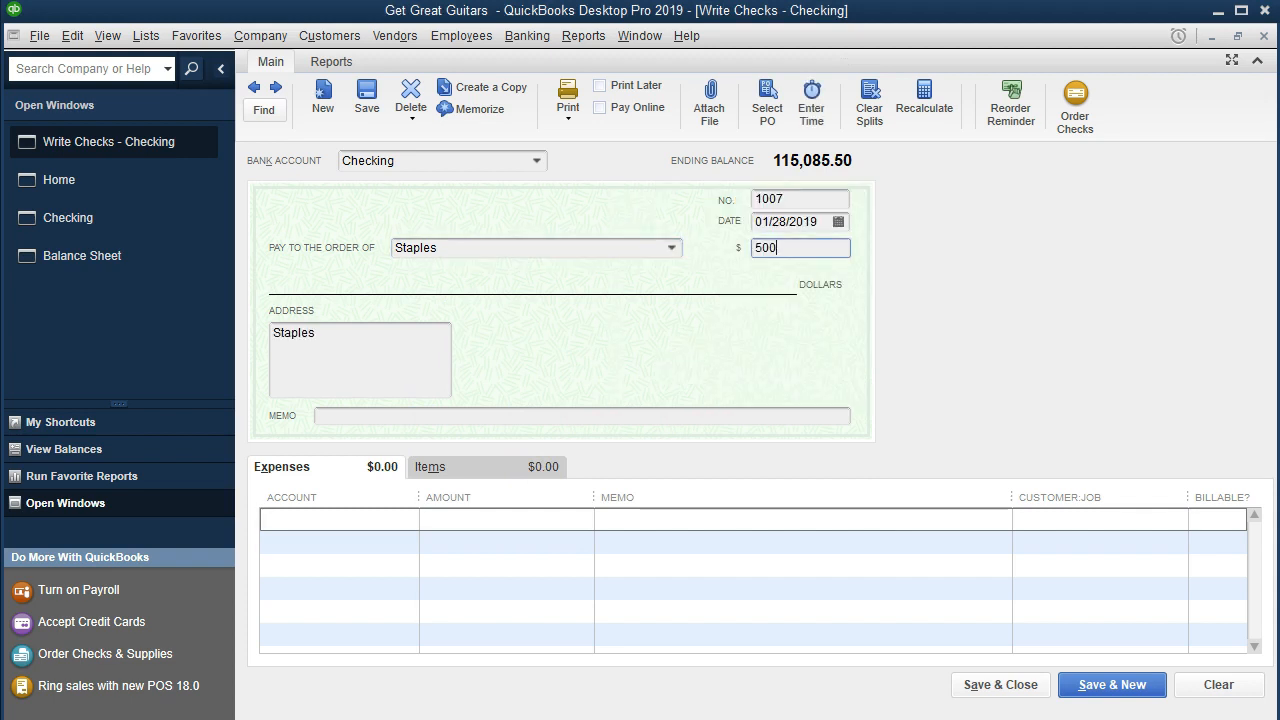
{"action": "key", "text": "Tab"}
{"action": "key", "text": "Tab"}
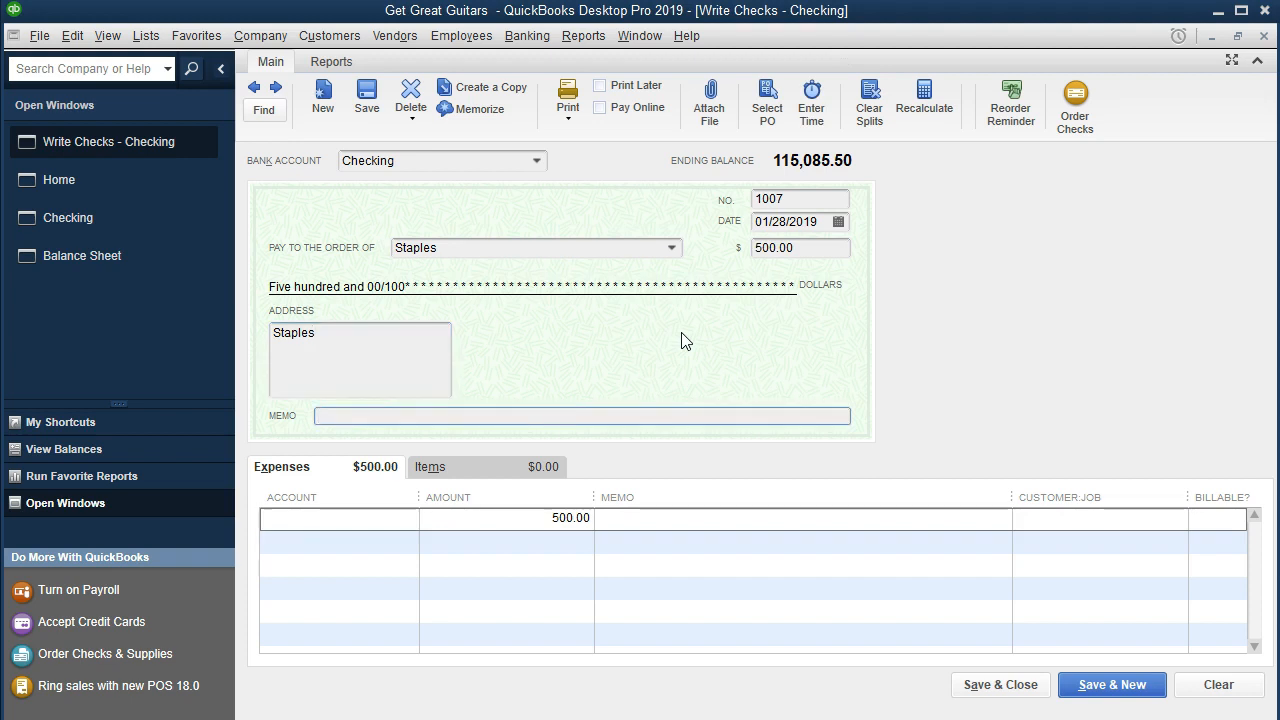
{"action": "type", "text": "Office s"}
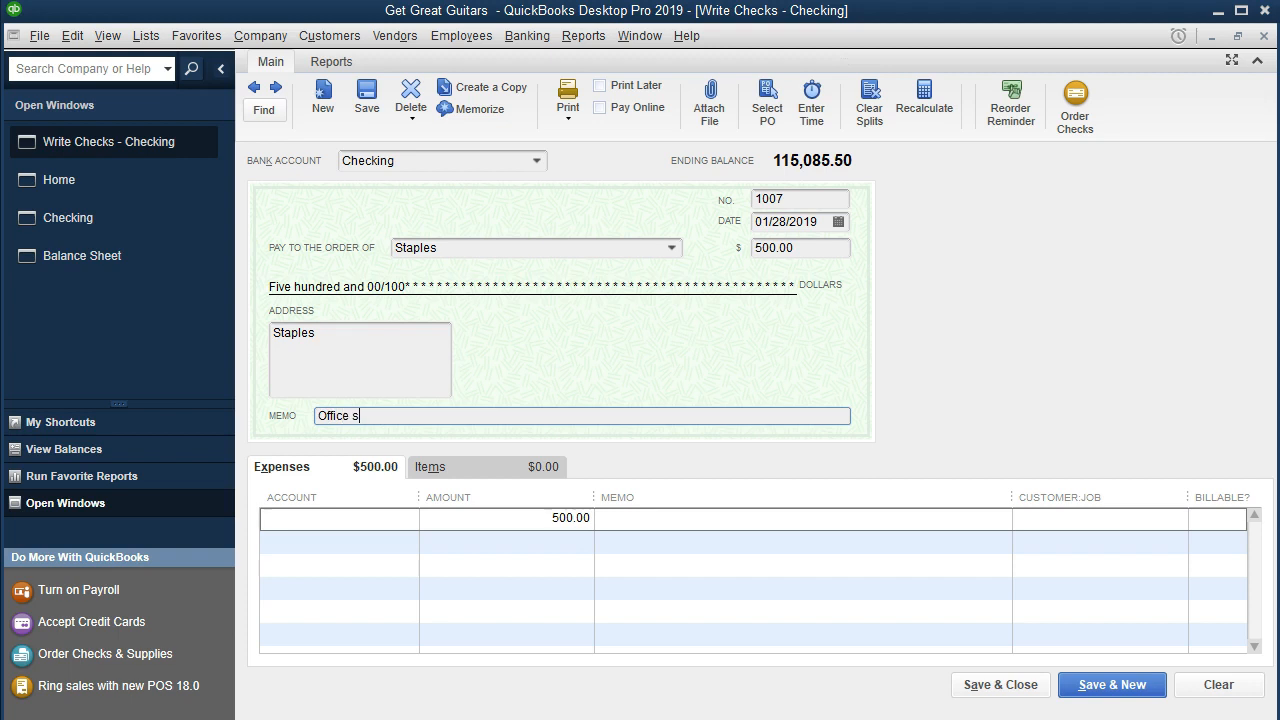
{"action": "type", "text": "upplies"}
{"action": "key", "text": "Tab"}
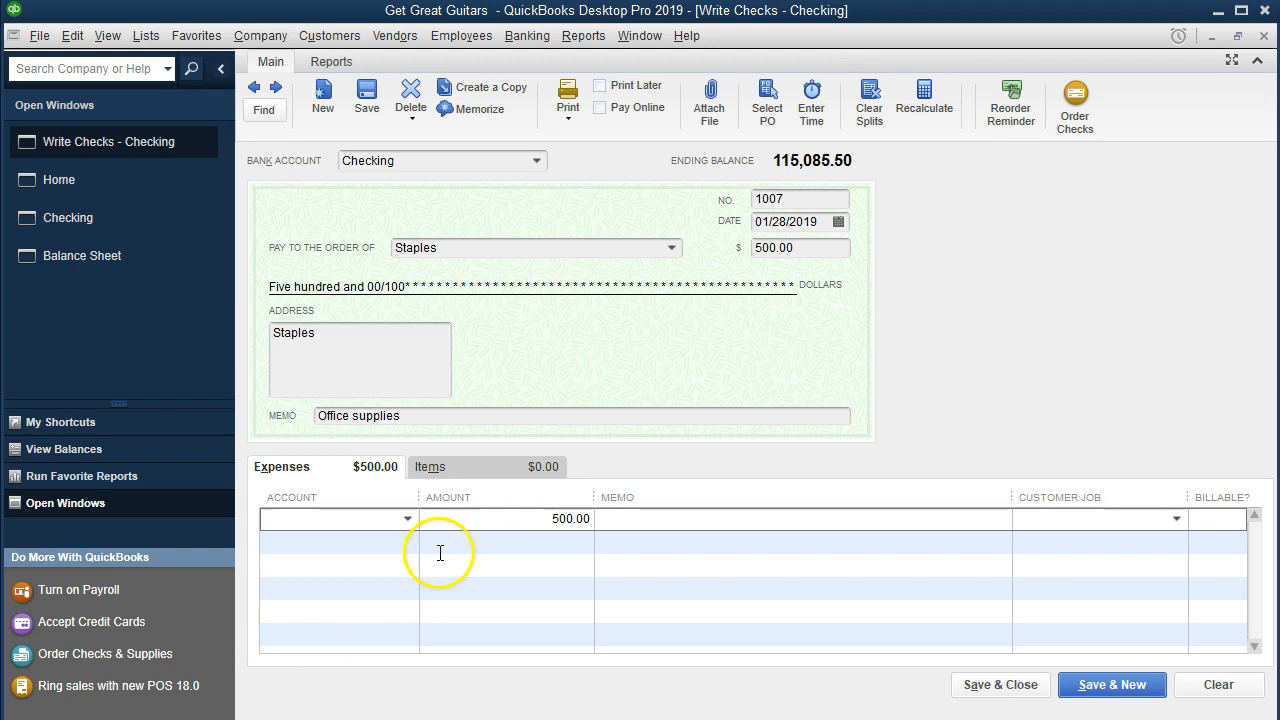
Step: Assign the expense line to the Office Supplies expense account
{"action": "left_click", "coordinate": [407, 520]}
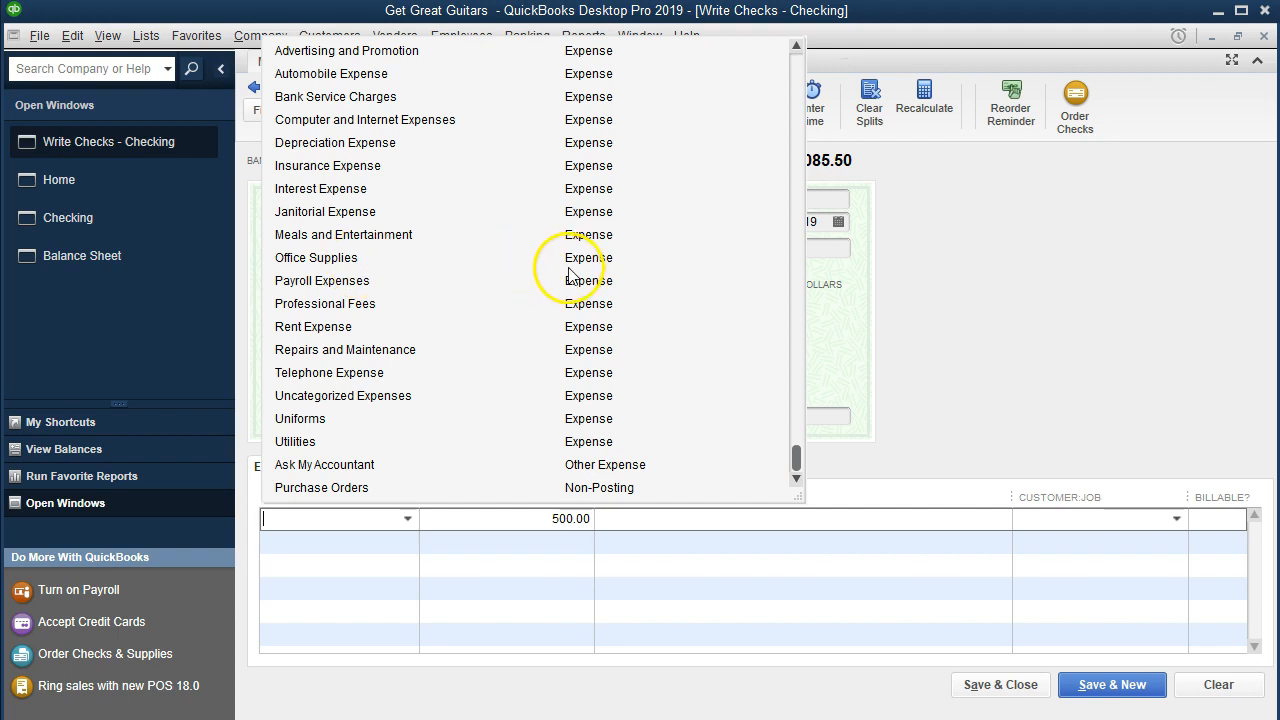
{"action": "left_click", "coordinate": [403, 551]}
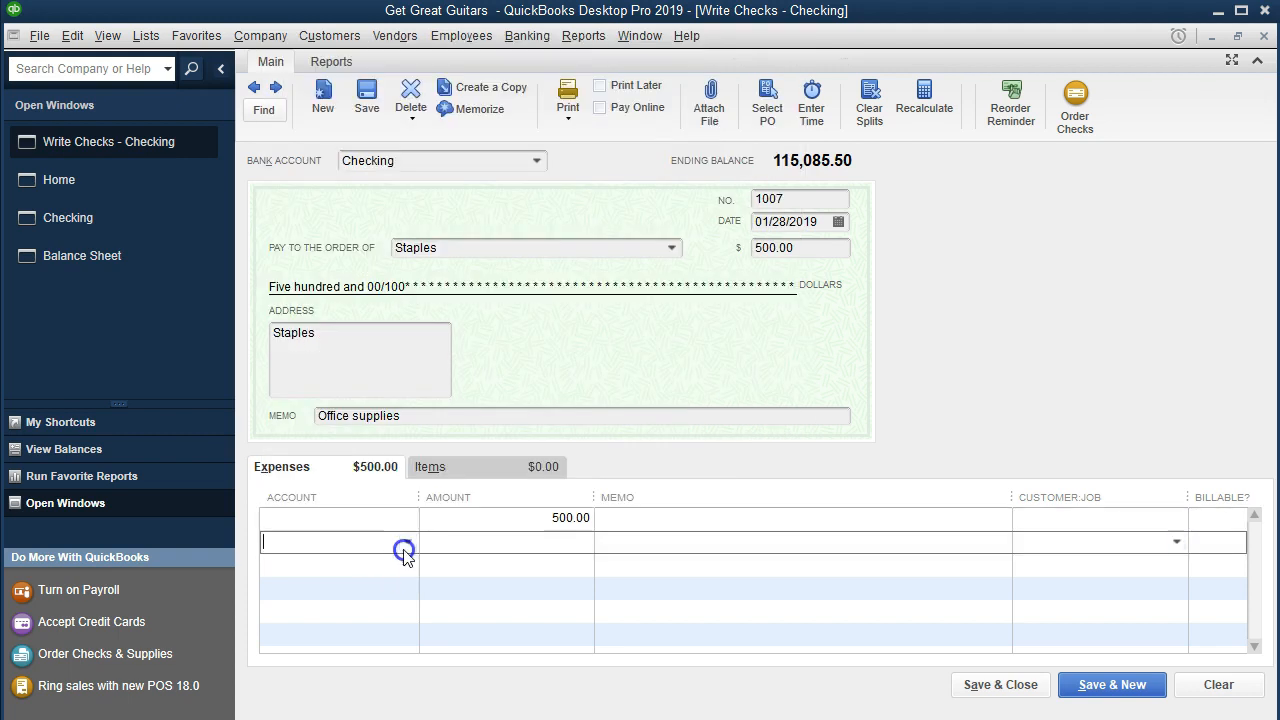
{"action": "left_click", "coordinate": [379, 519]}
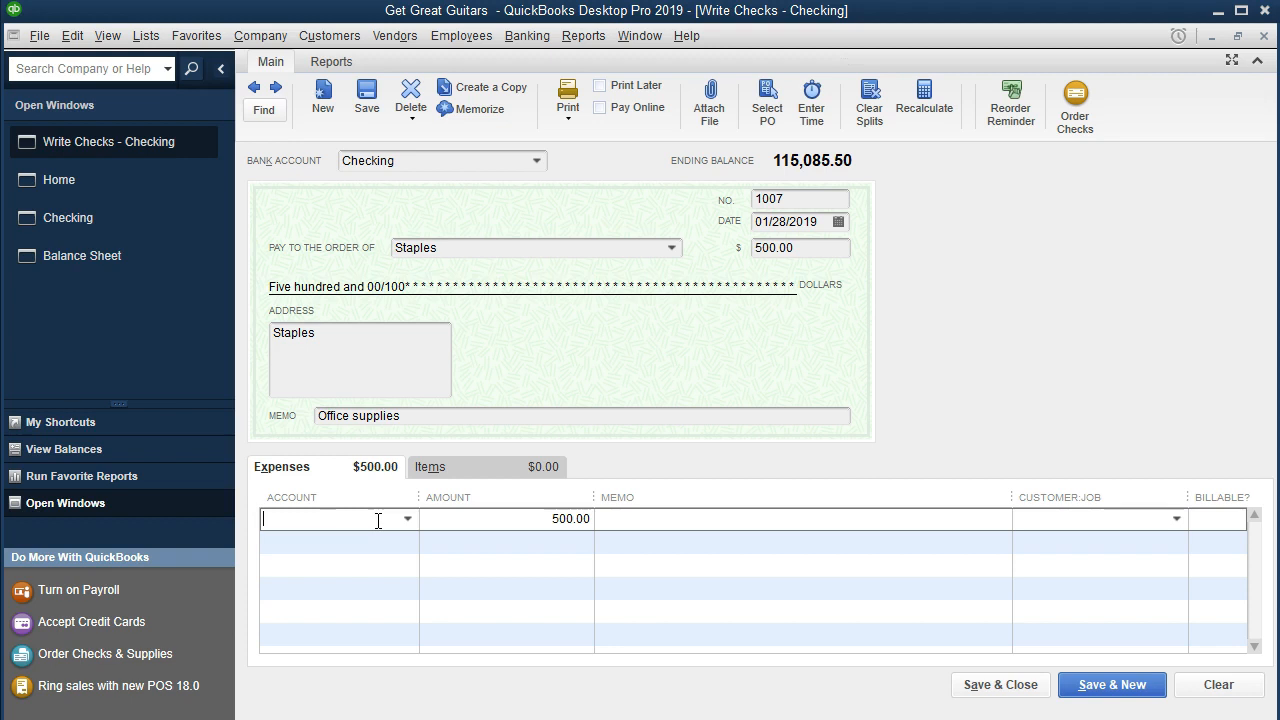
{"action": "type", "text": "Office Sup"}
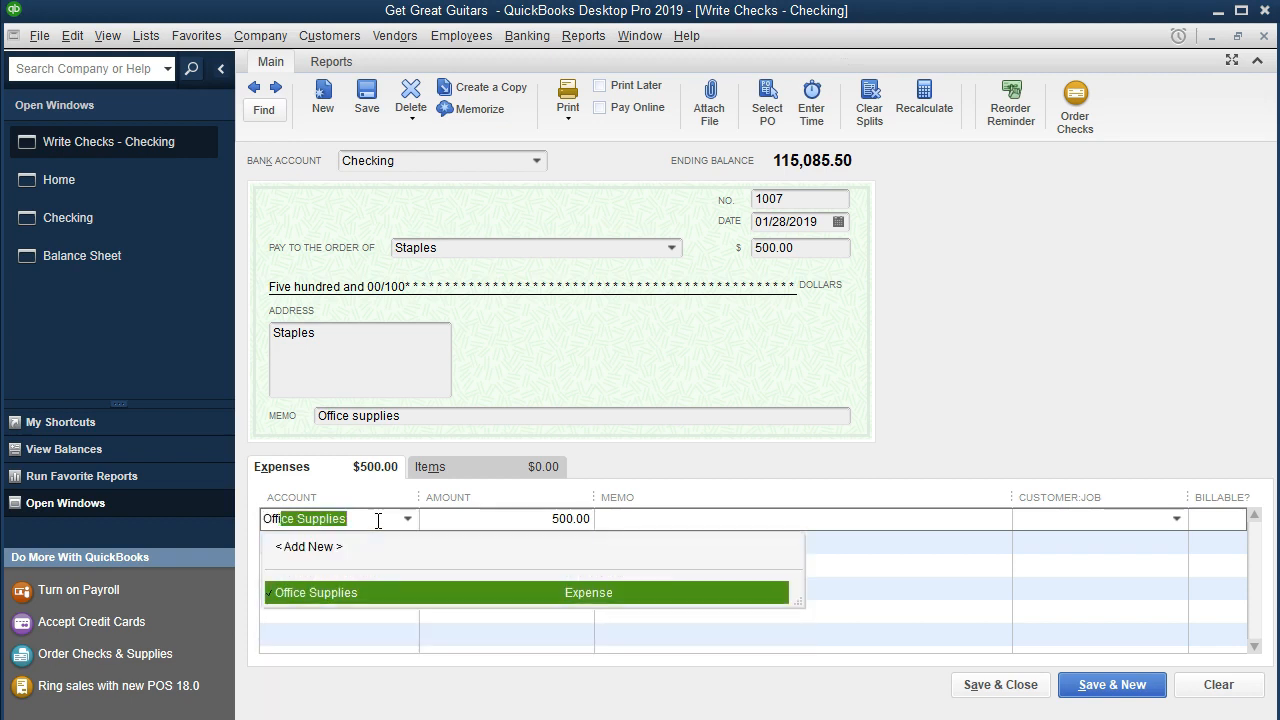
{"action": "type", "text": "plies"}
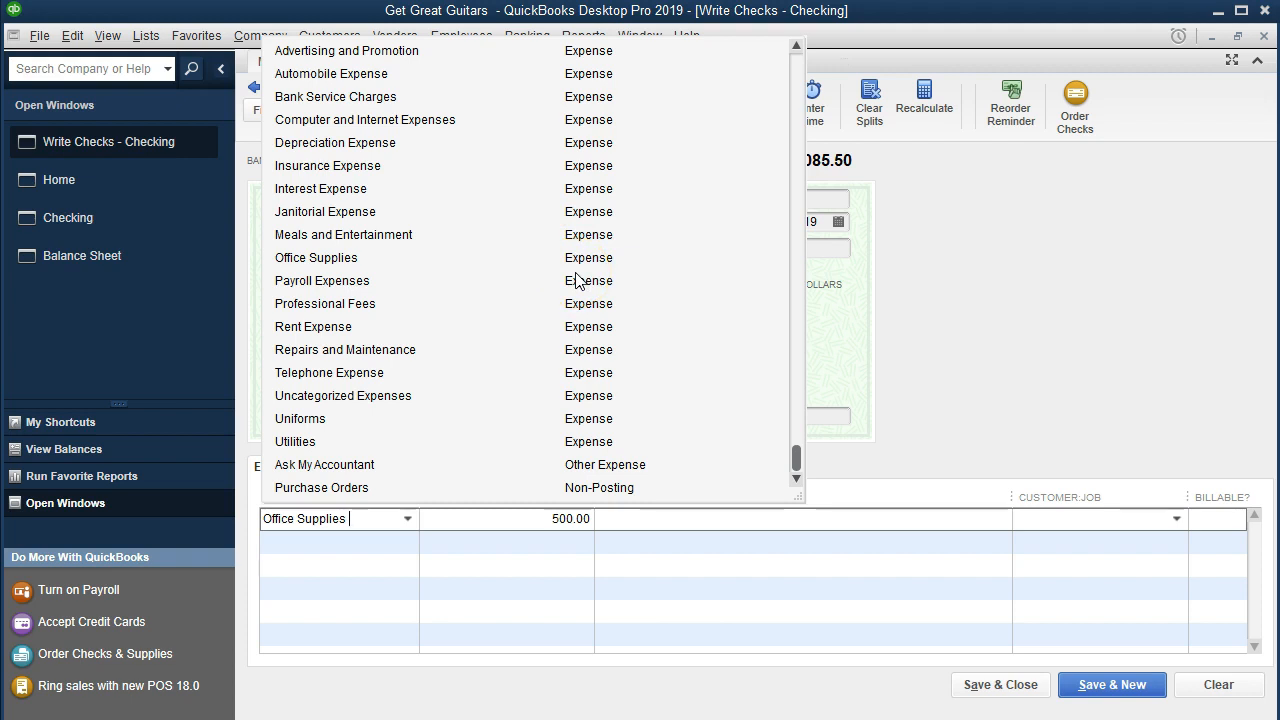
{"action": "key", "text": "Tab"}
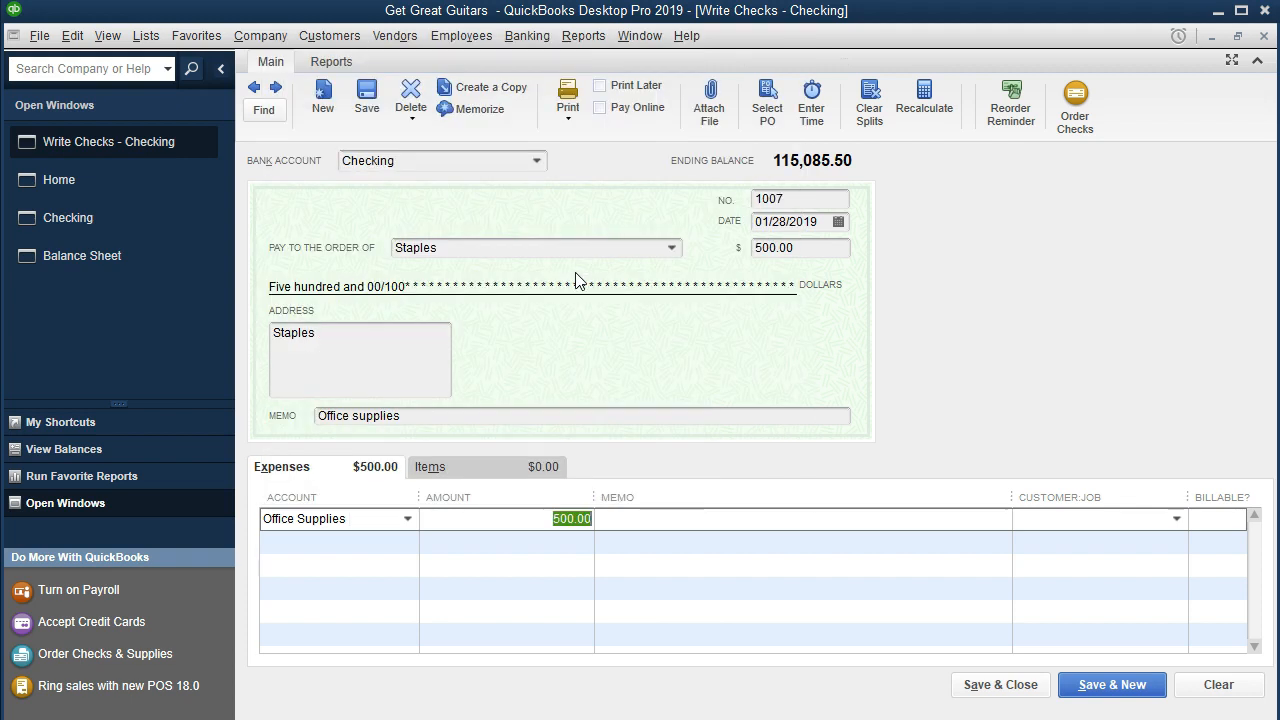
Step: Start adding a new Other Current Asset account from the expense line's account list
{"action": "left_click", "coordinate": [565, 302]}
{"action": "left_click", "coordinate": [407, 519]}
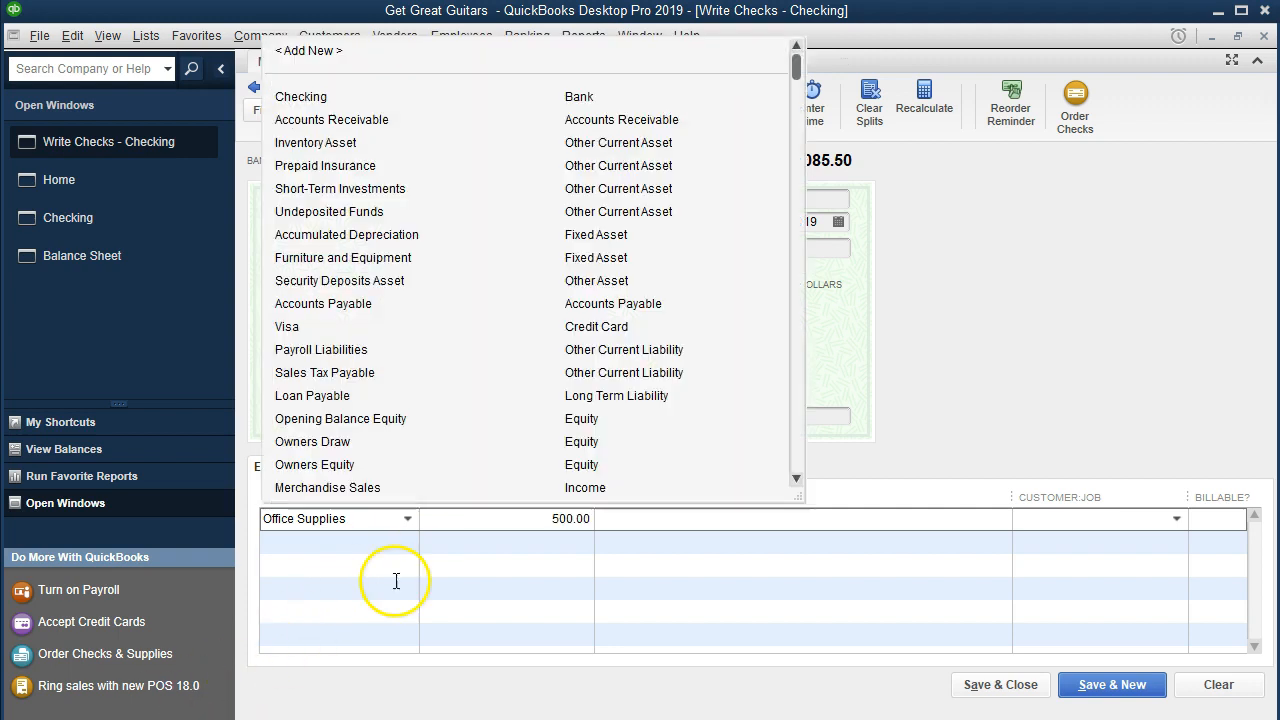
{"action": "left_click", "coordinate": [411, 520]}
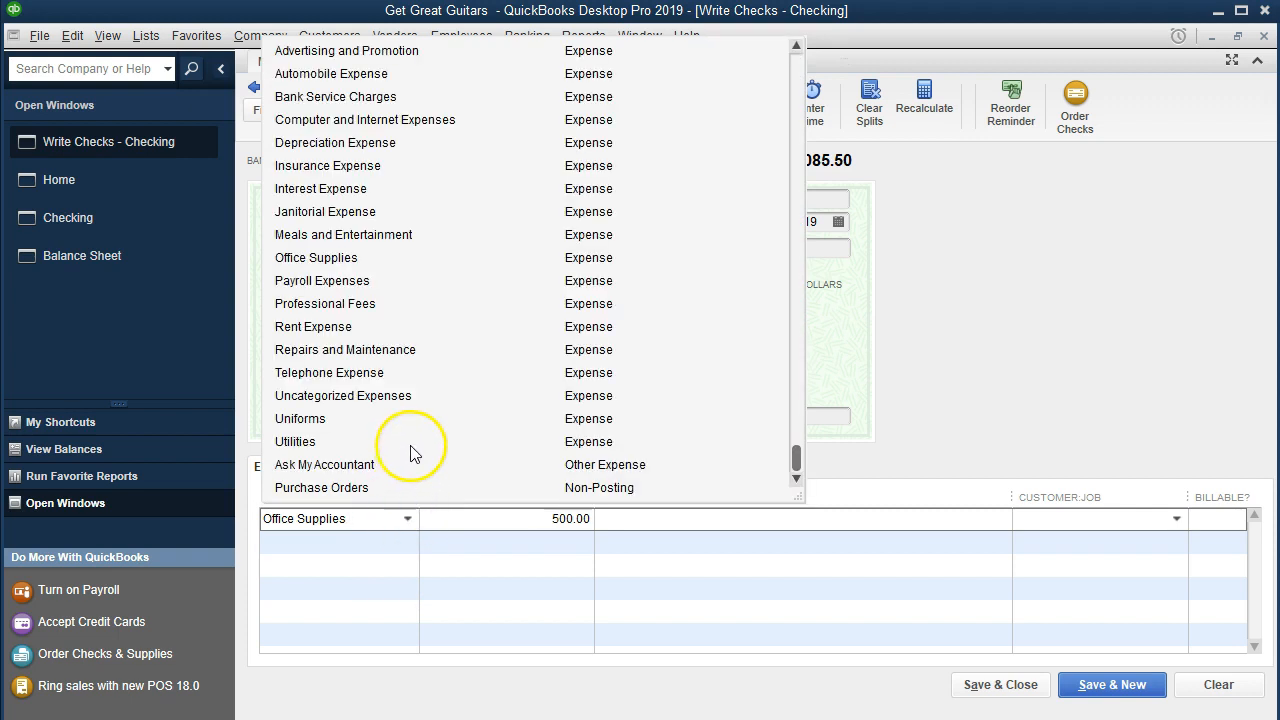
{"action": "scroll", "coordinate": [411, 445], "scroll_direction": "up", "scroll_amount": 6}
{"action": "scroll", "coordinate": [411, 450], "scroll_direction": "up", "scroll_amount": 3}
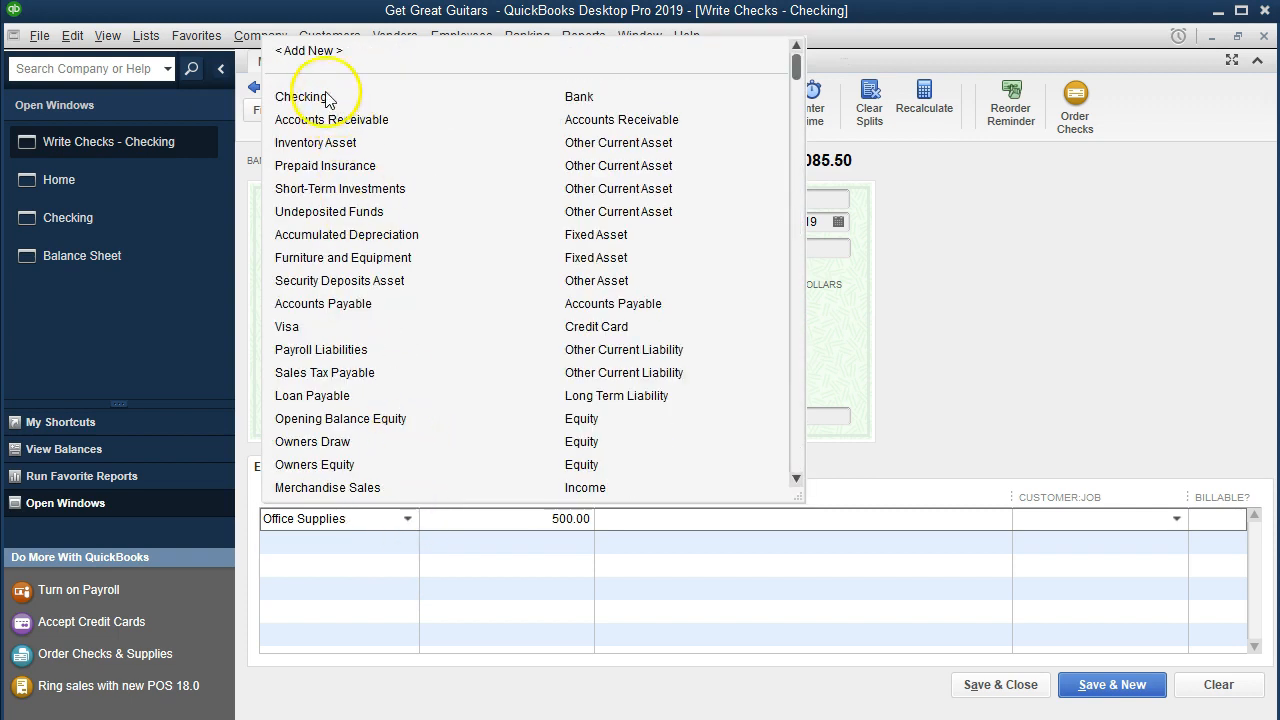
{"action": "left_click", "coordinate": [305, 56]}
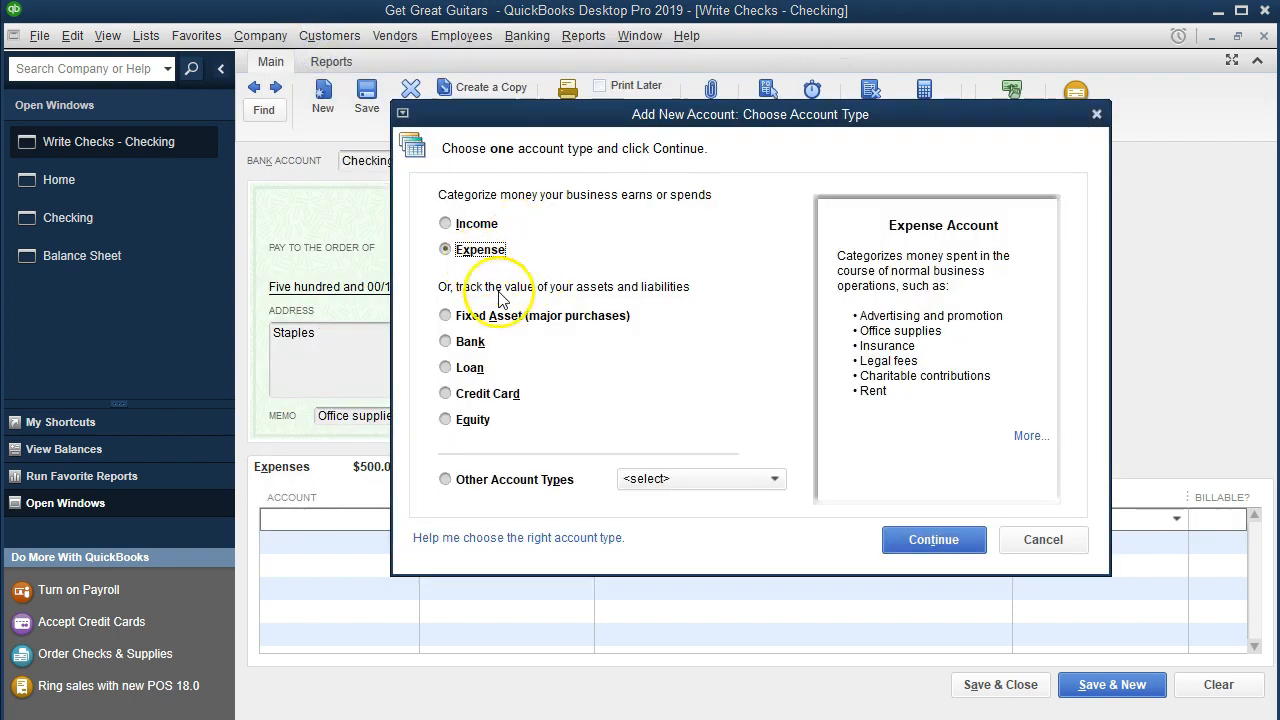
{"action": "left_click", "coordinate": [657, 479]}
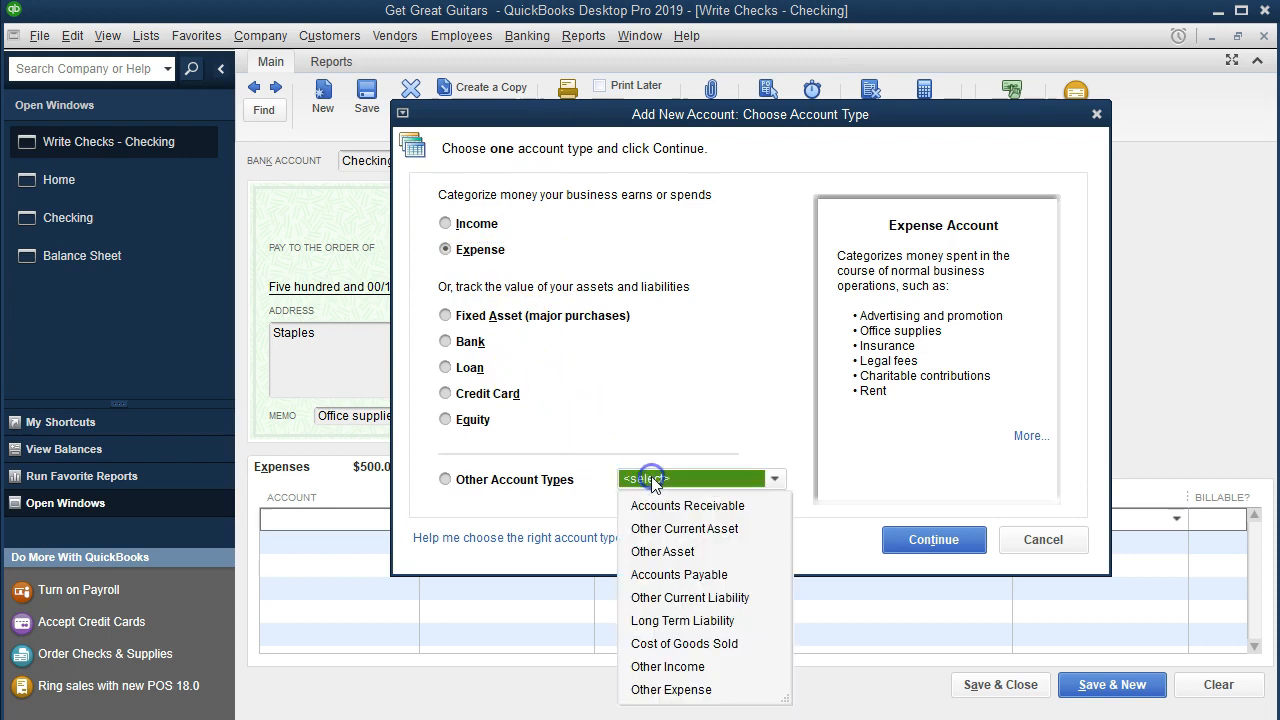
{"action": "left_click", "coordinate": [667, 529]}
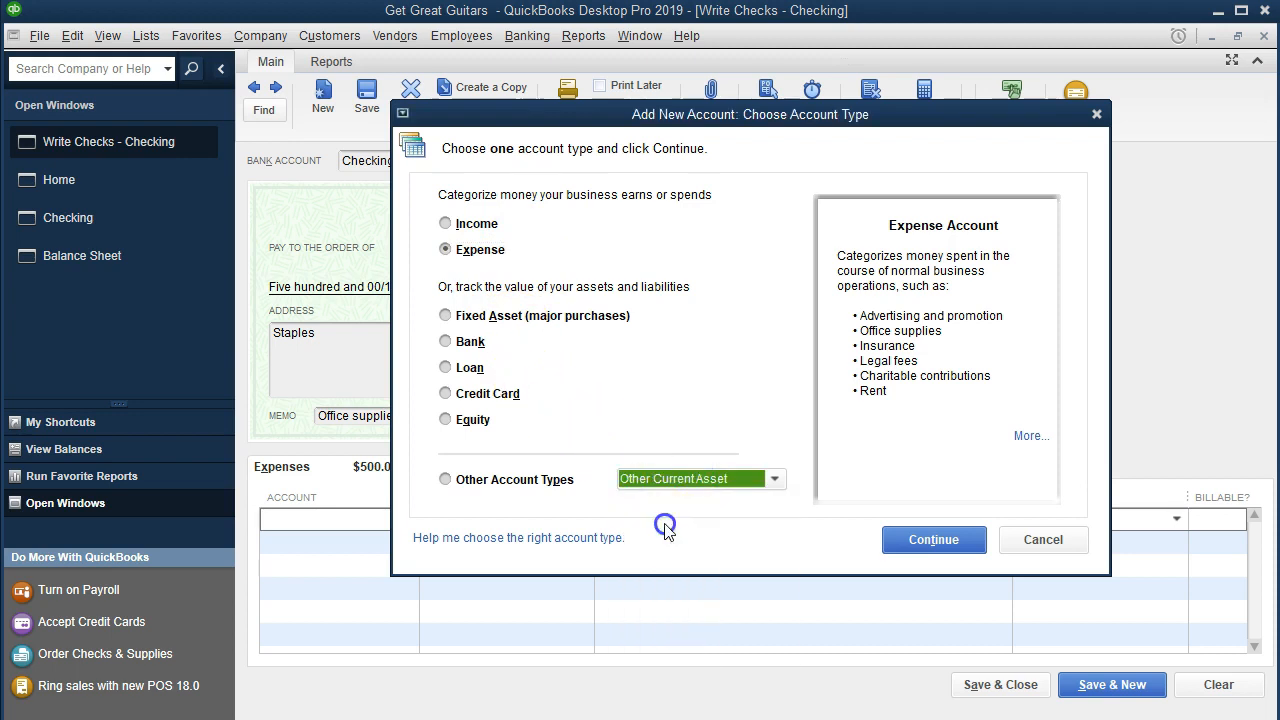
{"action": "left_click", "coordinate": [894, 543]}
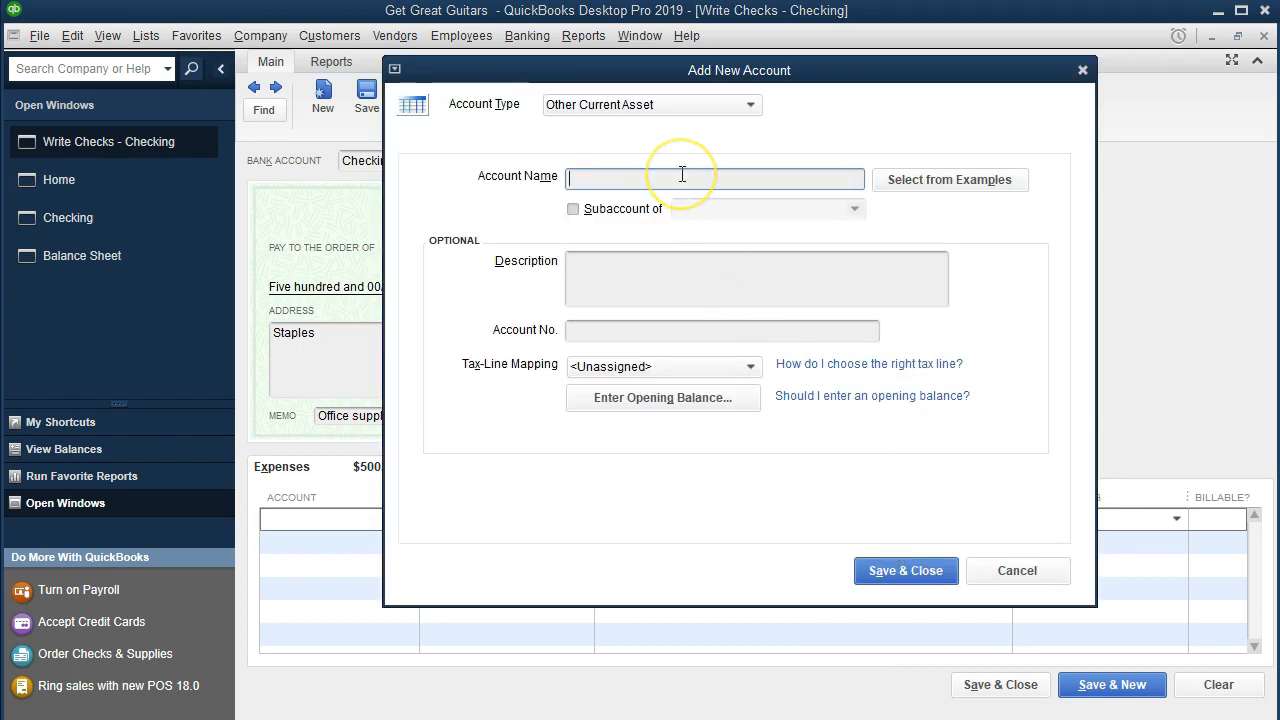
Step: Name the new asset account Office Supplies. and save it
{"action": "type", "text": "Office Supplies"}
{"action": "key", "text": "Tab"}
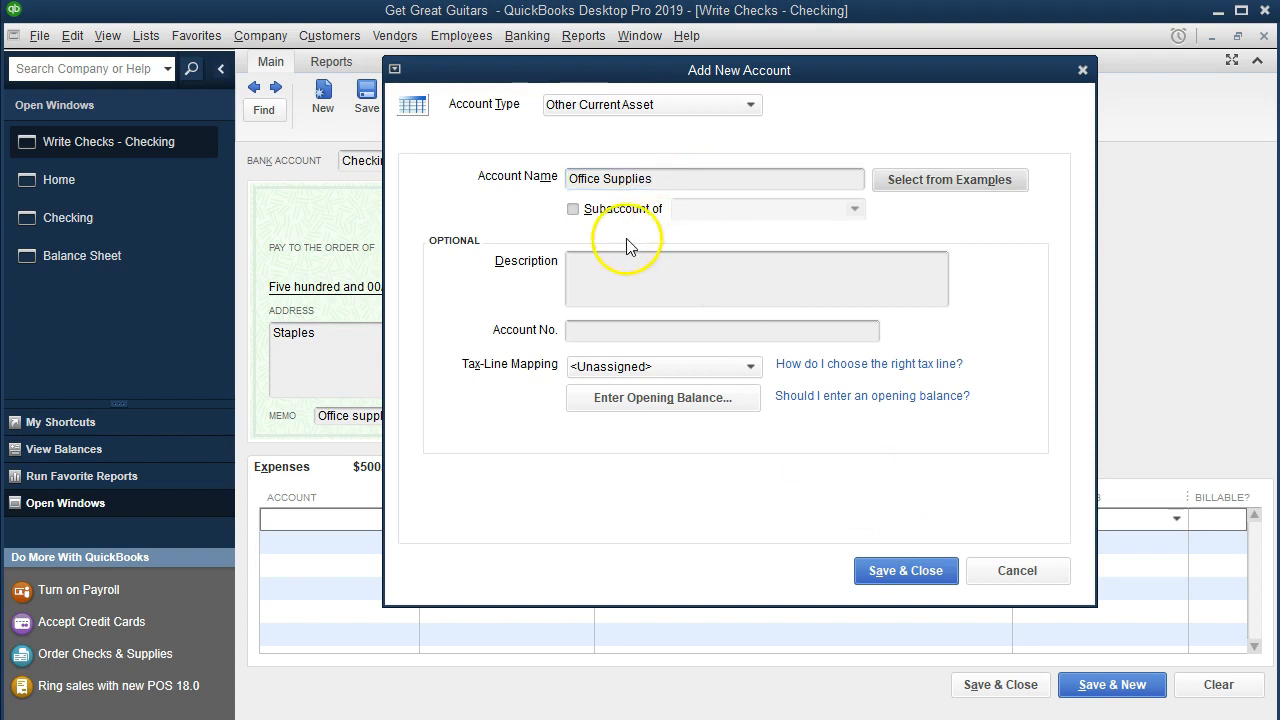
{"action": "left_click", "coordinate": [903, 575]}
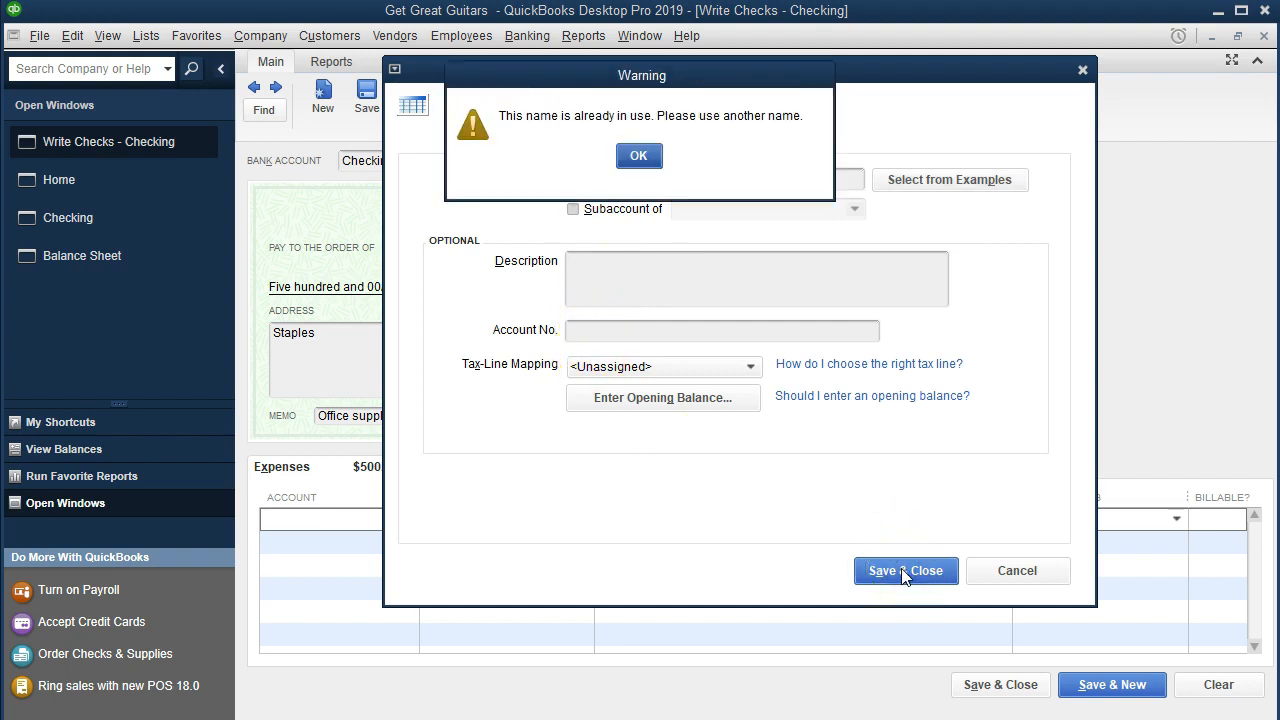
{"action": "left_click", "coordinate": [638, 158]}
{"action": "left_click", "coordinate": [674, 183]}
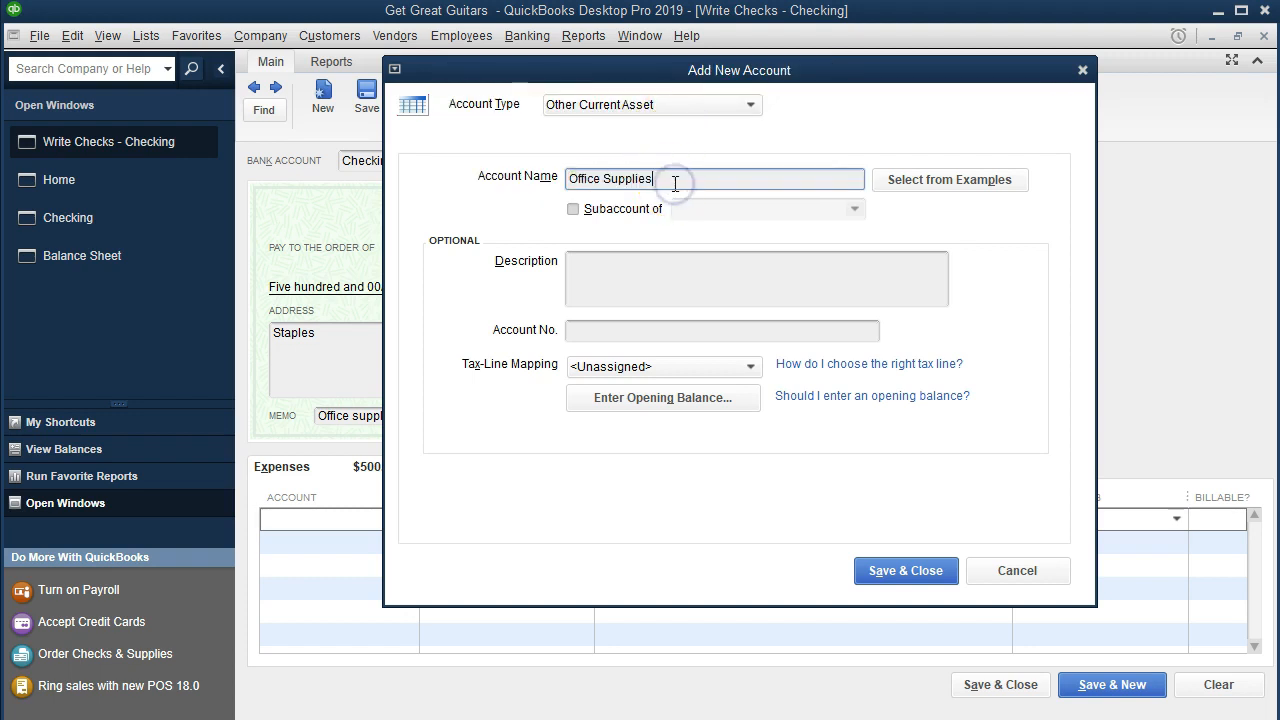
{"action": "left_click", "coordinate": [905, 570]}
{"action": "left_click", "coordinate": [638, 155]}
{"action": "left_click", "coordinate": [707, 179]}
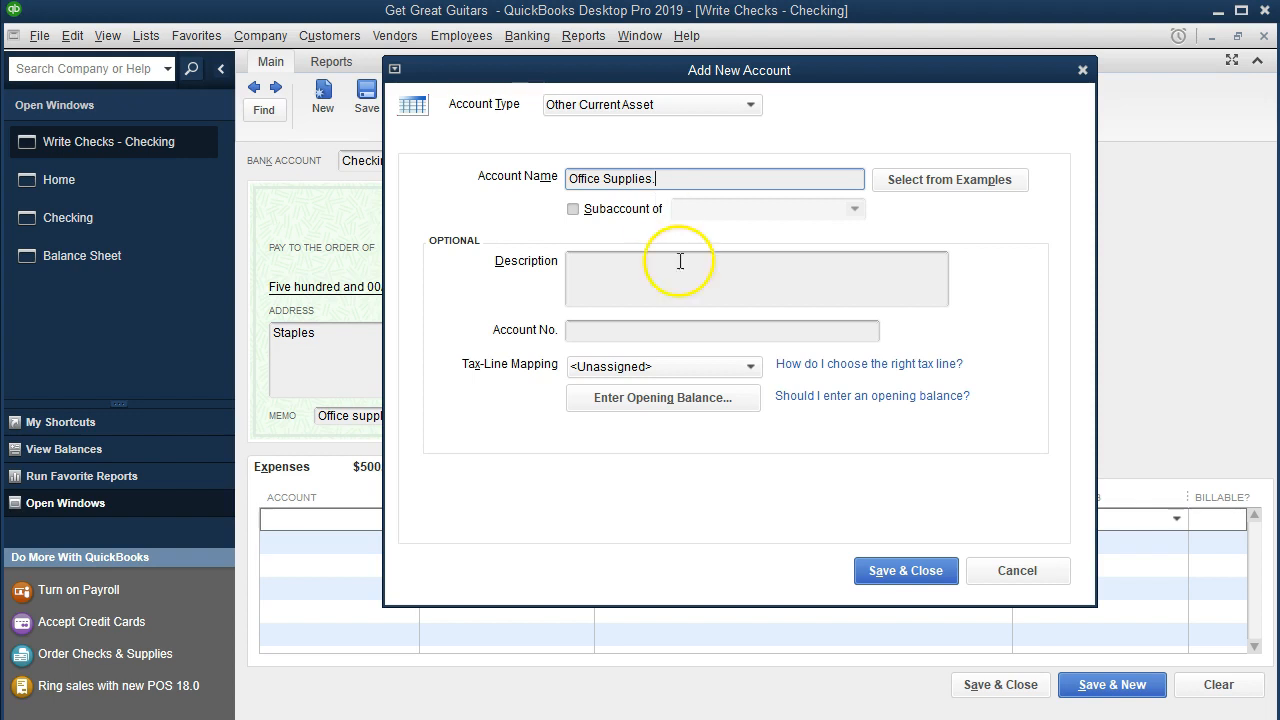
{"action": "left_click", "coordinate": [890, 579]}
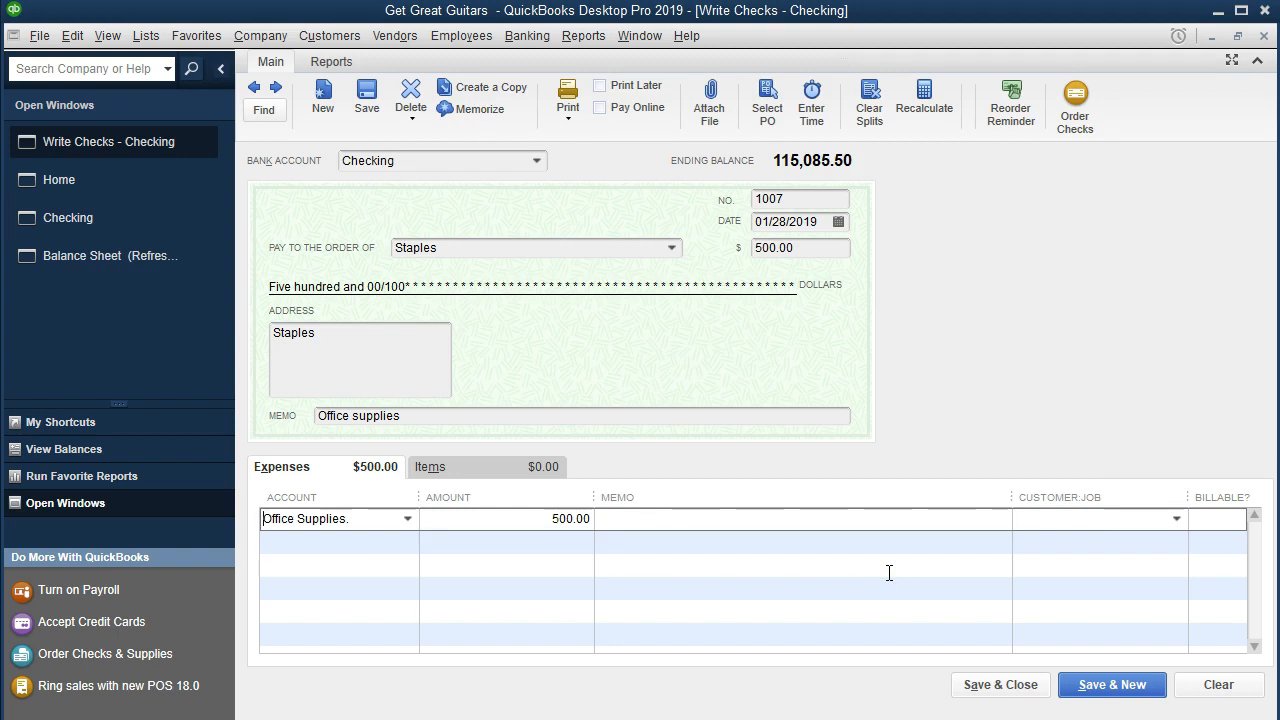
Step: Save and close the Staples check
{"action": "key", "text": "Tab"}
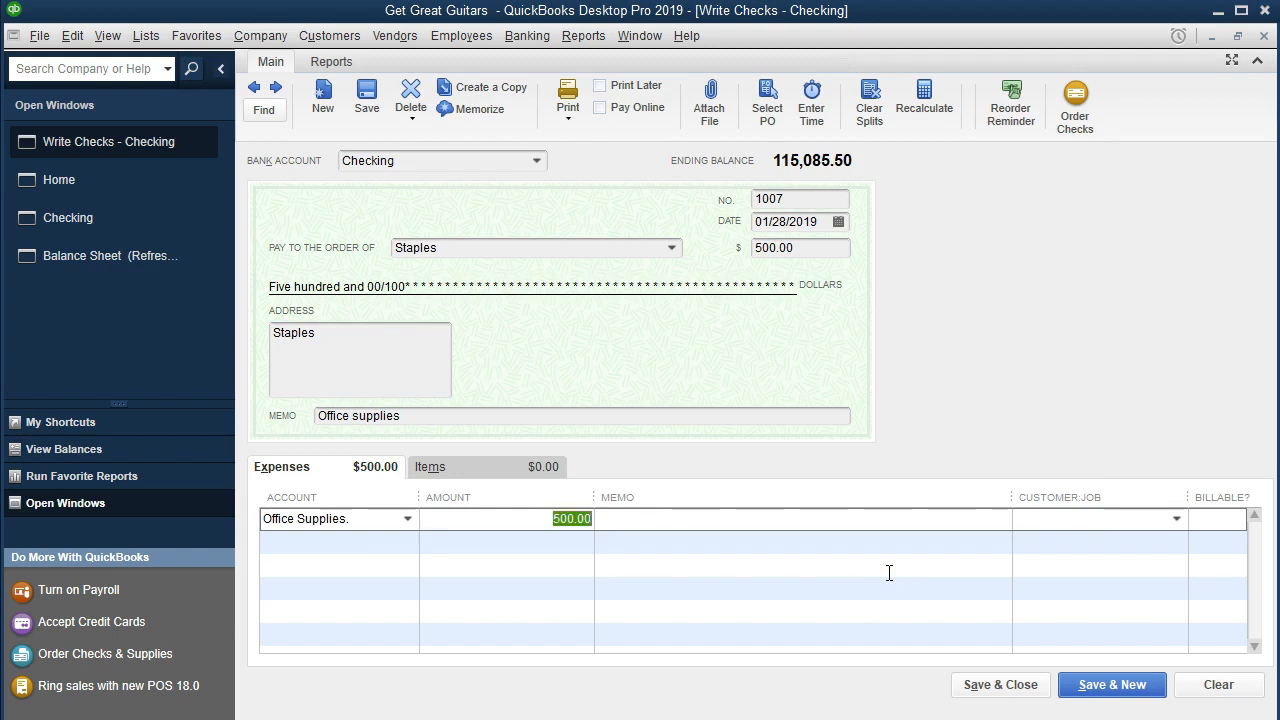
{"action": "left_click", "coordinate": [690, 532]}
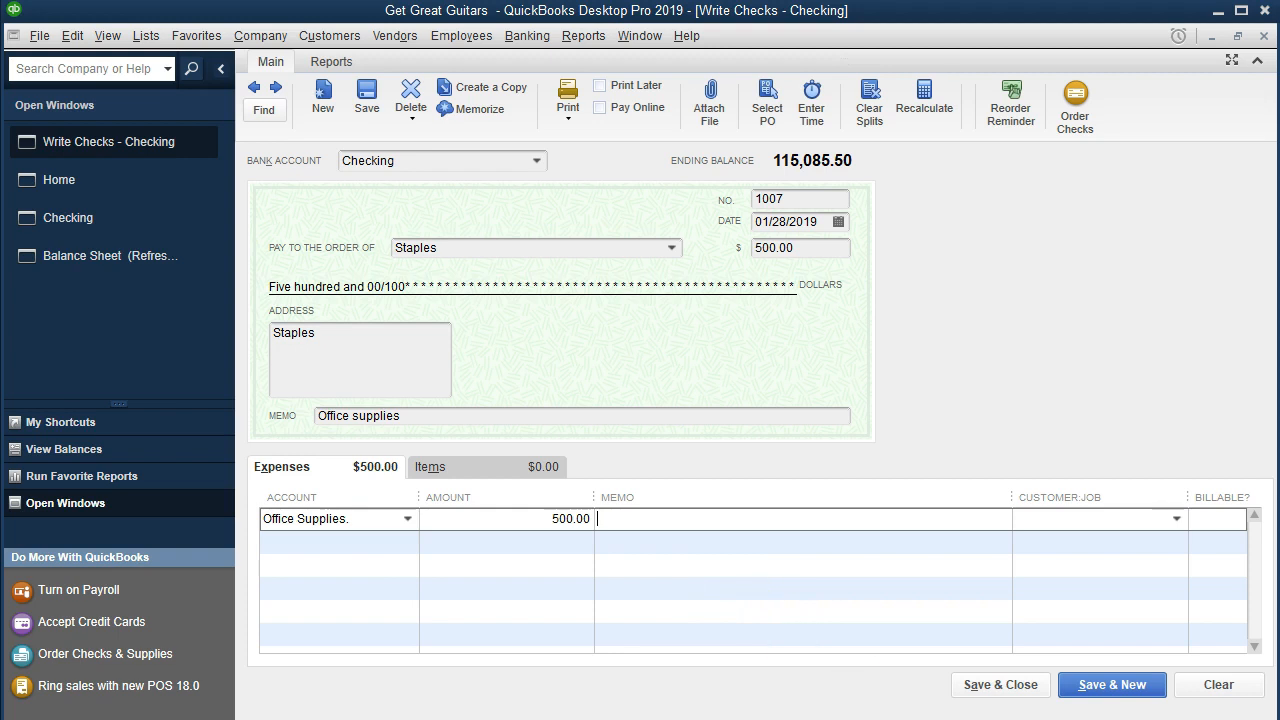
{"action": "left_click", "coordinate": [978, 697]}
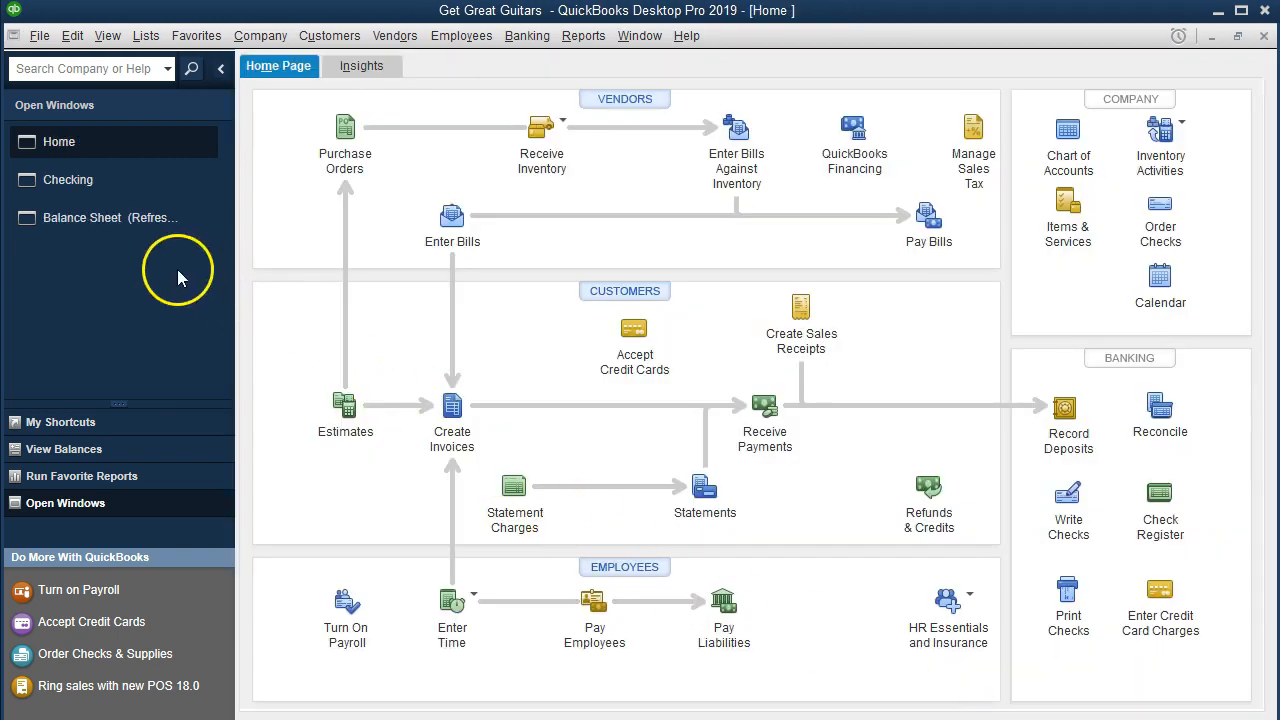
Step: Drill down from the balance sheet's Checking balance to review the Staples check, then return to the balance sheet
{"action": "left_click", "coordinate": [101, 227]}
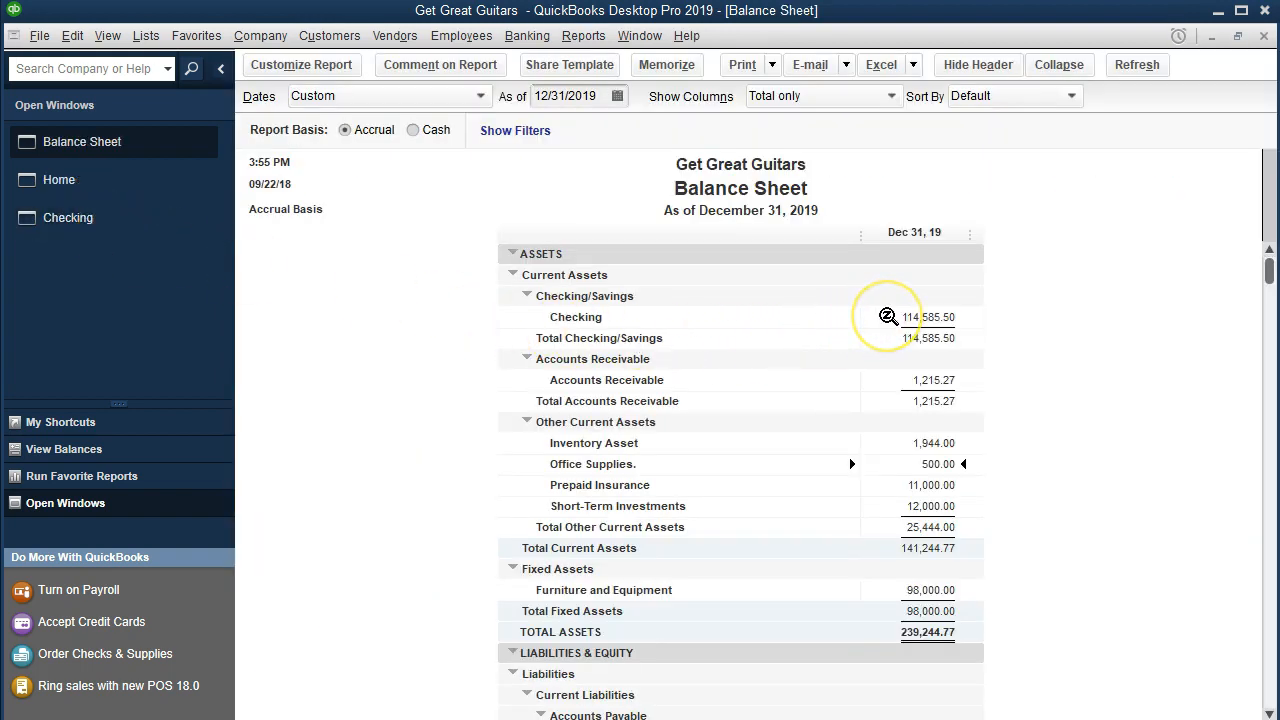
{"action": "double_click", "coordinate": [886, 317]}
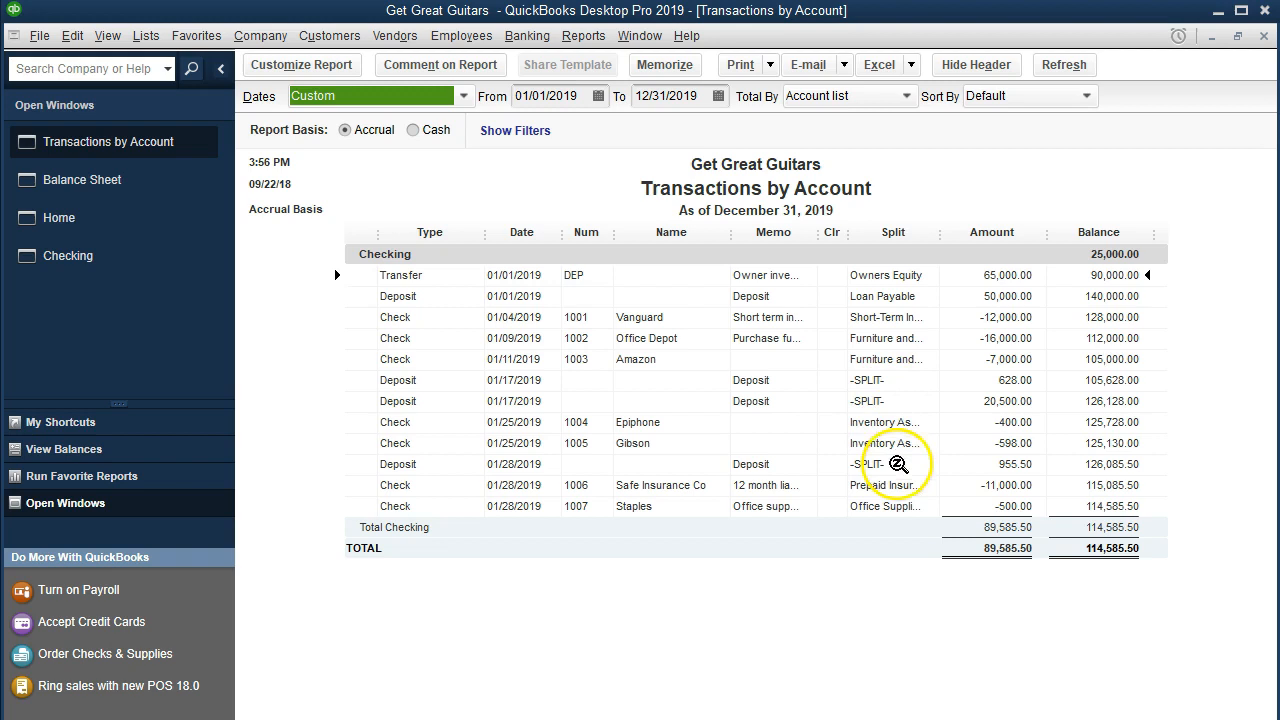
{"action": "double_click", "coordinate": [969, 506]}
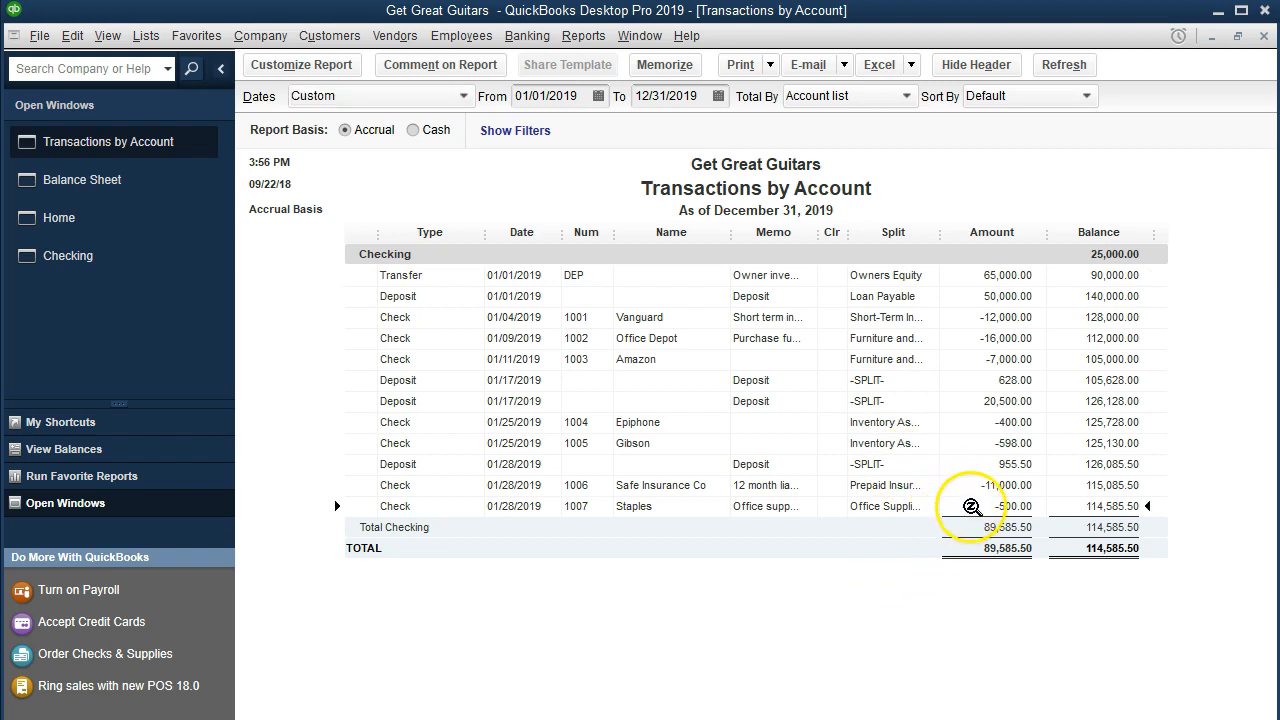
{"action": "double_click", "coordinate": [969, 506]}
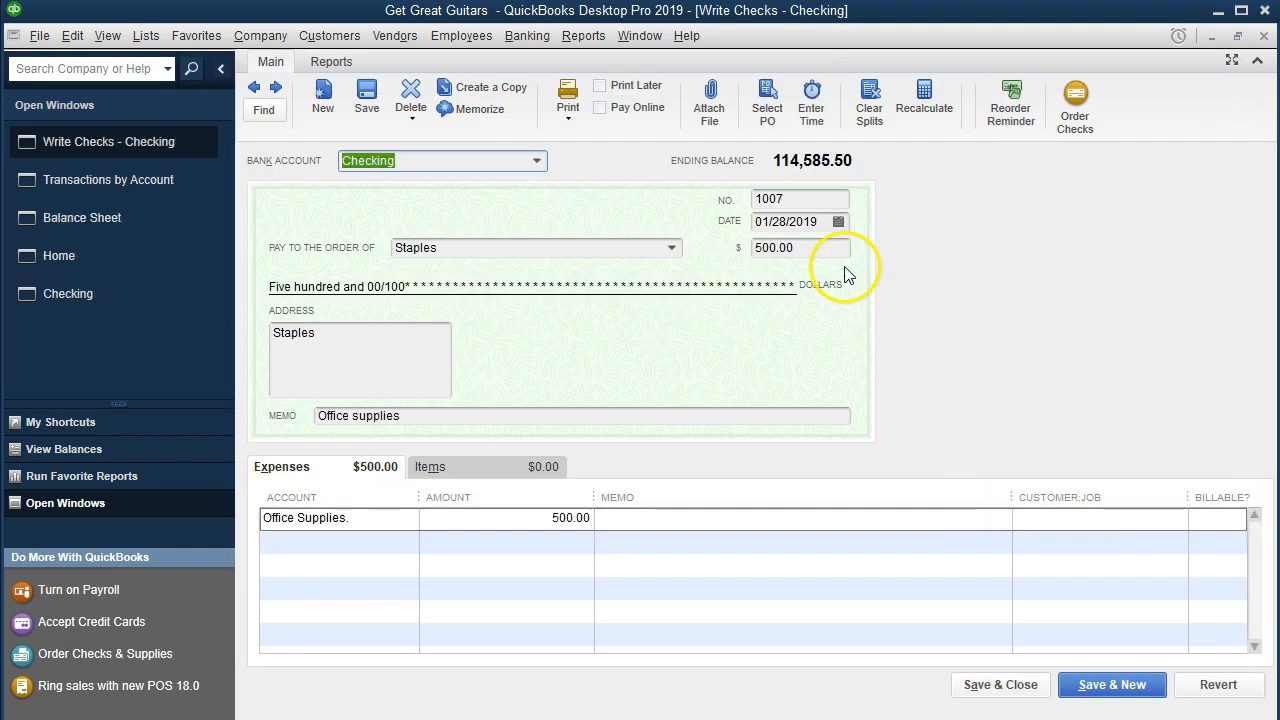
{"action": "left_click", "coordinate": [1264, 35]}
{"action": "left_click", "coordinate": [1264, 35]}
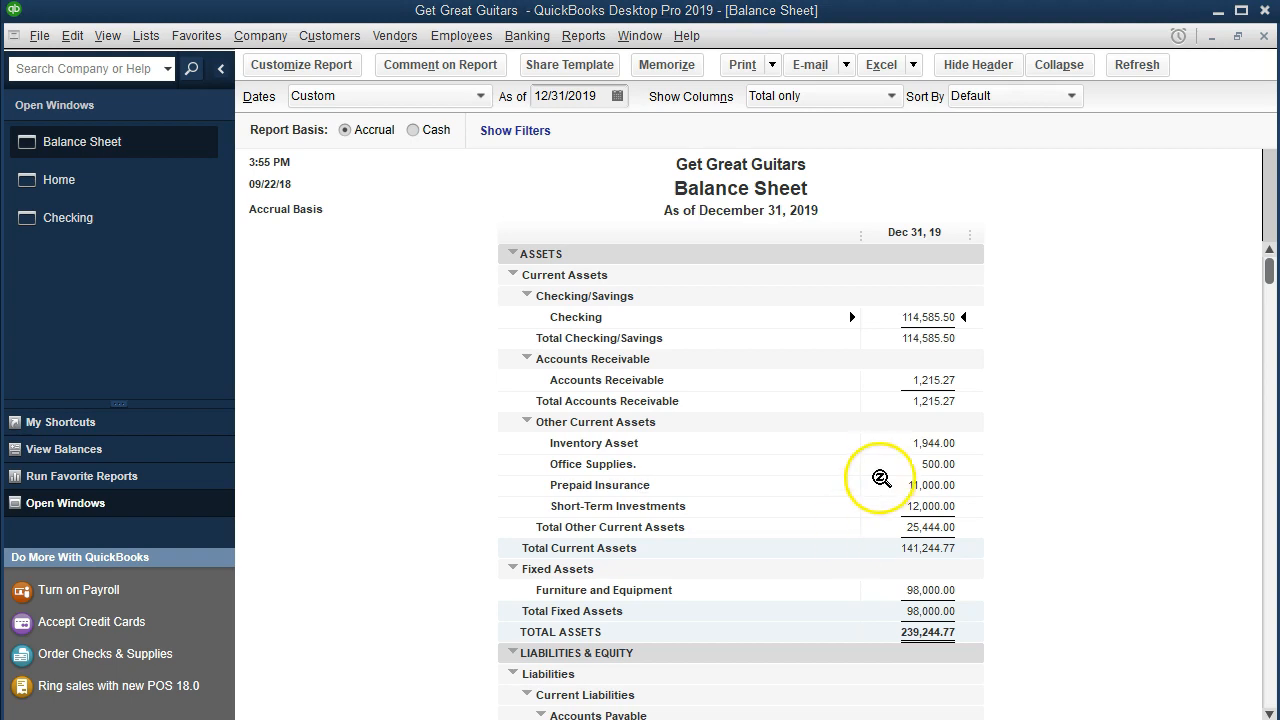
Step: Drill down from the Office Supplies. asset balance to review the Staples check, then return to the balance sheet
{"action": "left_click", "coordinate": [914, 460]}
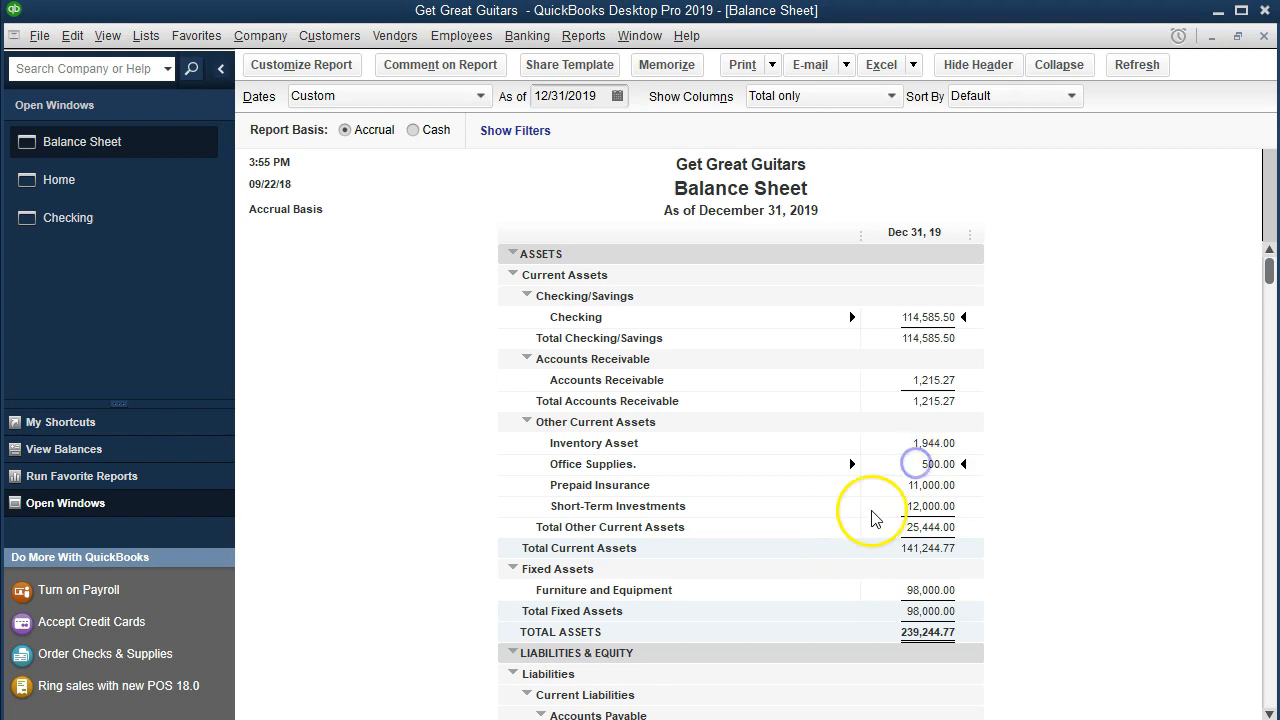
{"action": "left_click", "coordinate": [913, 457]}
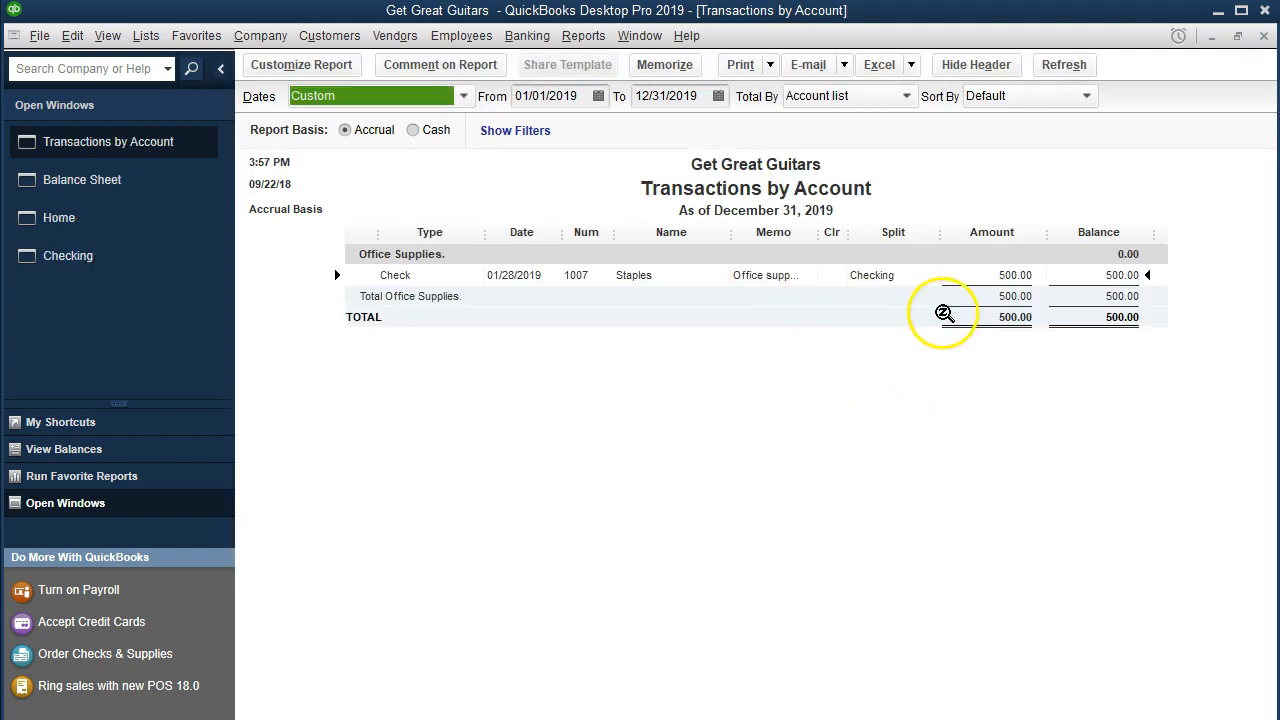
{"action": "left_click", "coordinate": [990, 276]}
{"action": "left_click", "coordinate": [990, 276]}
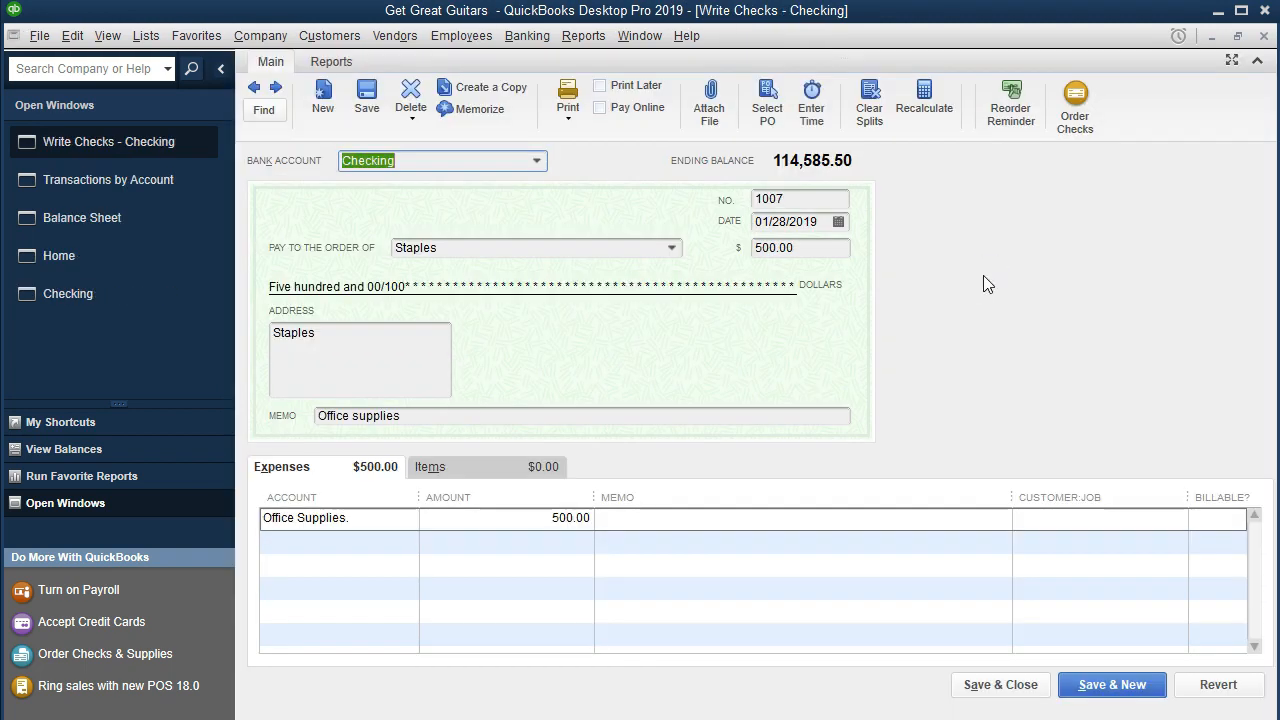
{"action": "left_click", "coordinate": [1264, 37]}
{"action": "left_click", "coordinate": [1264, 37]}
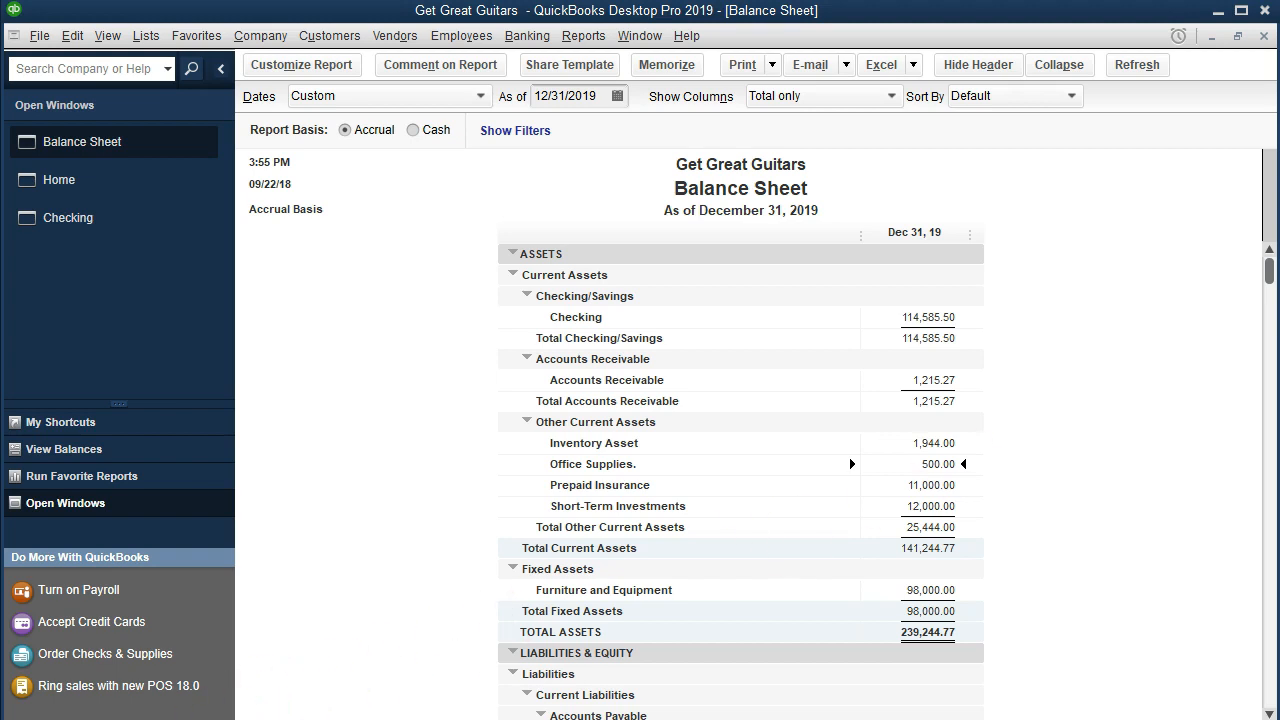
Step: Start a new check from Checking and enter Edison as the payee
{"action": "left_click", "coordinate": [81, 221]}
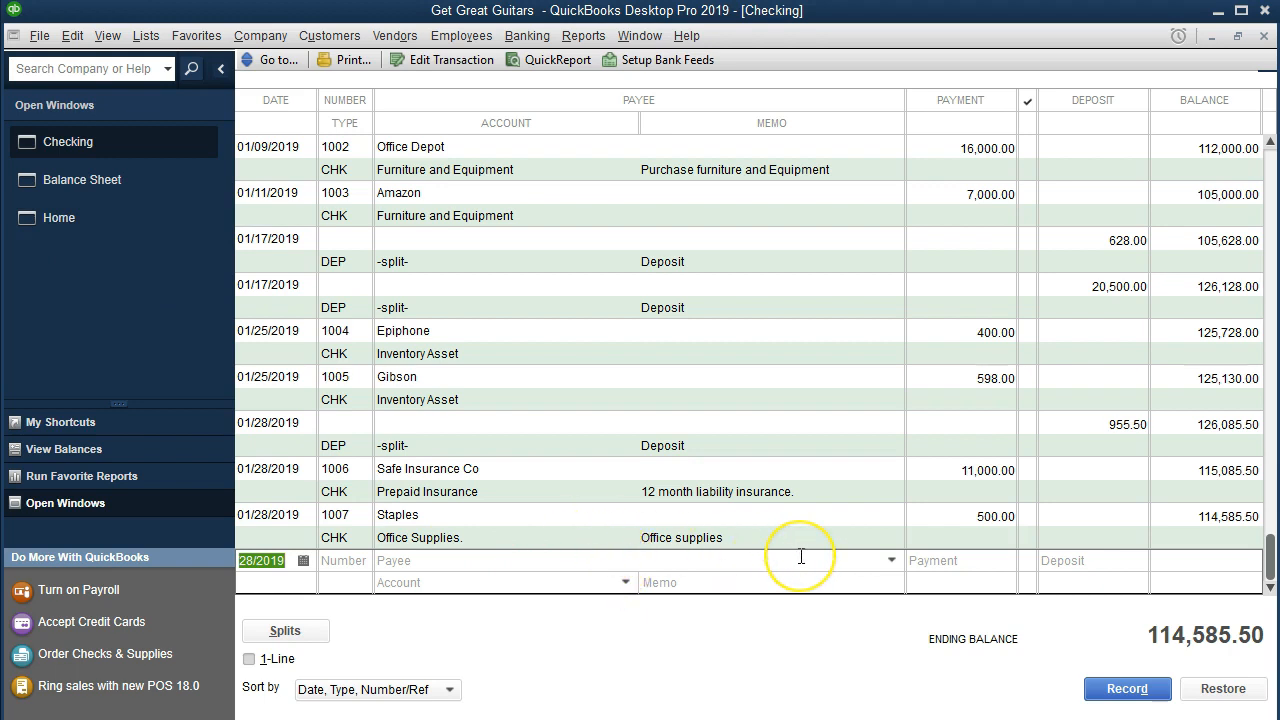
{"action": "left_click", "coordinate": [99, 231]}
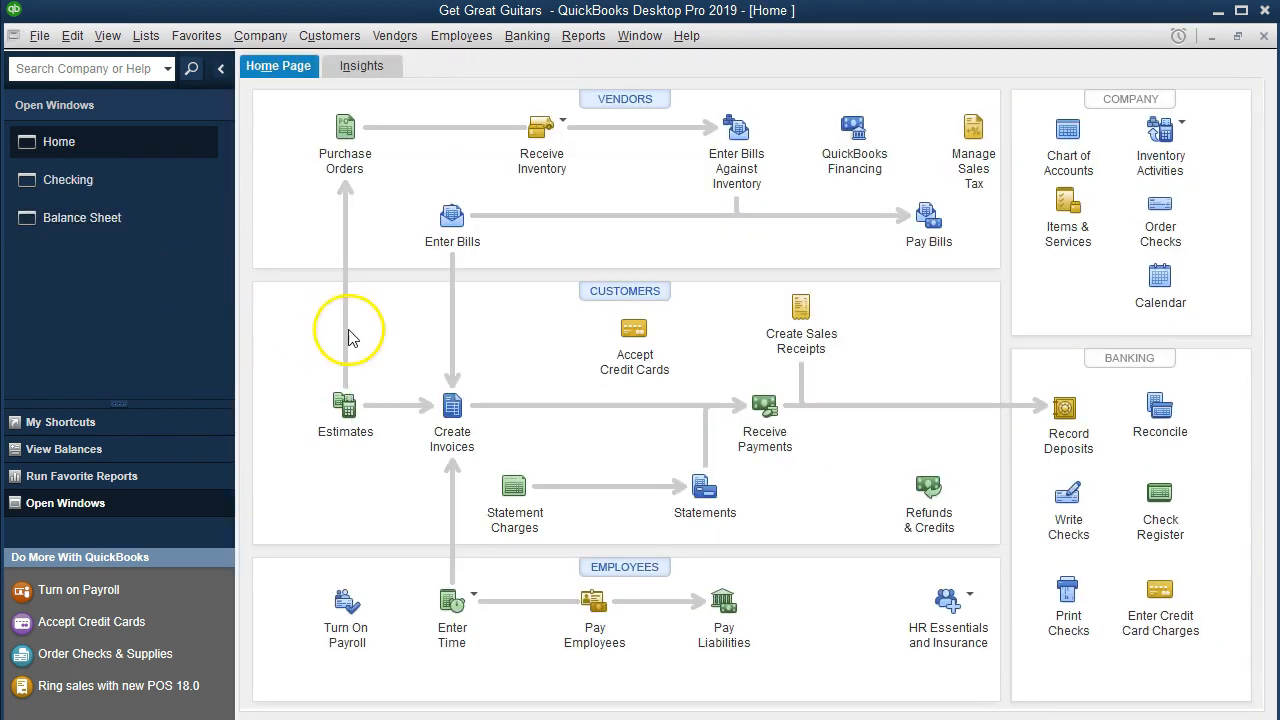
{"action": "left_click", "coordinate": [1066, 495]}
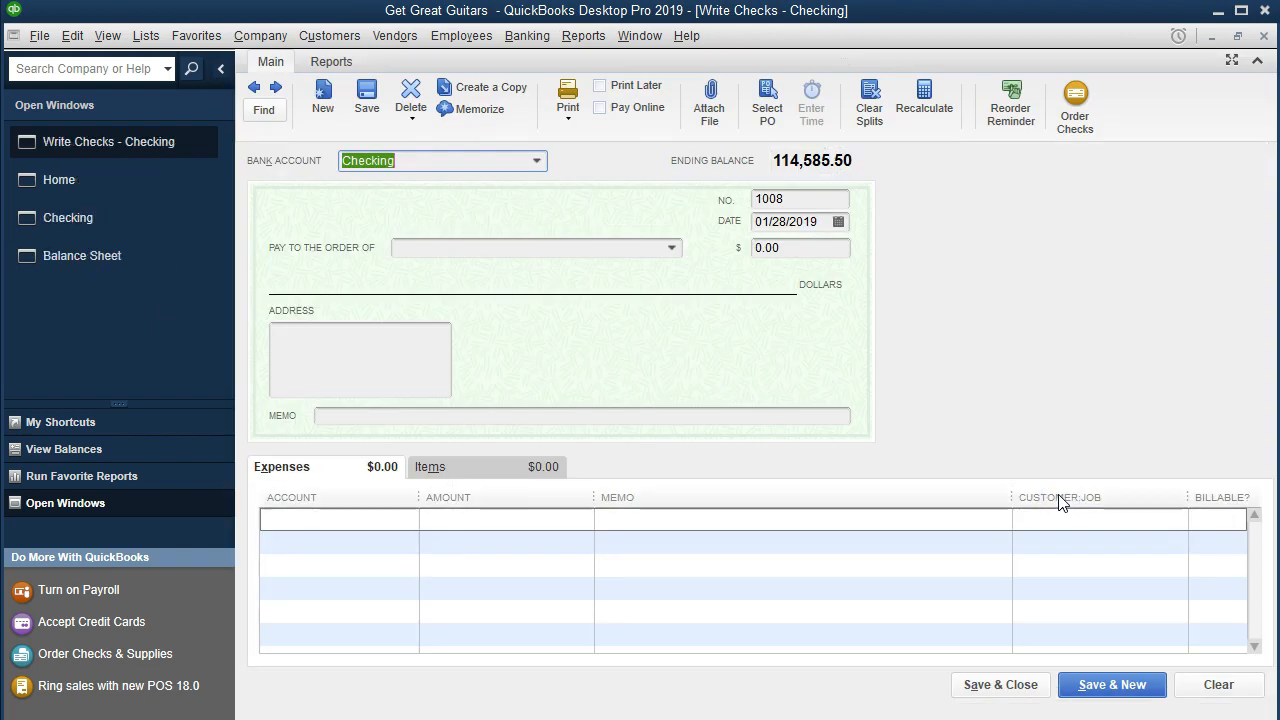
{"action": "key", "text": "Tab"}
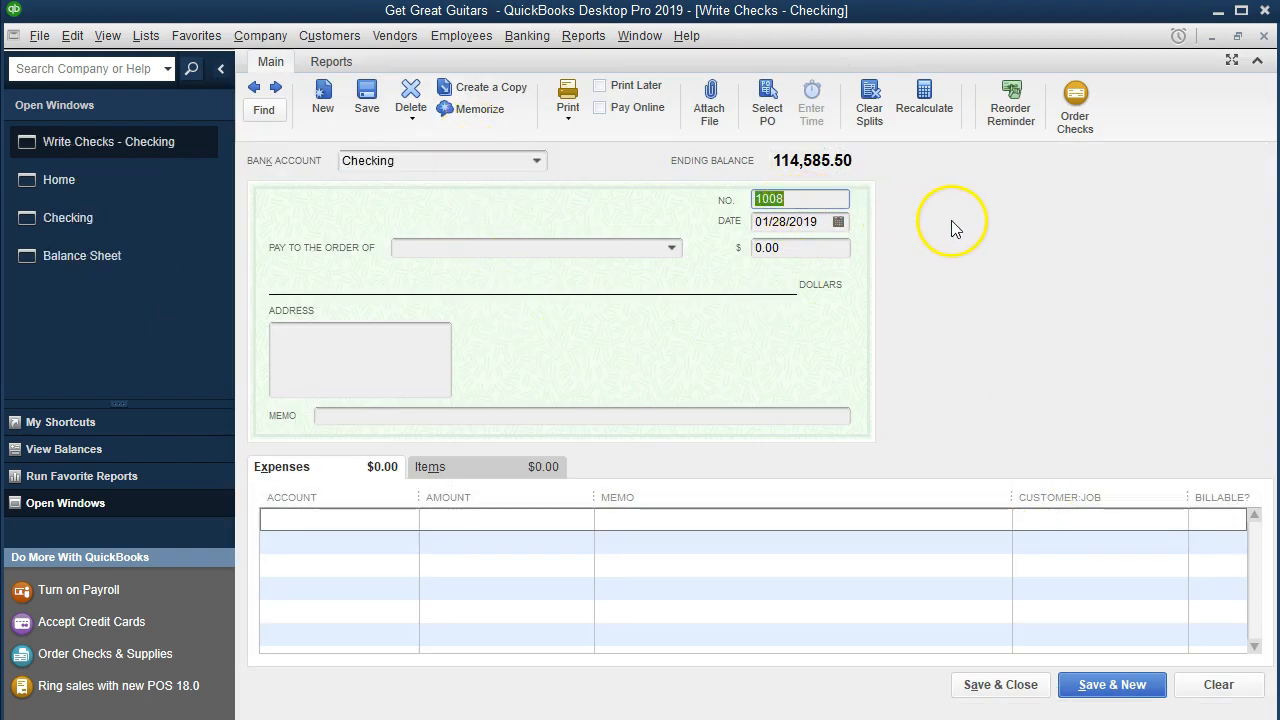
{"action": "key", "text": "Tab"}
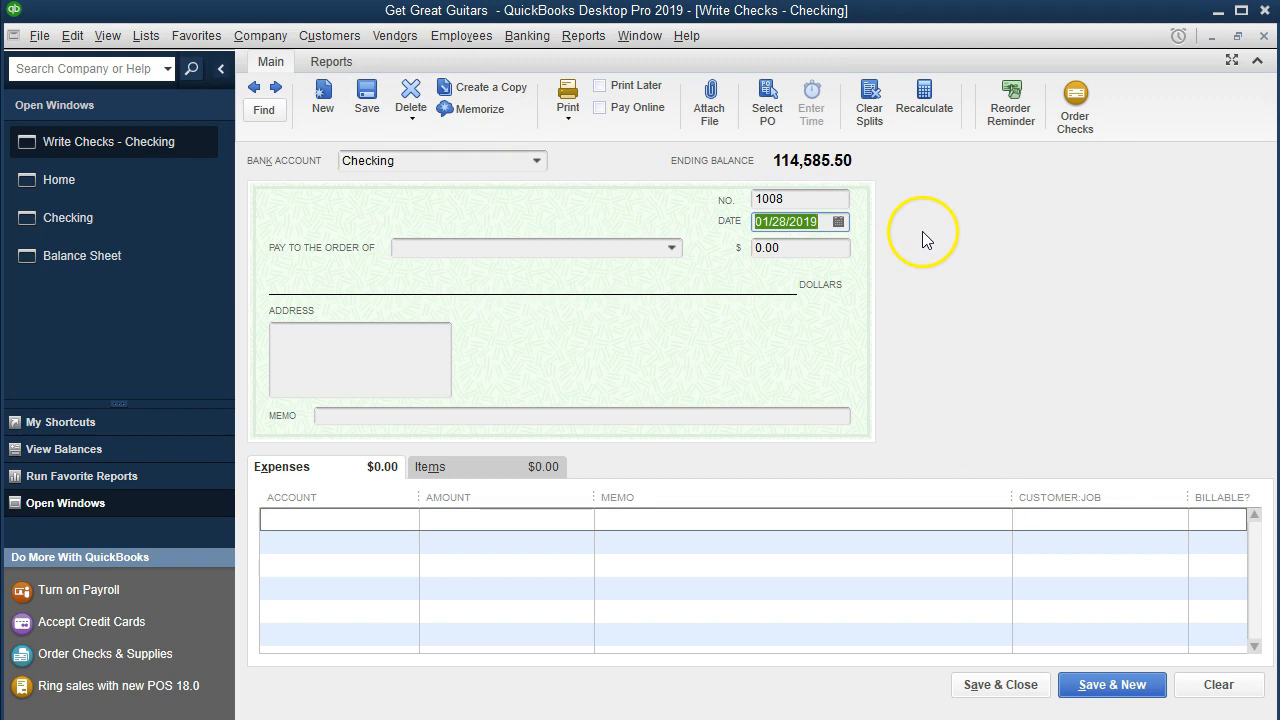
{"action": "key", "text": "Tab"}
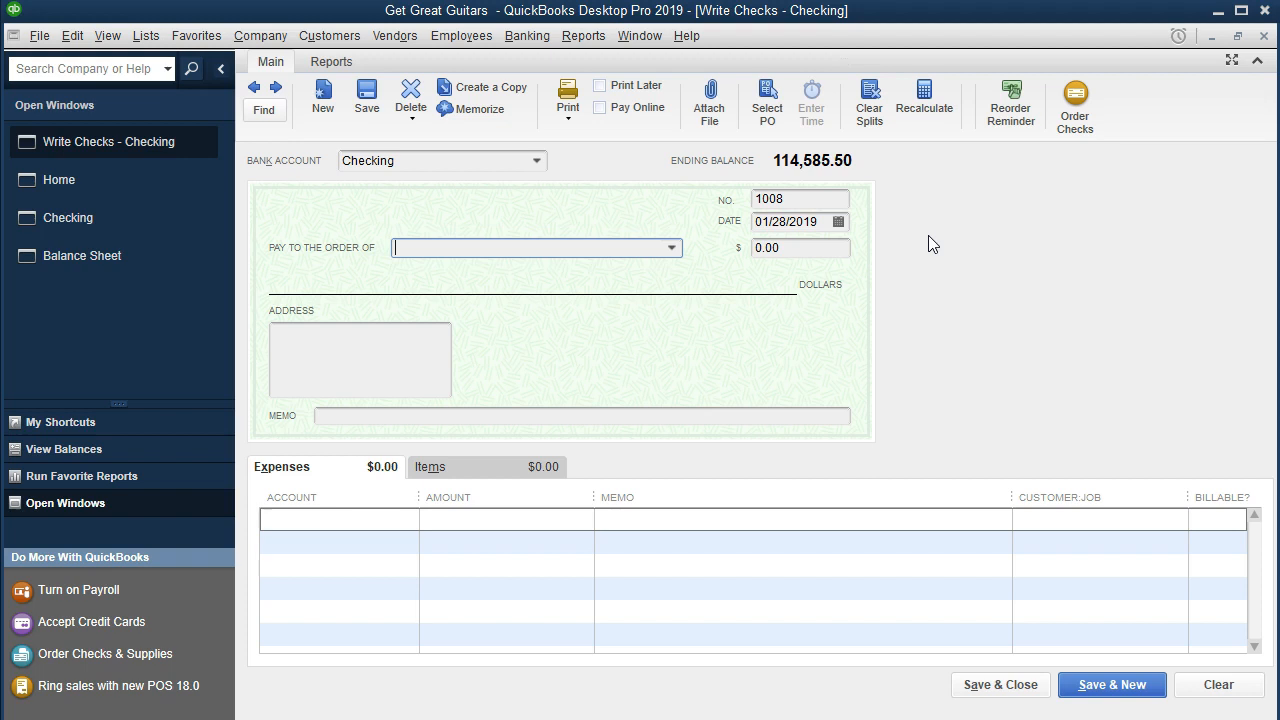
{"action": "type", "text": "Edison"}
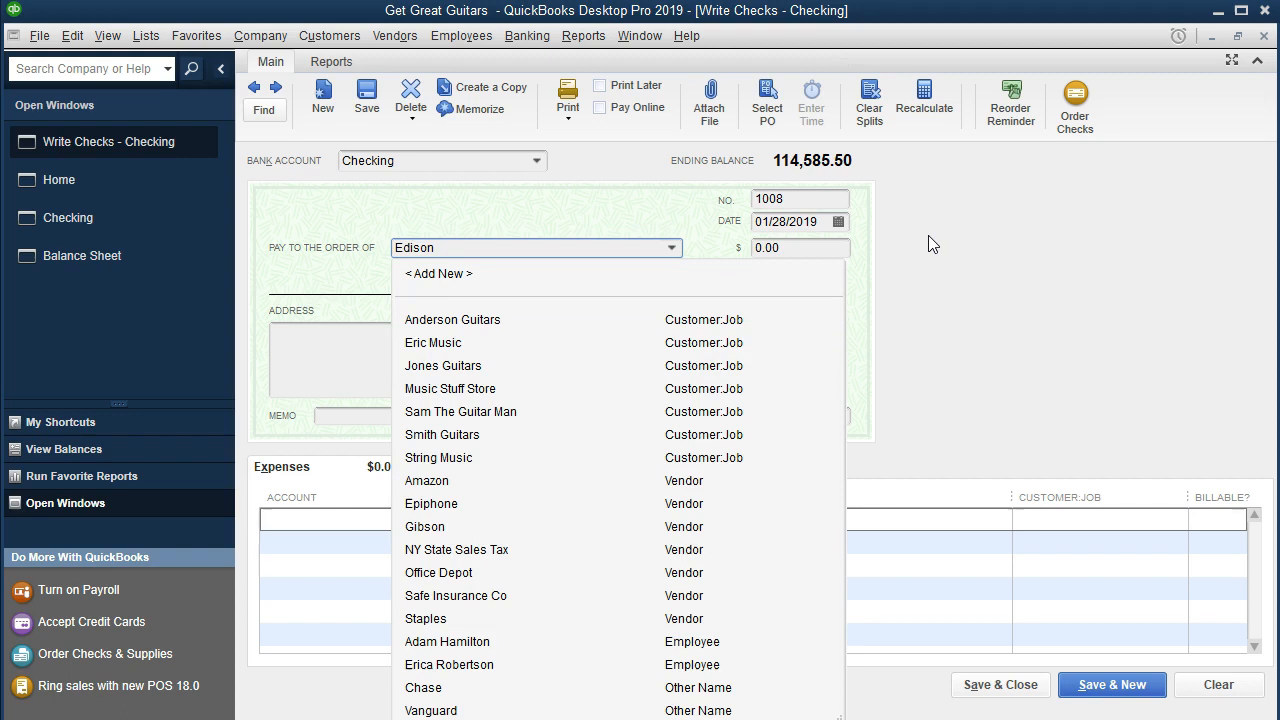
{"action": "left_click", "coordinate": [911, 258]}
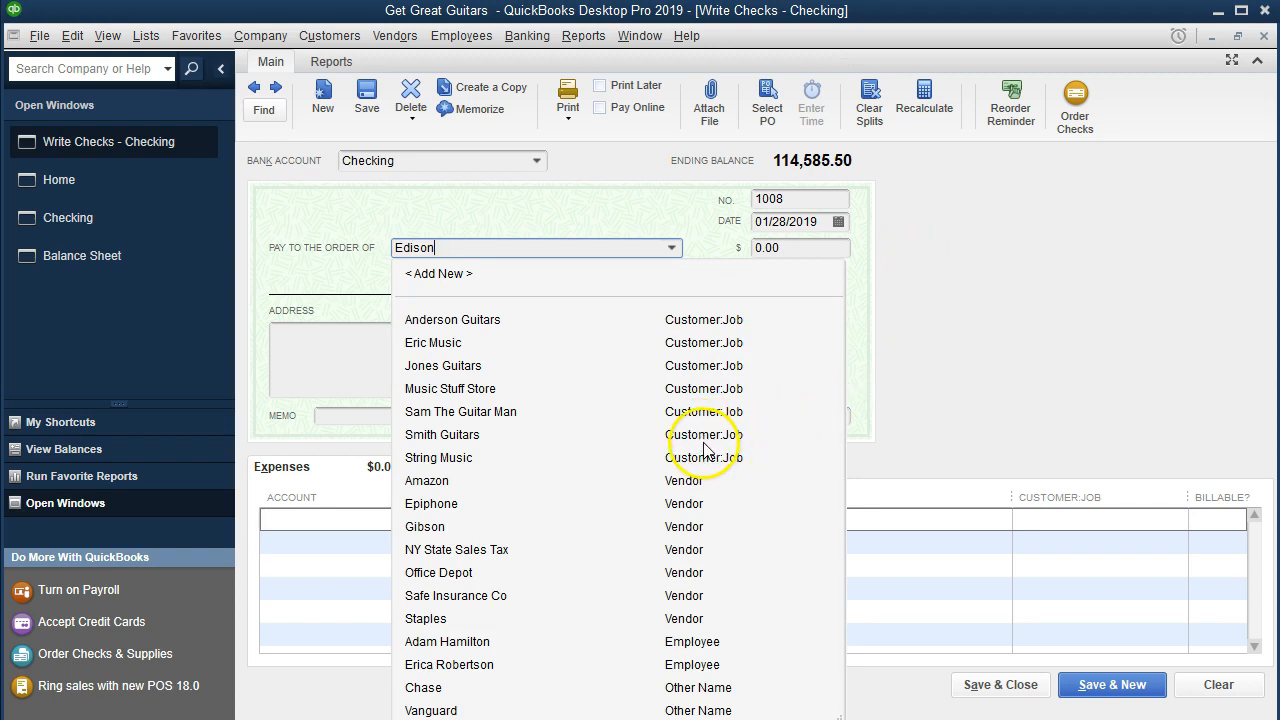
Step: Quick-add Edison to the name list as a Vendor
{"action": "key", "text": "Tab"}
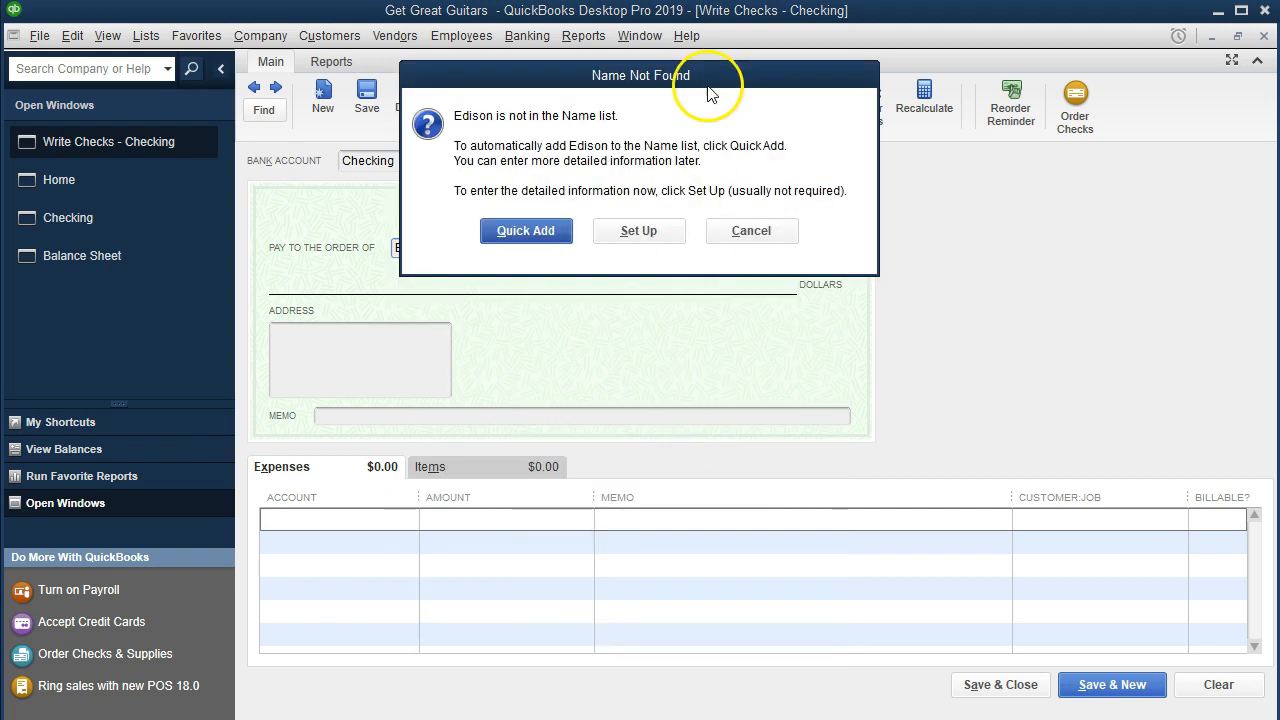
{"action": "left_click_drag", "start_coordinate": [707, 80], "coordinate": [750, 300]}
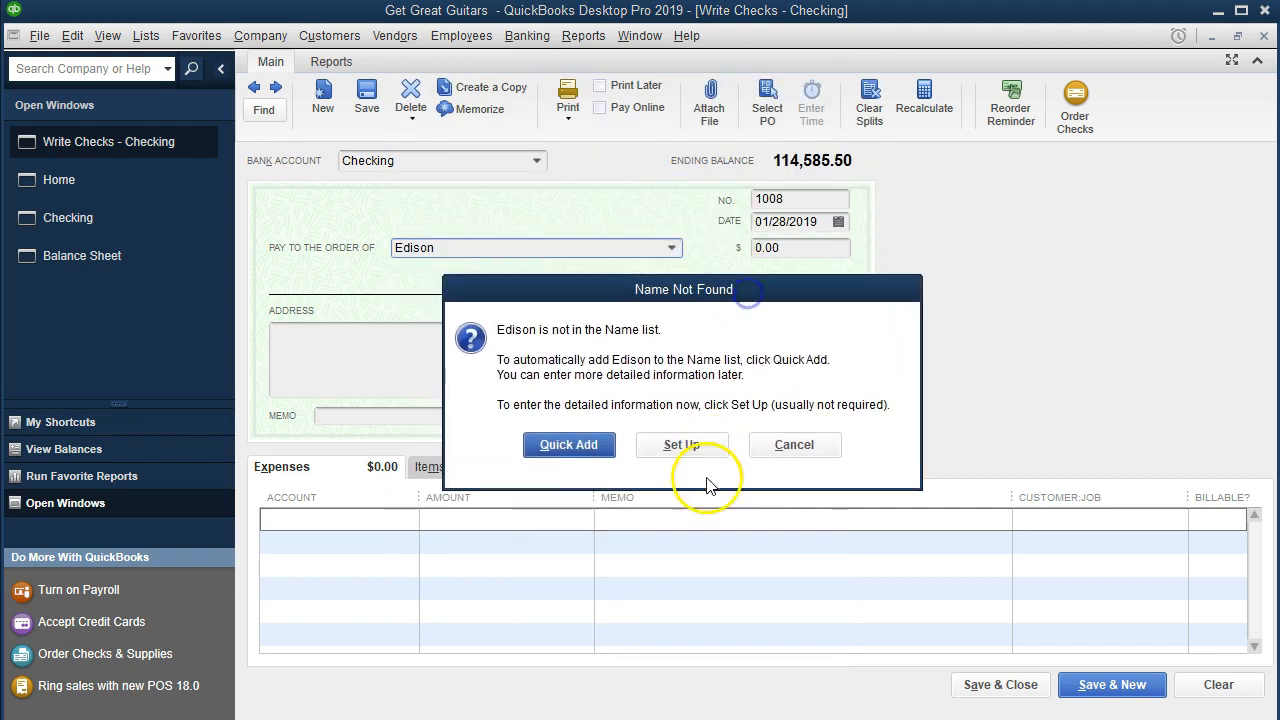
{"action": "left_click", "coordinate": [693, 455]}
{"action": "left_click", "coordinate": [585, 462]}
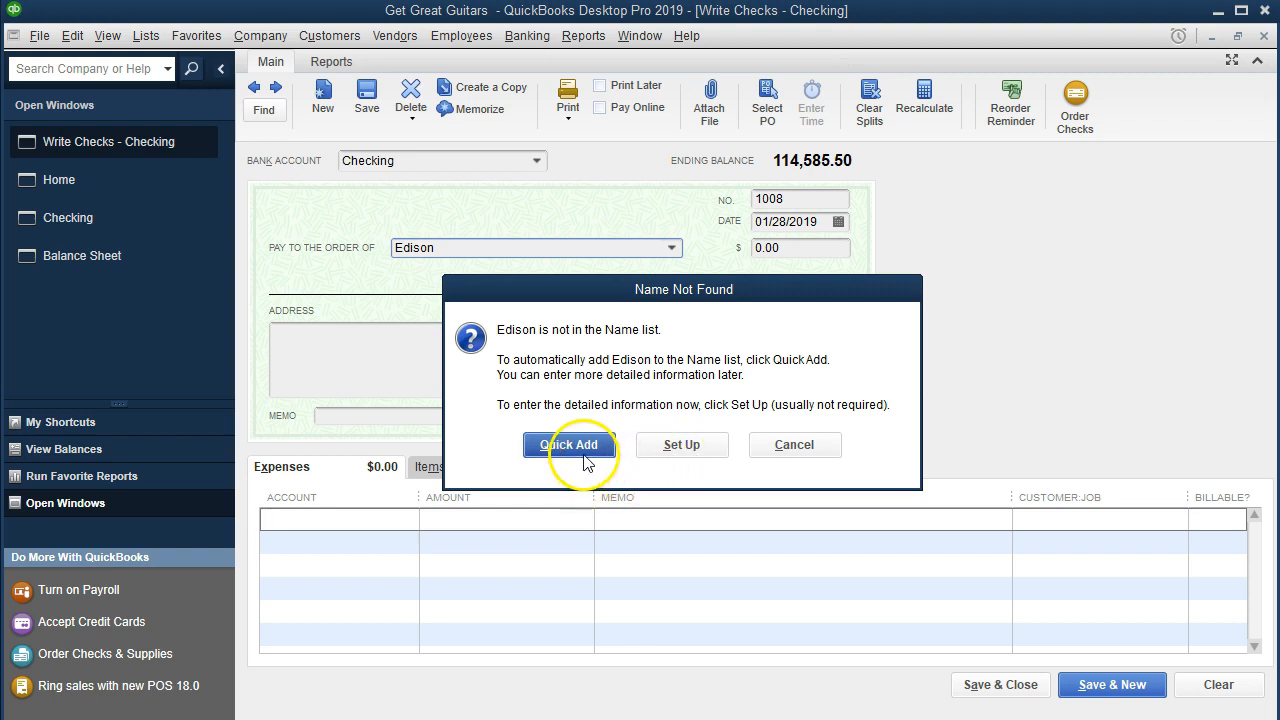
{"action": "left_click_drag", "start_coordinate": [689, 203], "coordinate": [667, 315]}
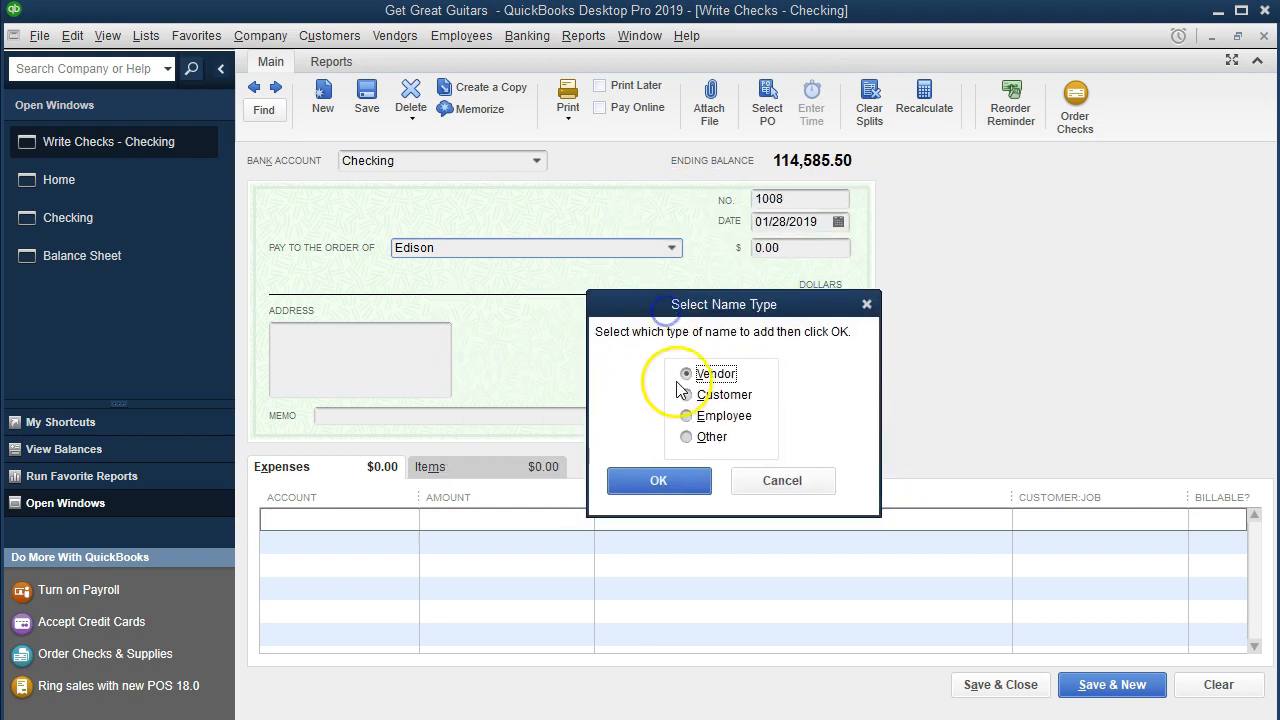
{"action": "left_click", "coordinate": [701, 487]}
{"action": "left_click", "coordinate": [658, 481]}
{"action": "left_click", "coordinate": [660, 481]}
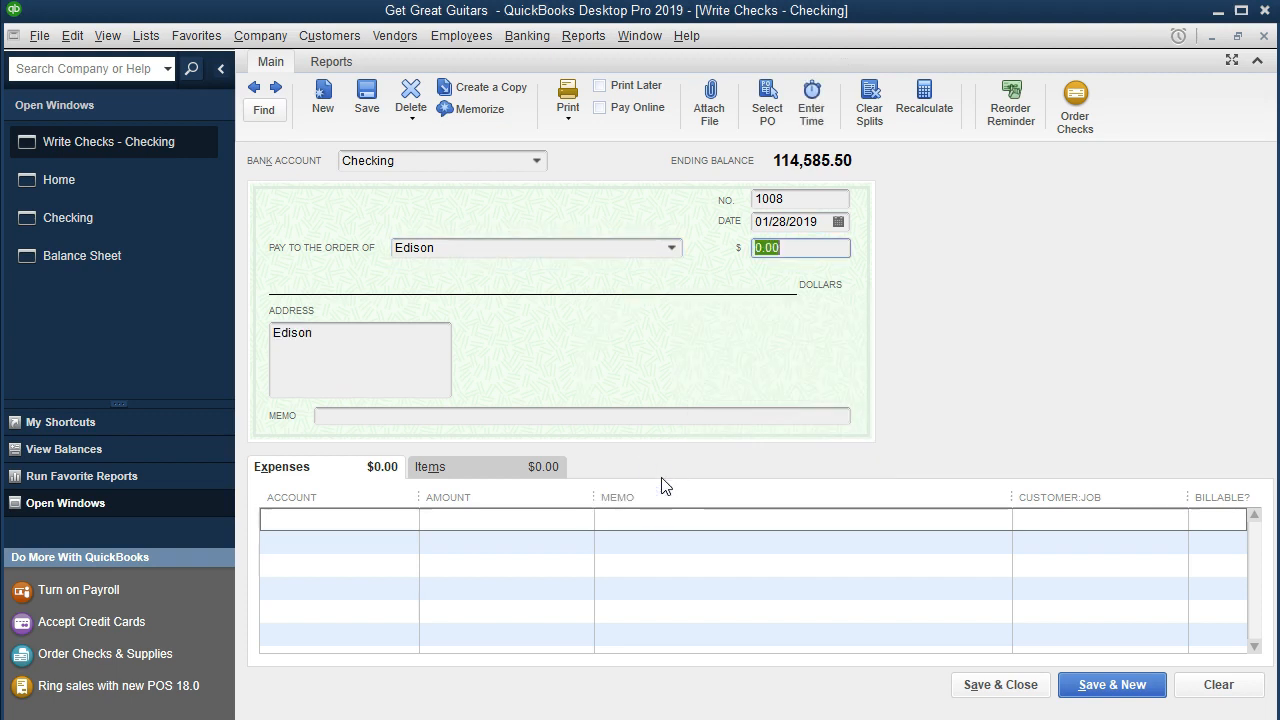
Step: Set the check amount to 620 and enter the memo Utilities Expense
{"action": "type", "text": "620"}
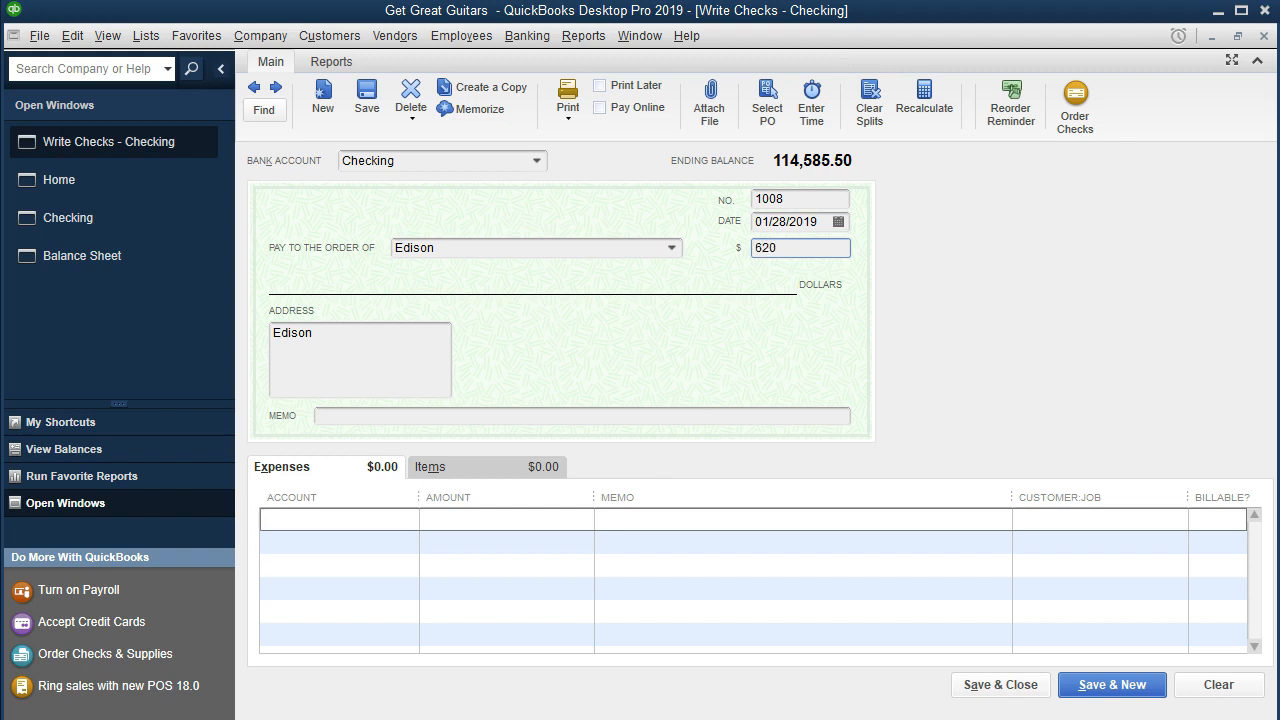
{"action": "key", "text": "Tab"}
{"action": "left_click", "coordinate": [346, 414]}
{"action": "key", "text": "Tab"}
{"action": "left_click", "coordinate": [347, 416]}
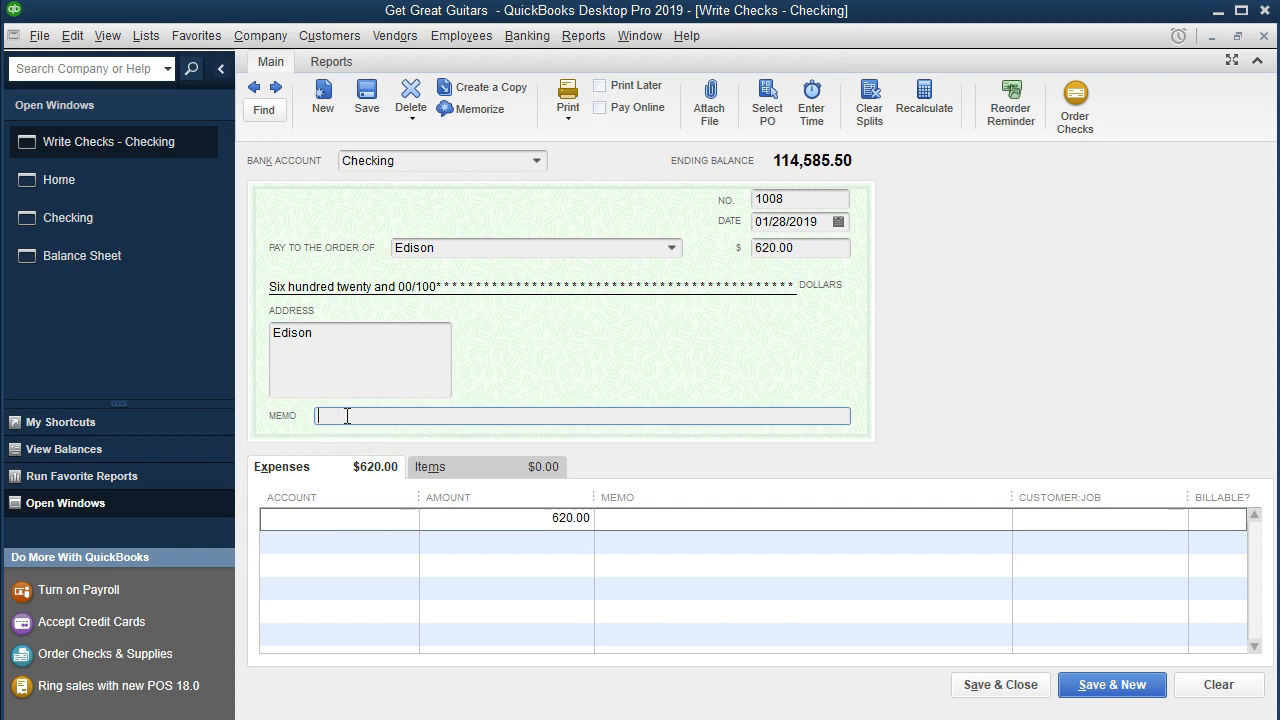
{"action": "type", "text": "Ut"}
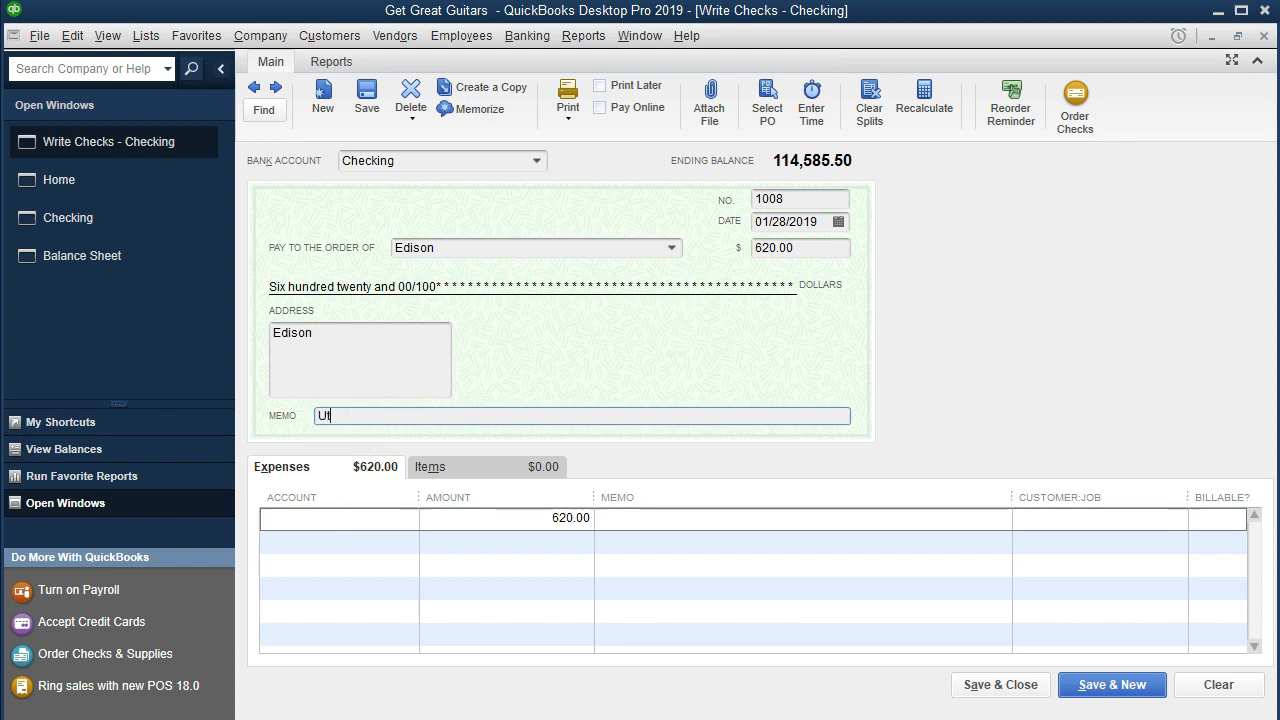
{"action": "type", "text": "ilities Expense"}
{"action": "key", "text": "Tab"}
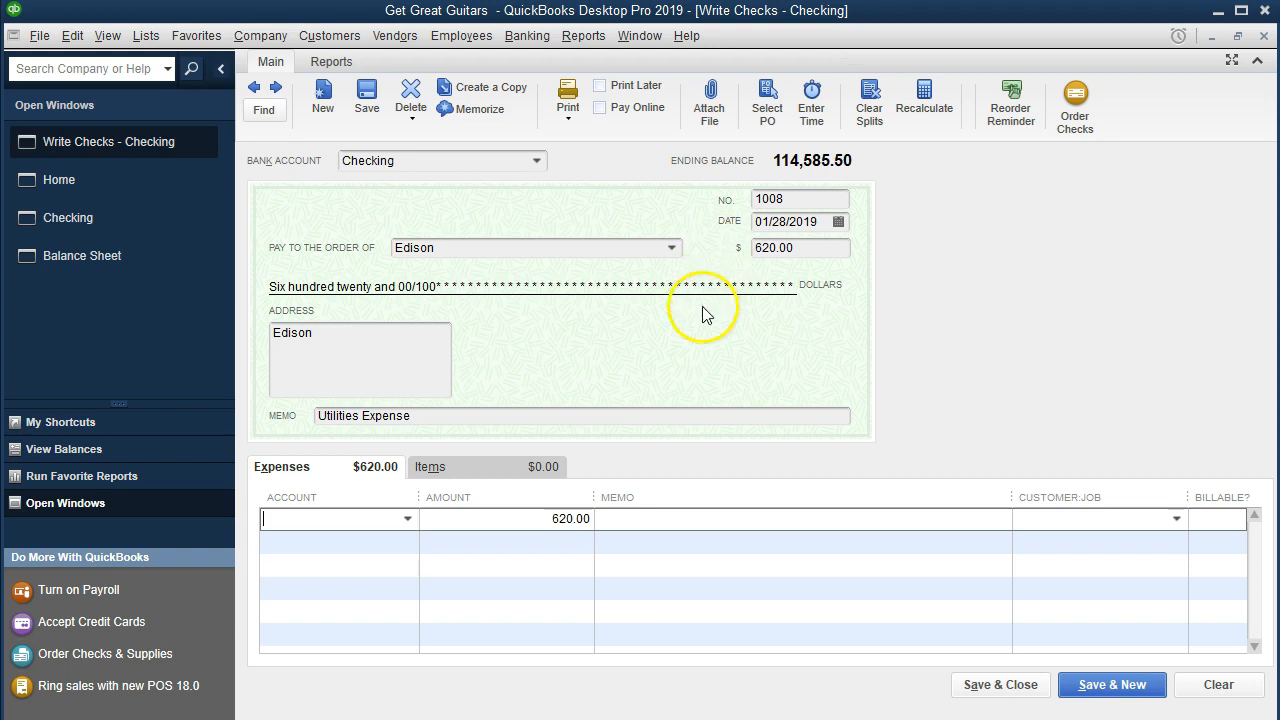
Step: Assign the expense line to the Utilities account, then save and close the Edison check
{"action": "left_click", "coordinate": [410, 519]}
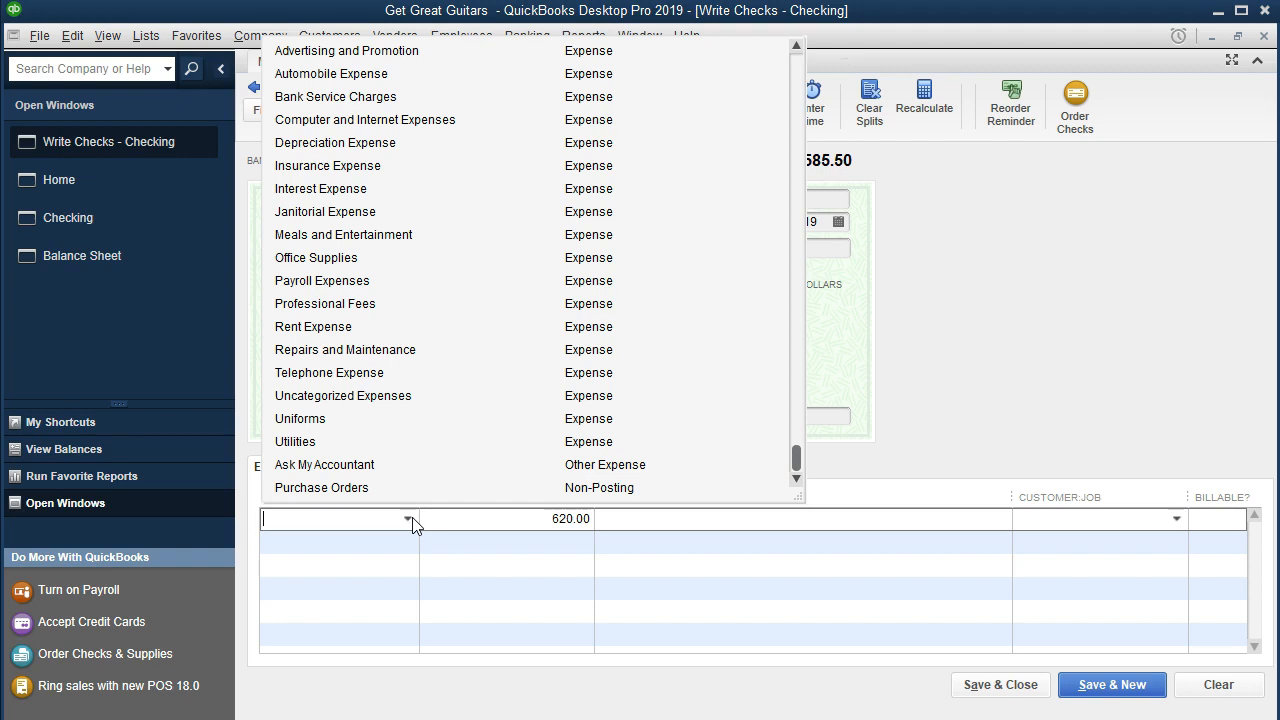
{"action": "type", "text": "utilities"}
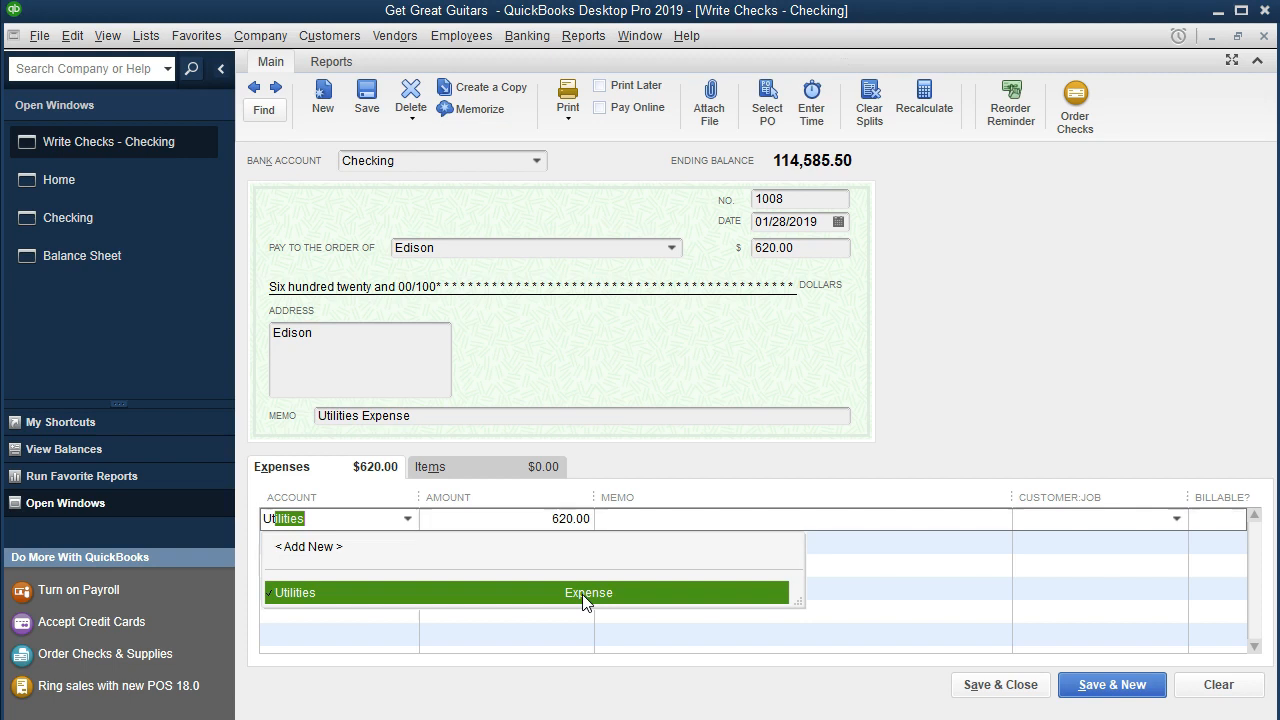
{"action": "left_click", "coordinate": [585, 596]}
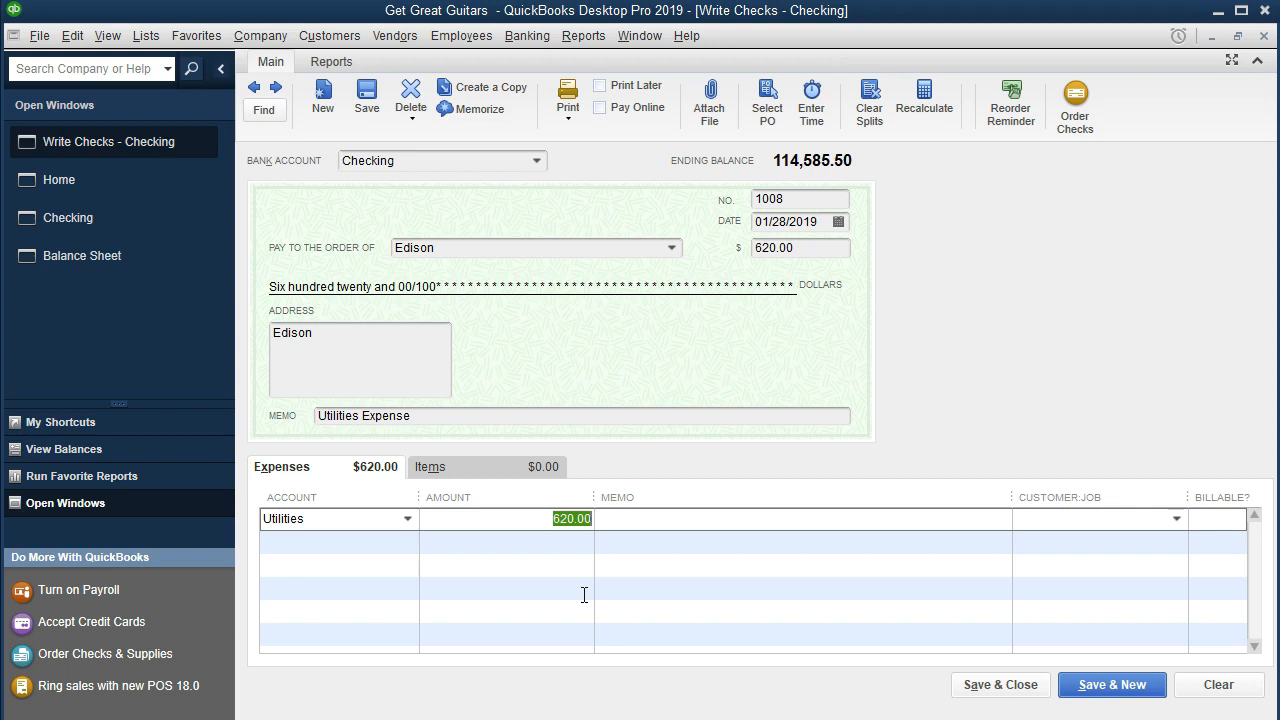
{"action": "left_click", "coordinate": [365, 557]}
{"action": "left_click", "coordinate": [1002, 685]}
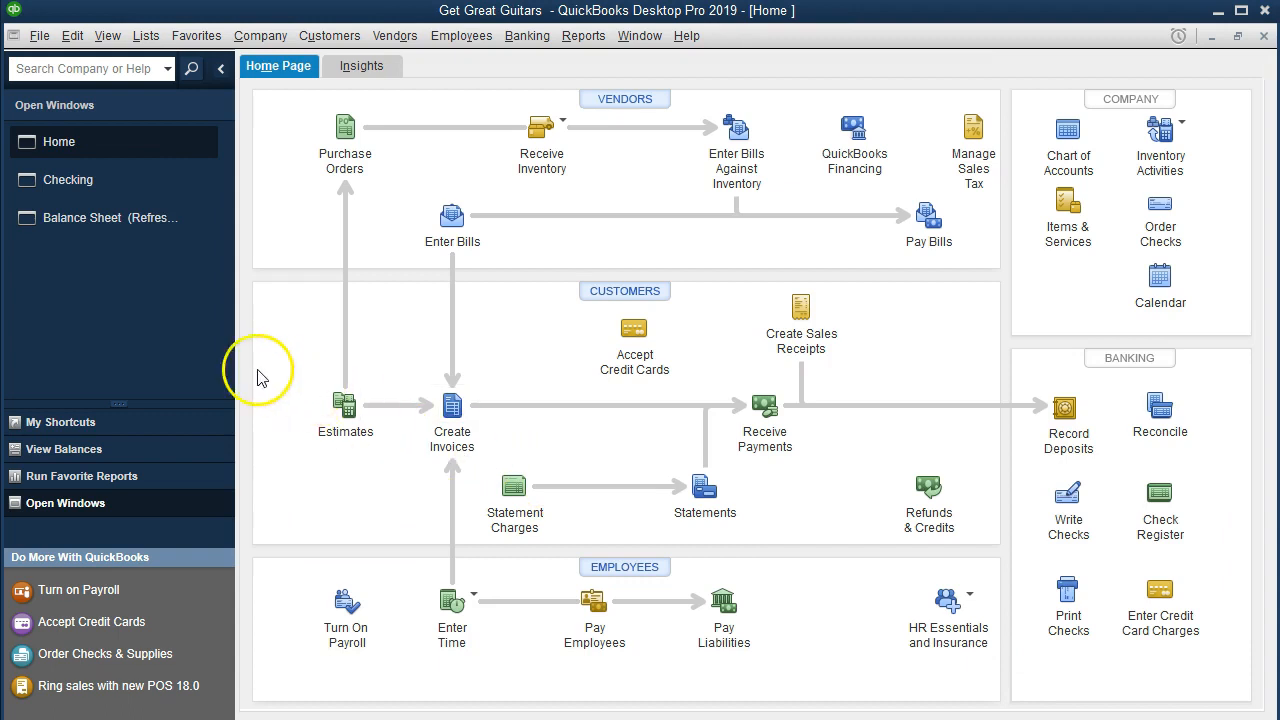
Step: Drill down from the balance sheet's Checking balance to review the Edison check, then return to the balance sheet
{"action": "left_click", "coordinate": [81, 216]}
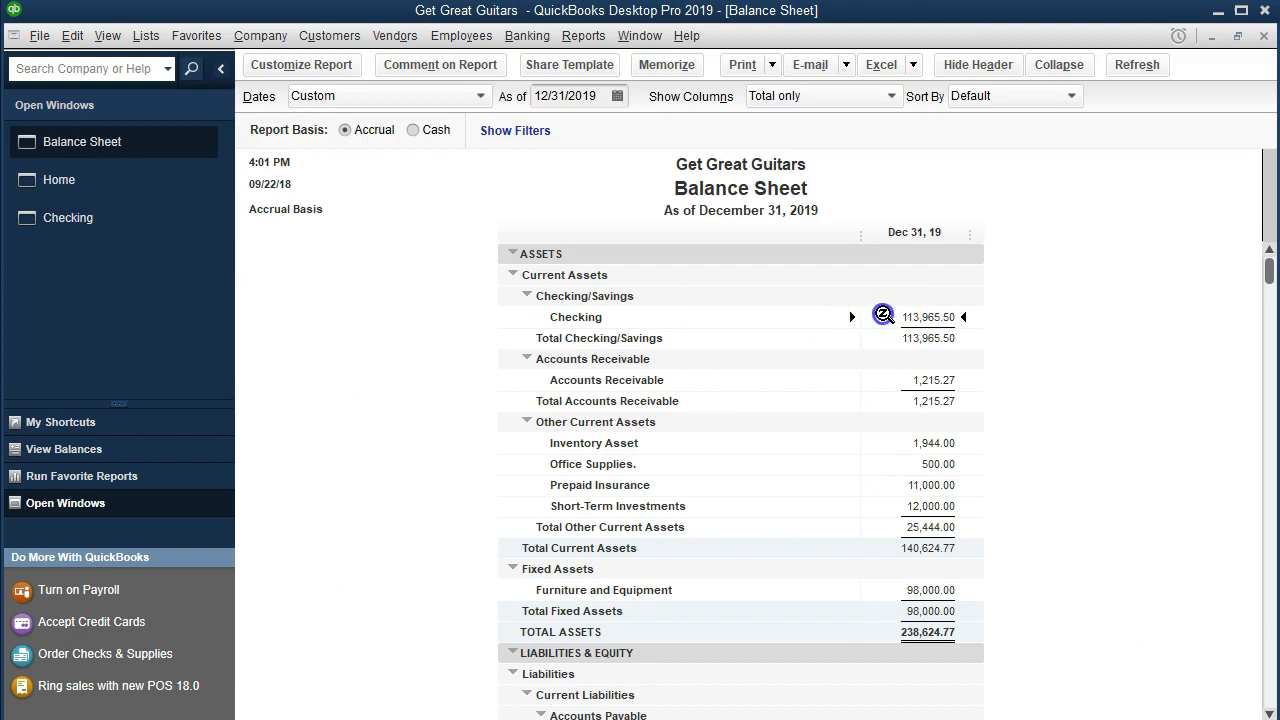
{"action": "double_click", "coordinate": [885, 312]}
{"action": "left_click", "coordinate": [976, 530]}
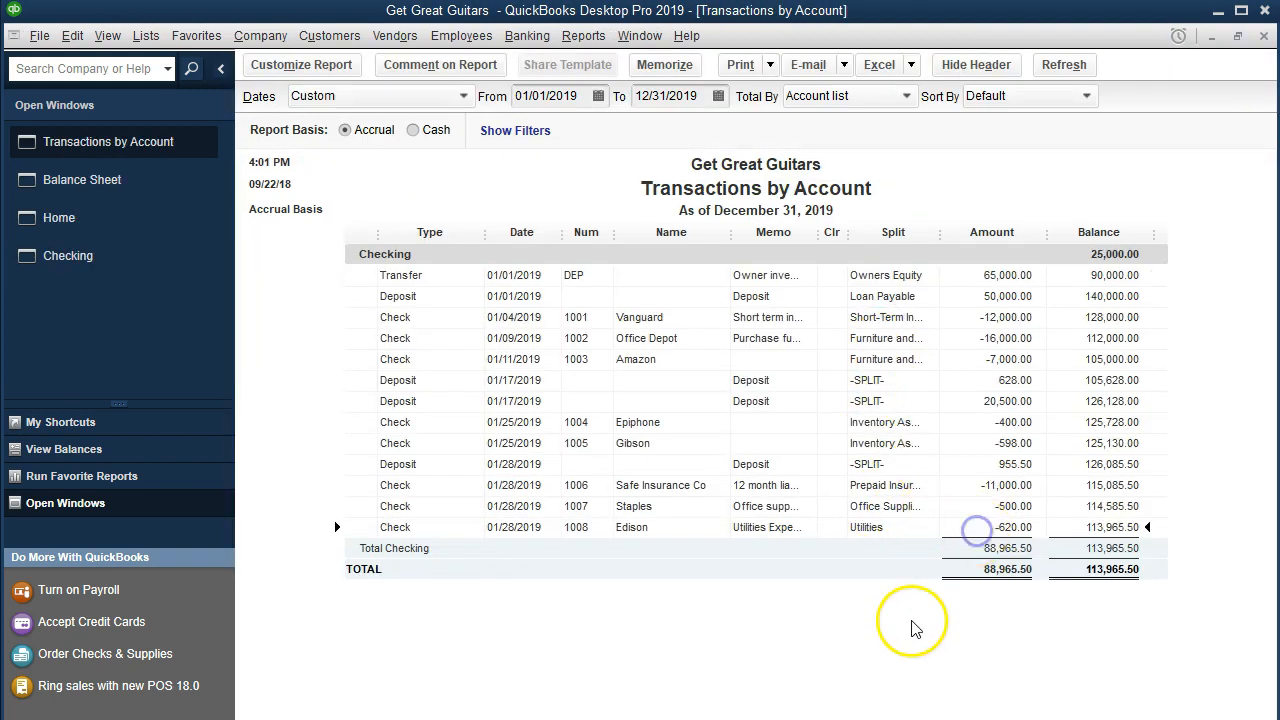
{"action": "double_click", "coordinate": [955, 530]}
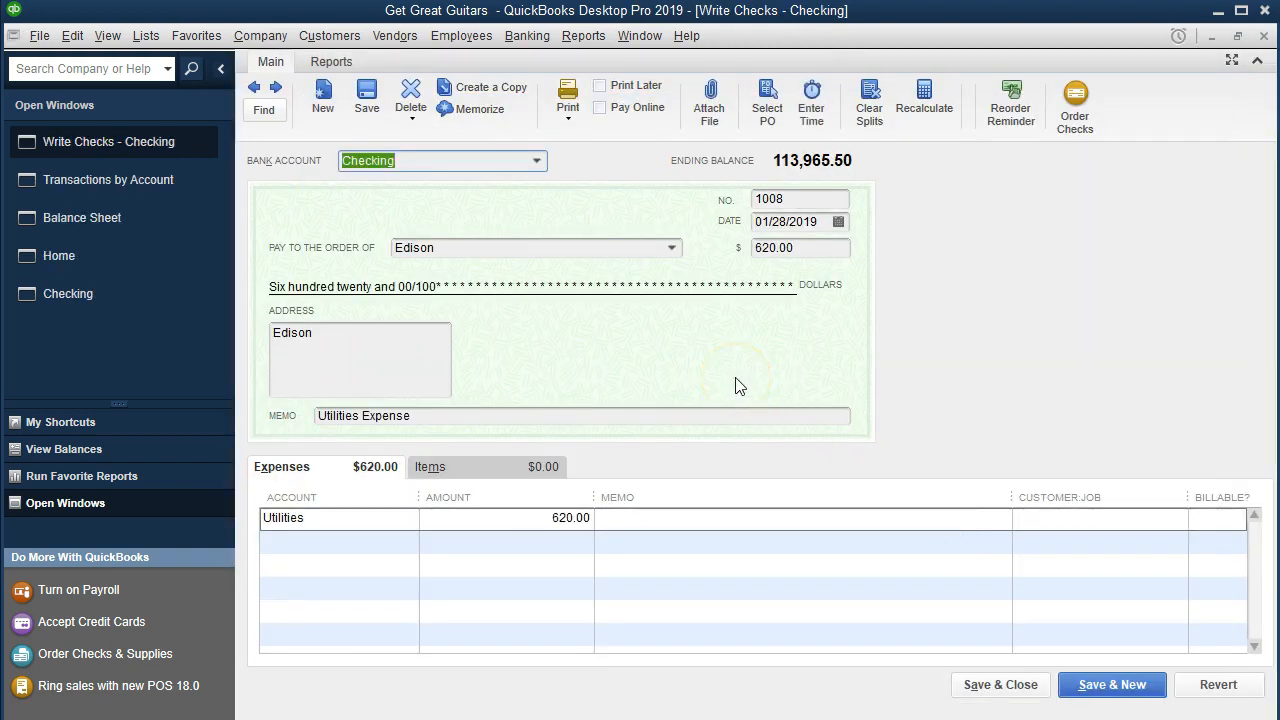
{"action": "left_click", "coordinate": [1264, 36]}
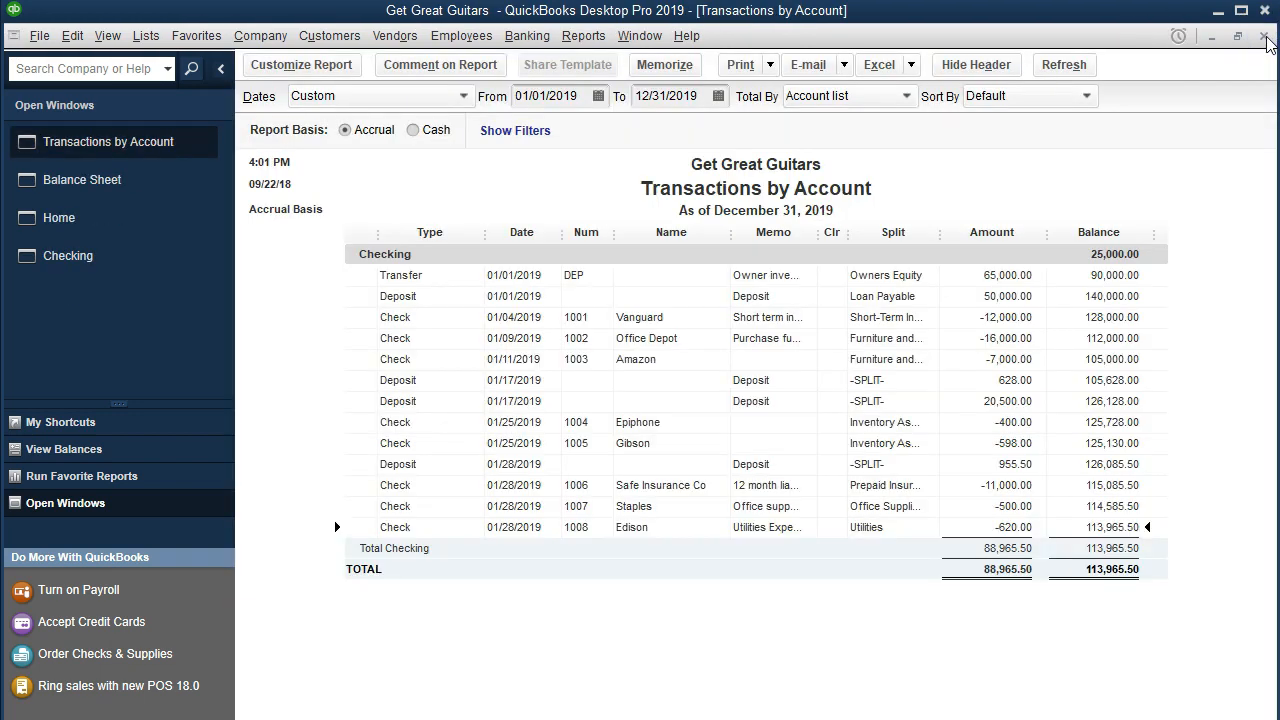
{"action": "left_click", "coordinate": [1265, 38]}
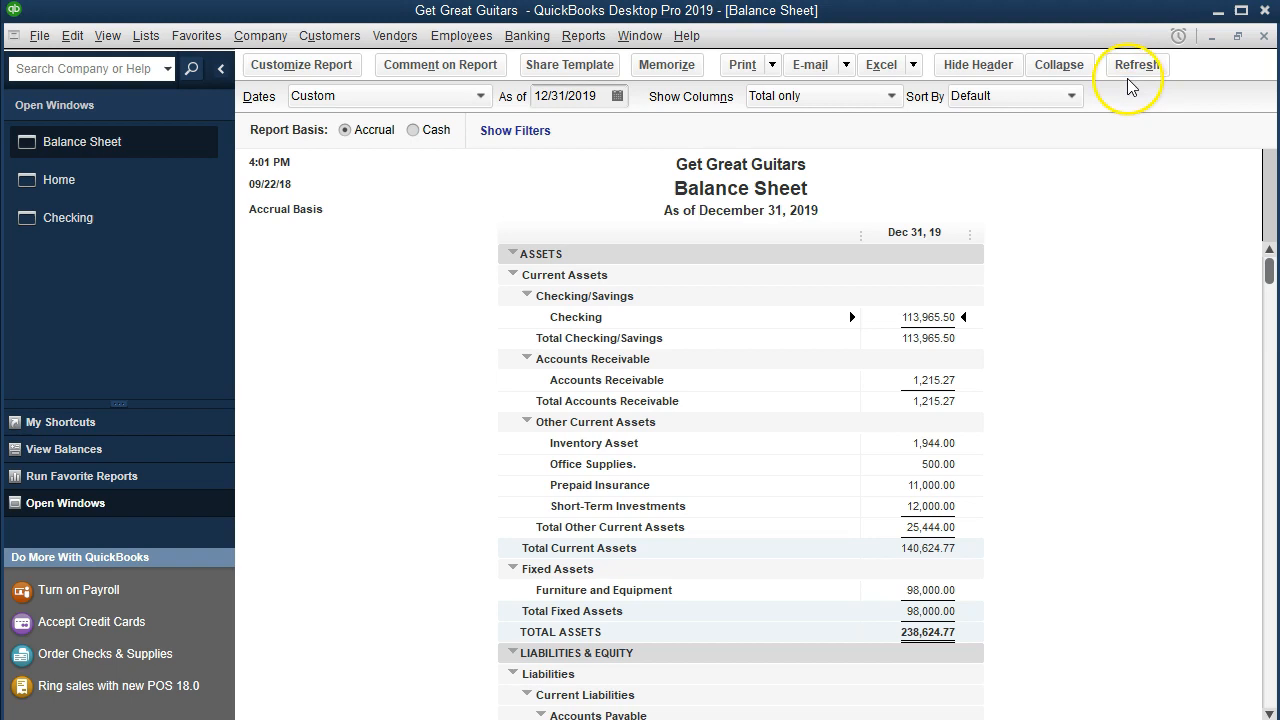
Step: Open the standard Profit & Loss report
{"action": "left_click", "coordinate": [583, 38]}
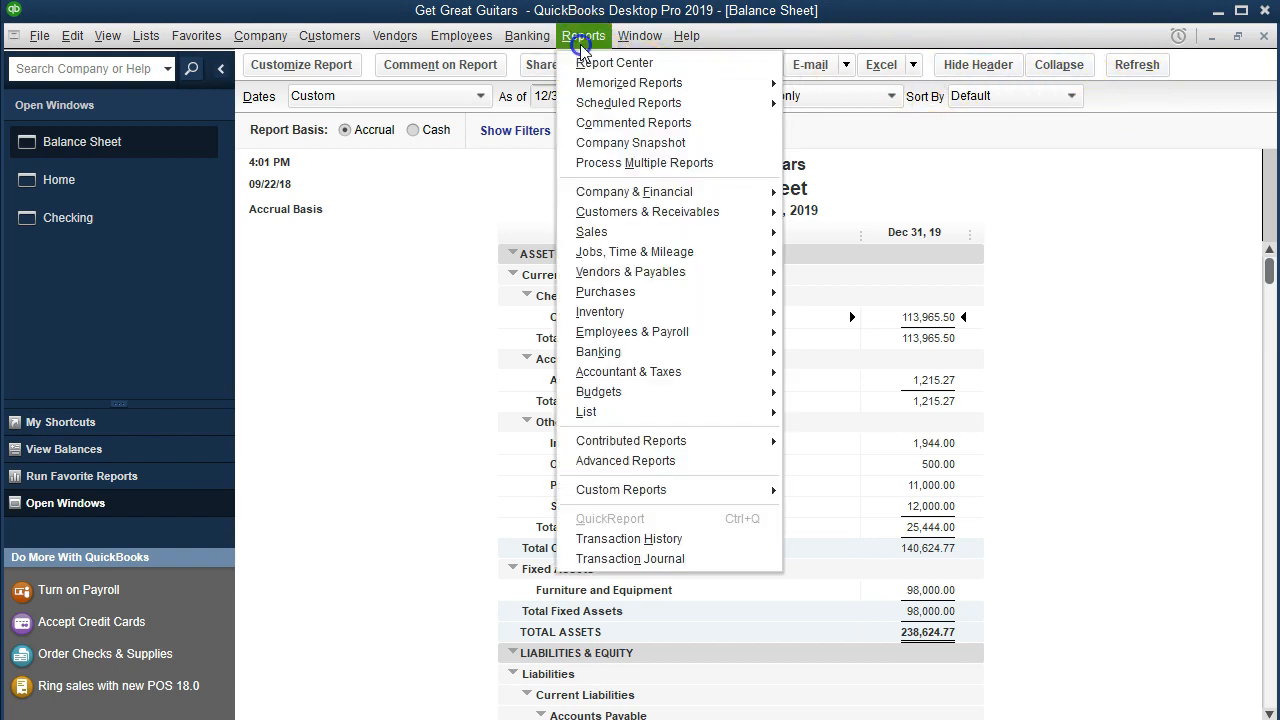
{"action": "mouse_move", "coordinate": [630, 195]}
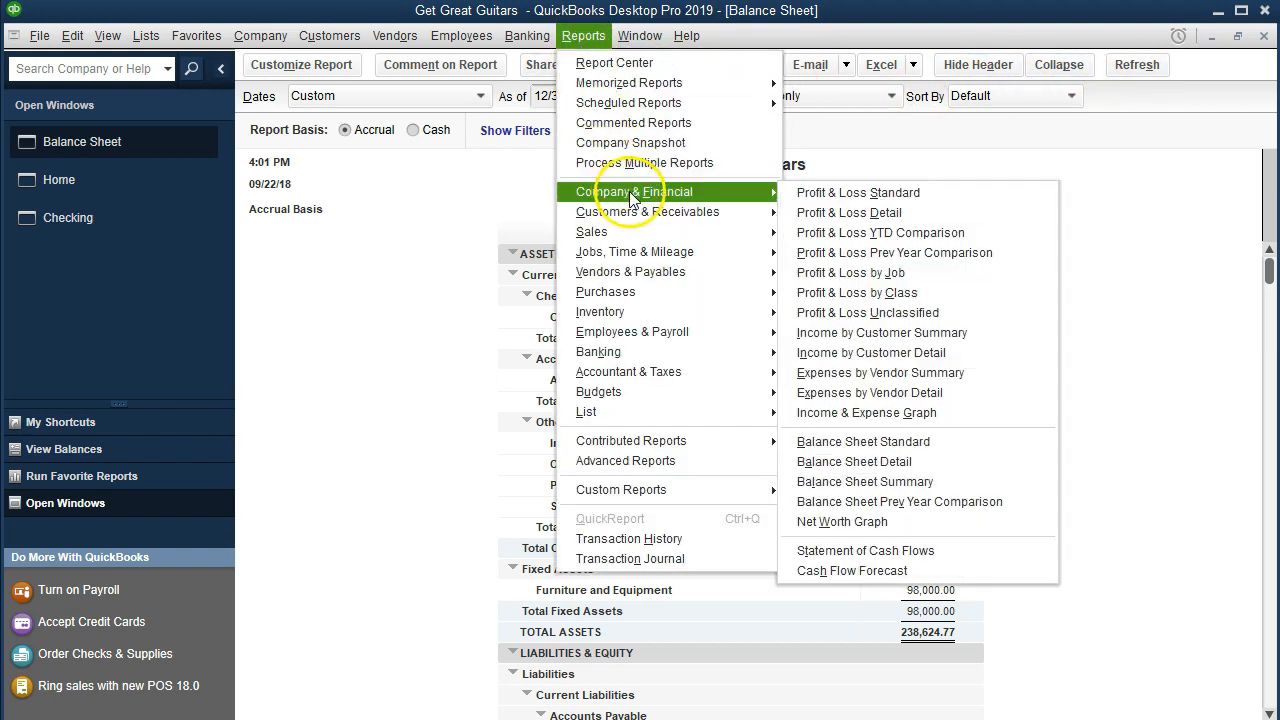
{"action": "left_click", "coordinate": [793, 203]}
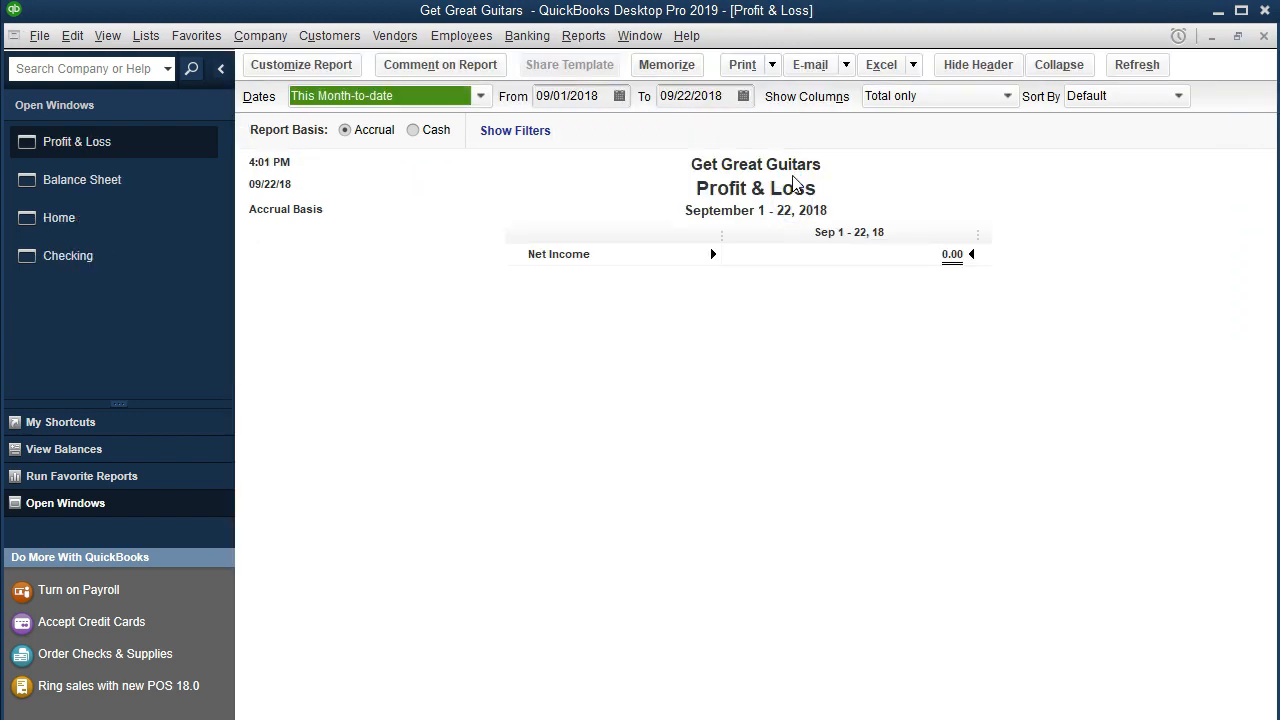
Step: Set the Profit & Loss date range from 01/01/2019 to 12/31/2019
{"action": "key", "text": "Tab"}
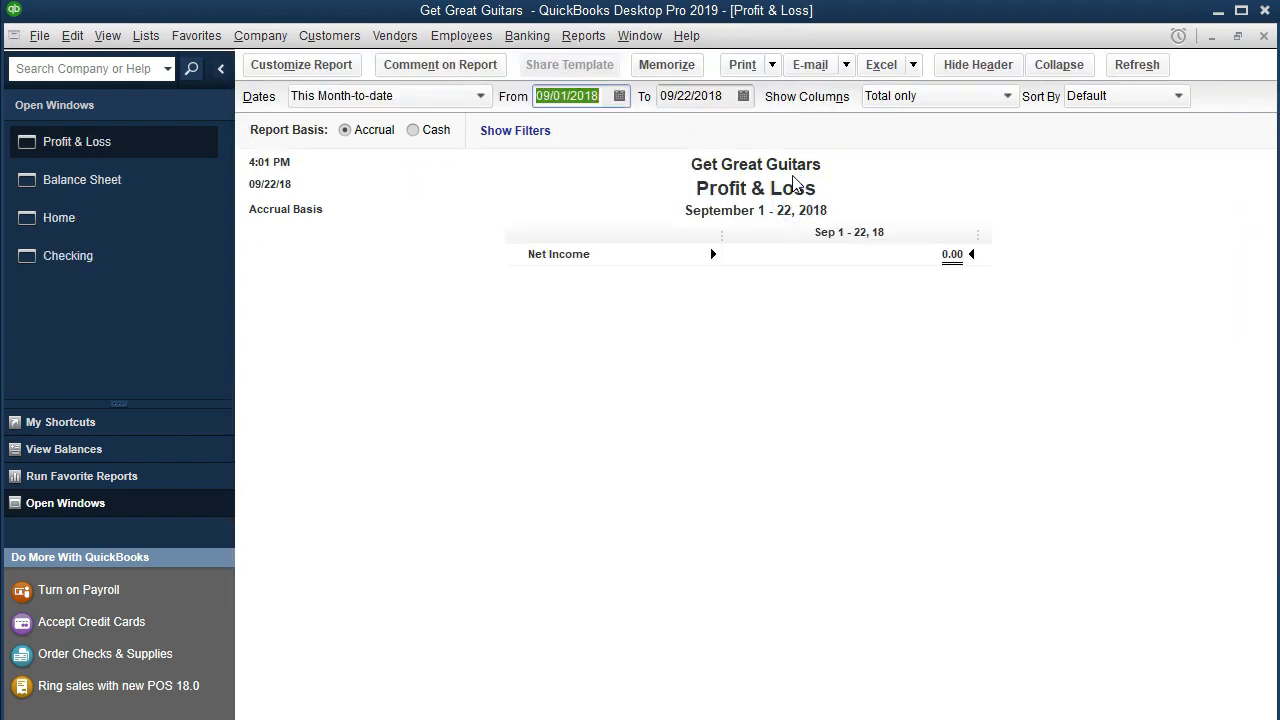
{"action": "type", "text": "10"}
{"action": "key", "text": "BackSpace"}
{"action": "key", "text": "BackSpace"}
{"action": "type", "text": "010119"}
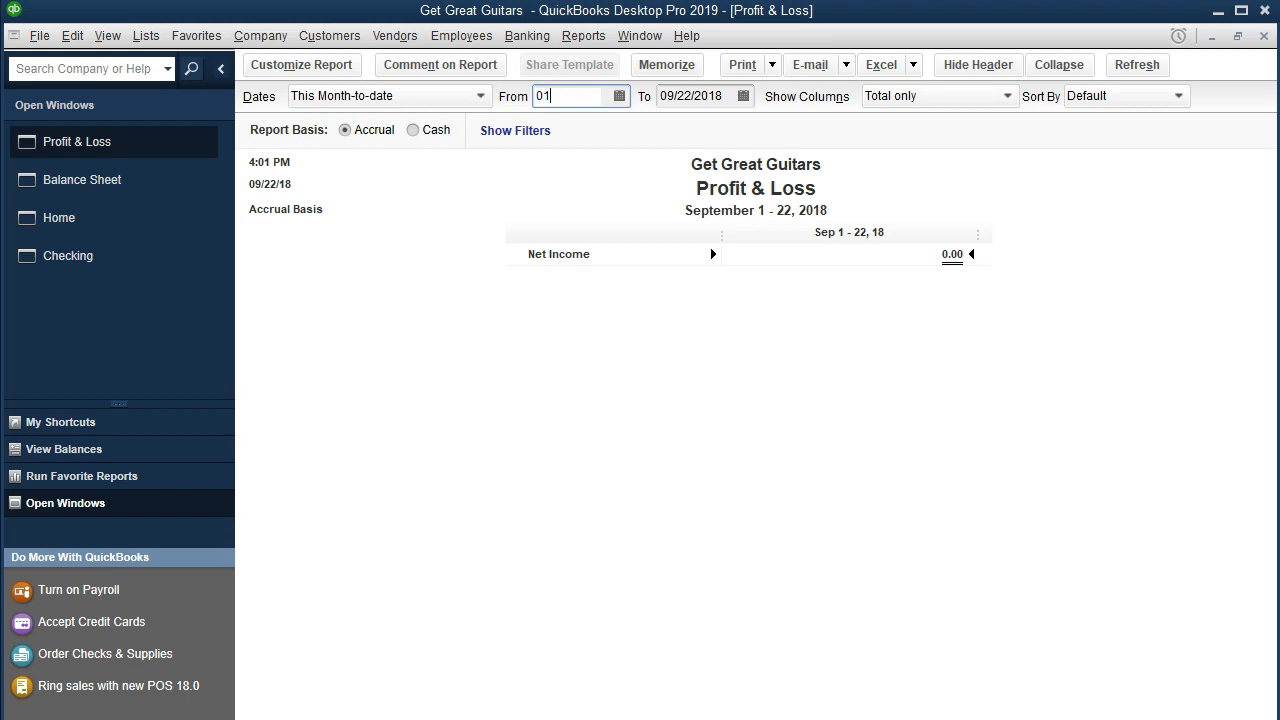
{"action": "key", "text": "Tab"}
{"action": "type", "text": "11"}
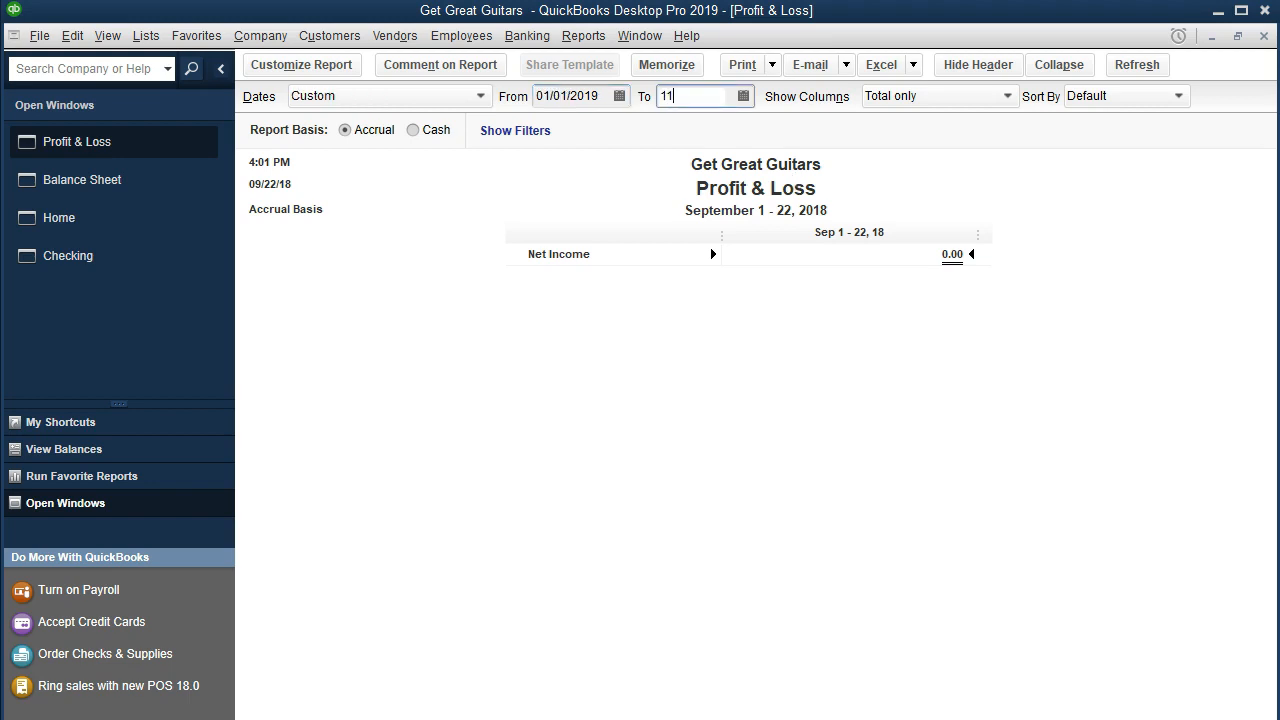
{"action": "key", "text": "BackSpace"}
{"action": "type", "text": "23119"}
{"action": "key", "text": "Tab"}
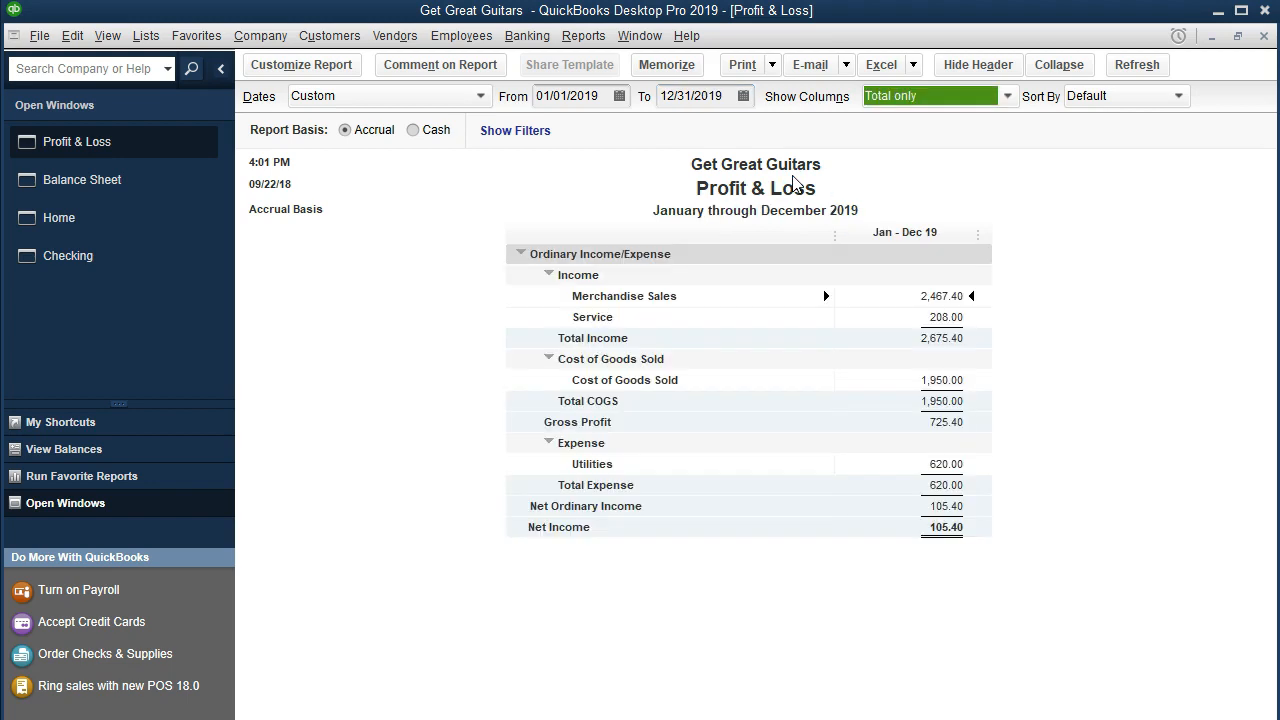
Step: Drill down from the Utilities expense line to review the Edison check, then close the check and the detail report
{"action": "left_click", "coordinate": [924, 466]}
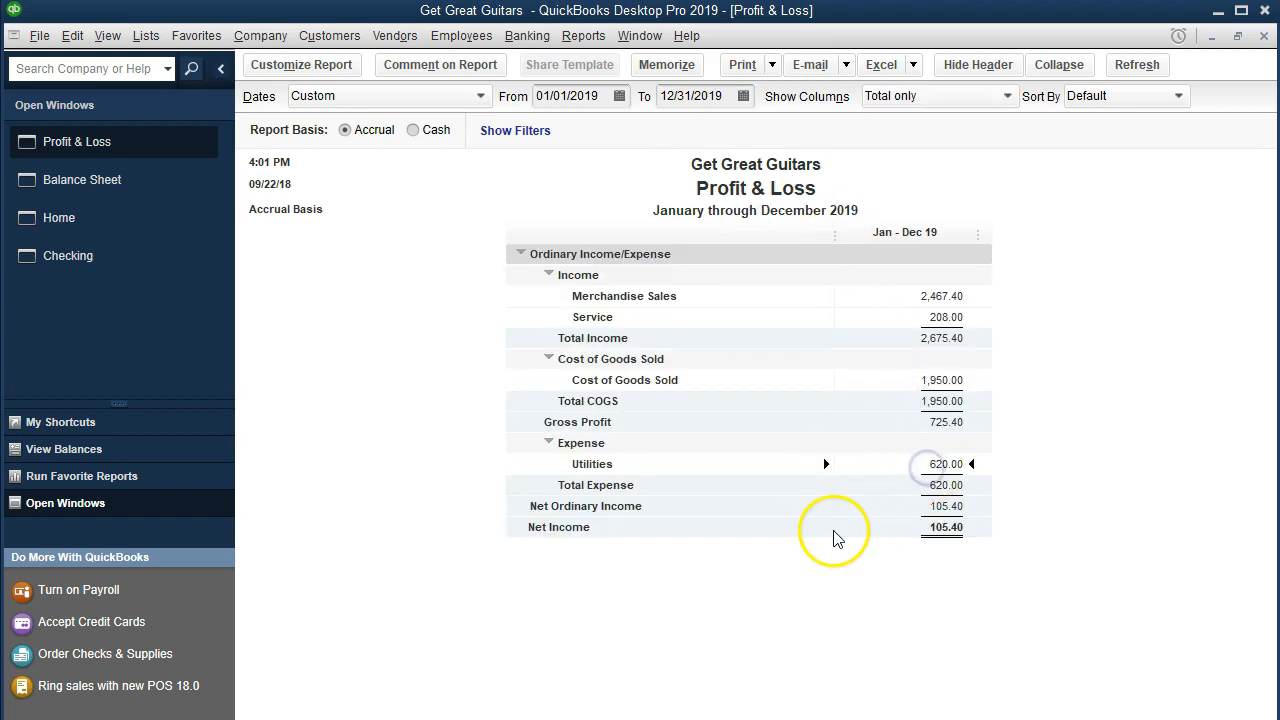
{"action": "left_click", "coordinate": [950, 527]}
{"action": "double_click", "coordinate": [950, 464]}
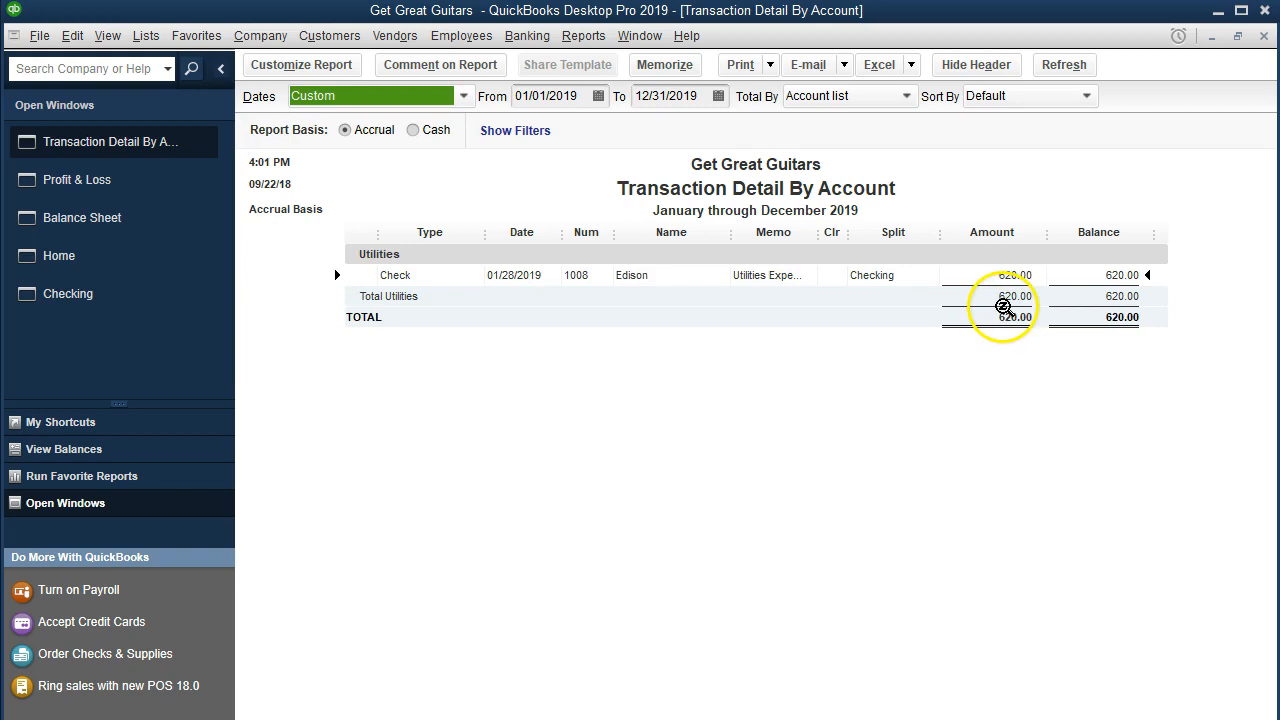
{"action": "double_click", "coordinate": [1007, 274]}
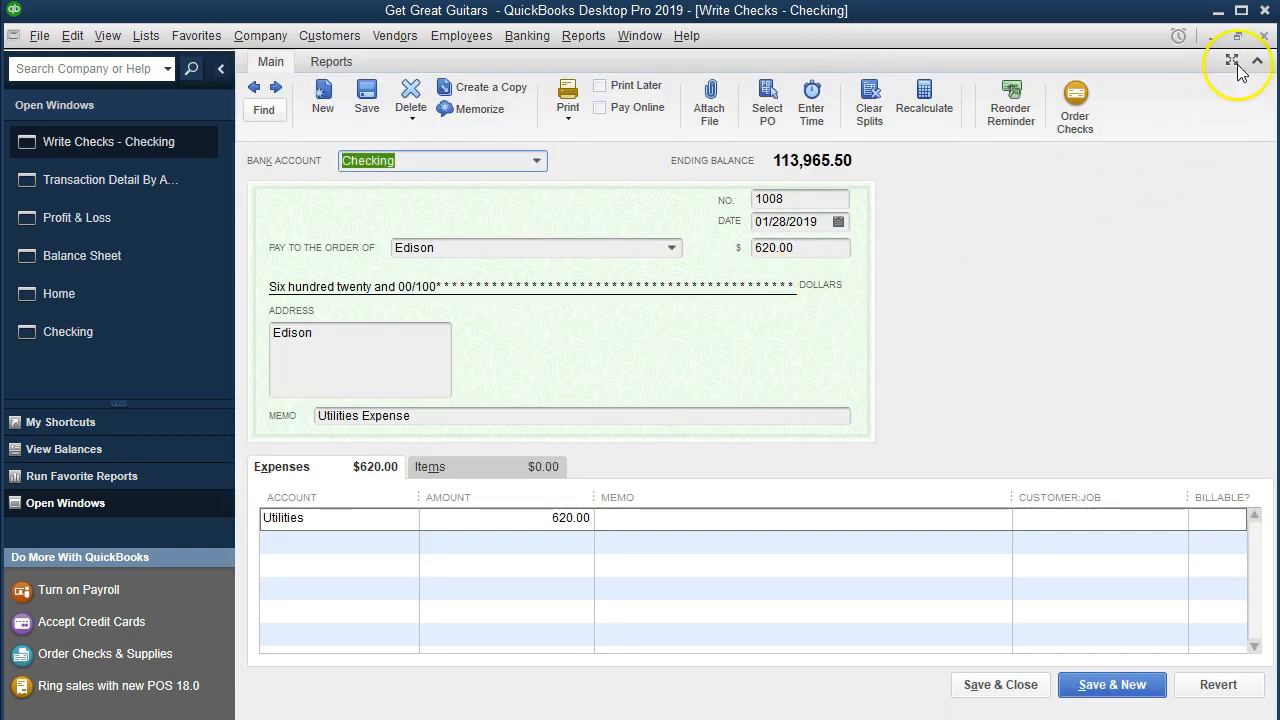
{"action": "left_click", "coordinate": [1263, 36]}
{"action": "left_click", "coordinate": [1263, 36]}
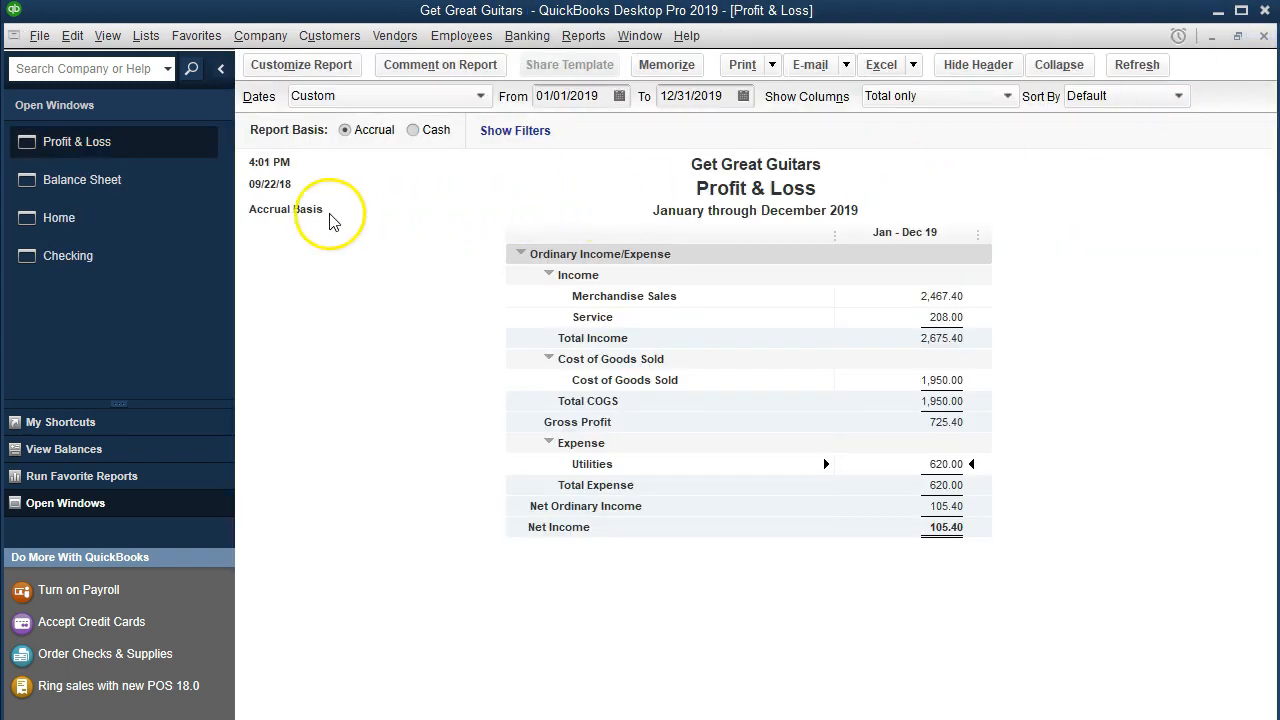
Step: Open the Edison check from the Checking register to review it, then close it
{"action": "left_click", "coordinate": [110, 257]}
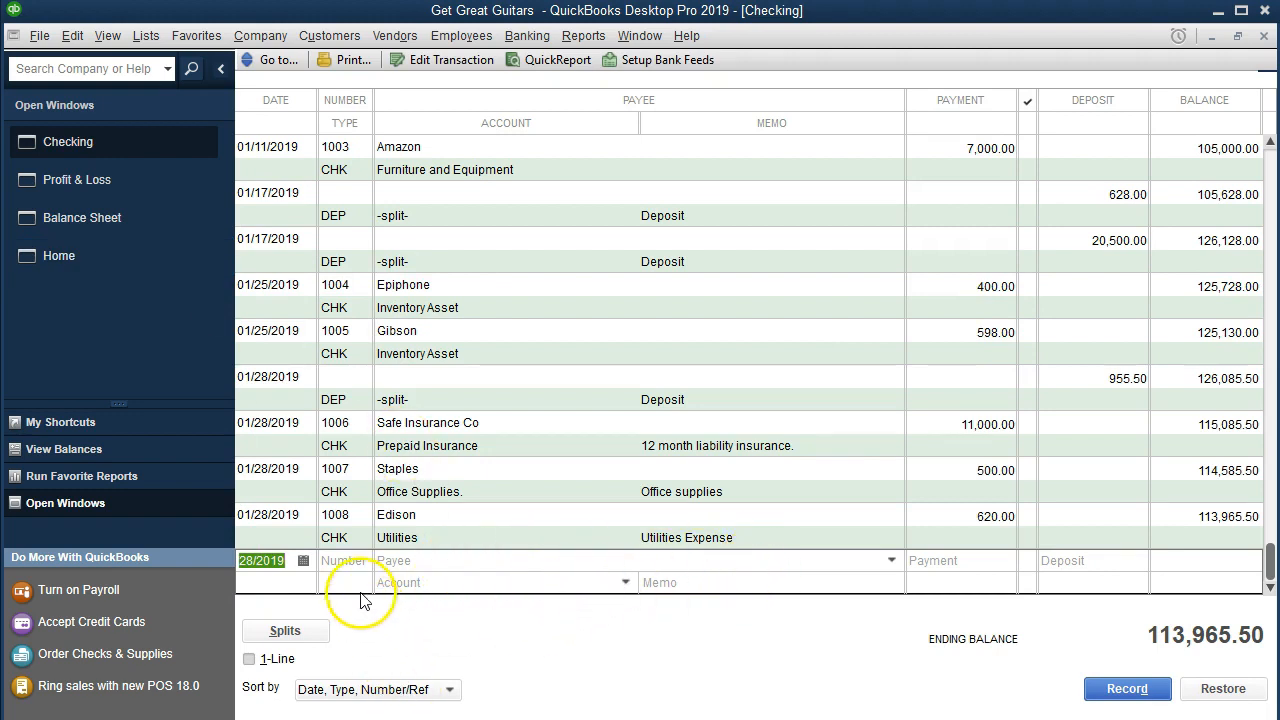
{"action": "double_click", "coordinate": [338, 540]}
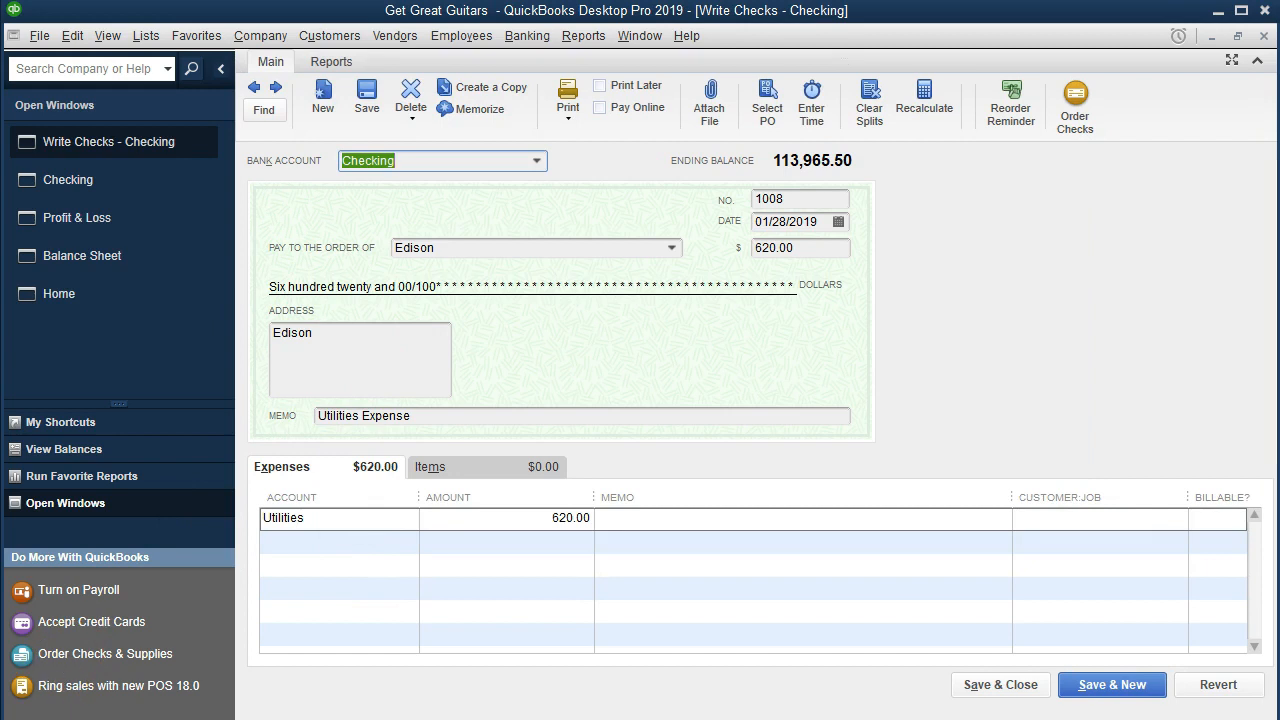
{"action": "left_click", "coordinate": [1263, 36]}
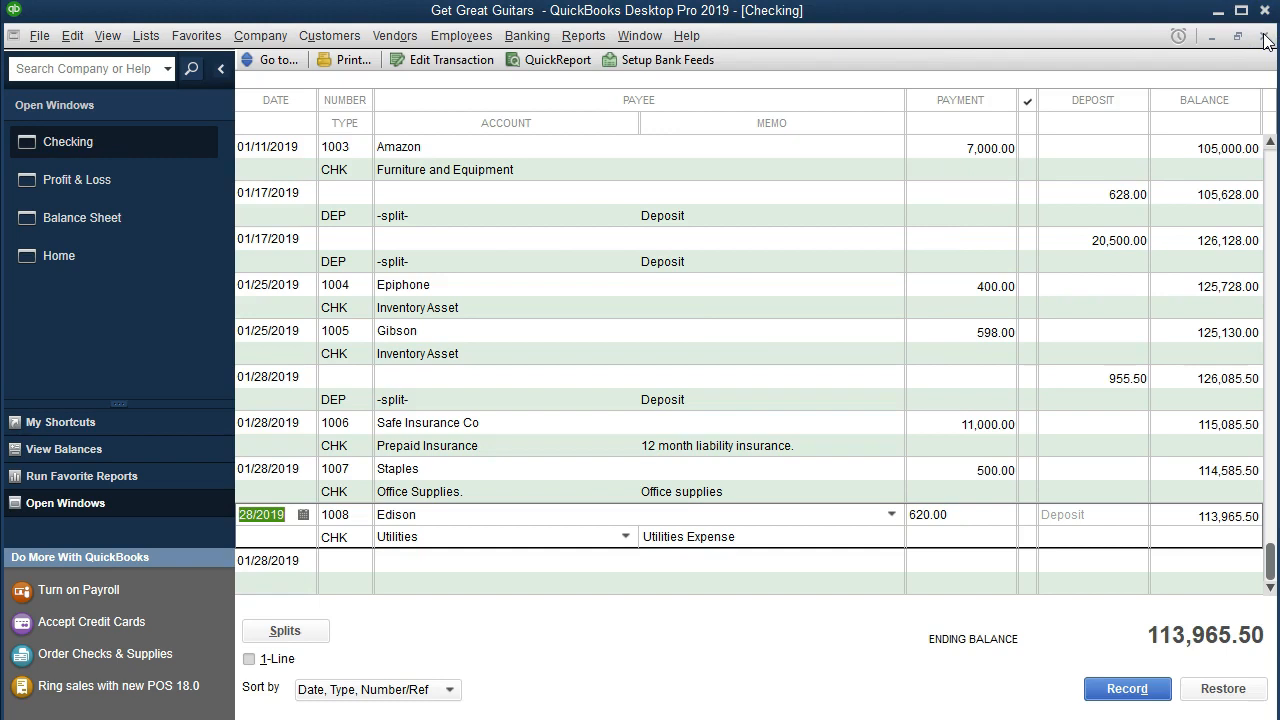
Step: Start a new check from the Home page and quick-add Verizon to the name list as a Vendor payee
{"action": "left_click", "coordinate": [123, 245]}
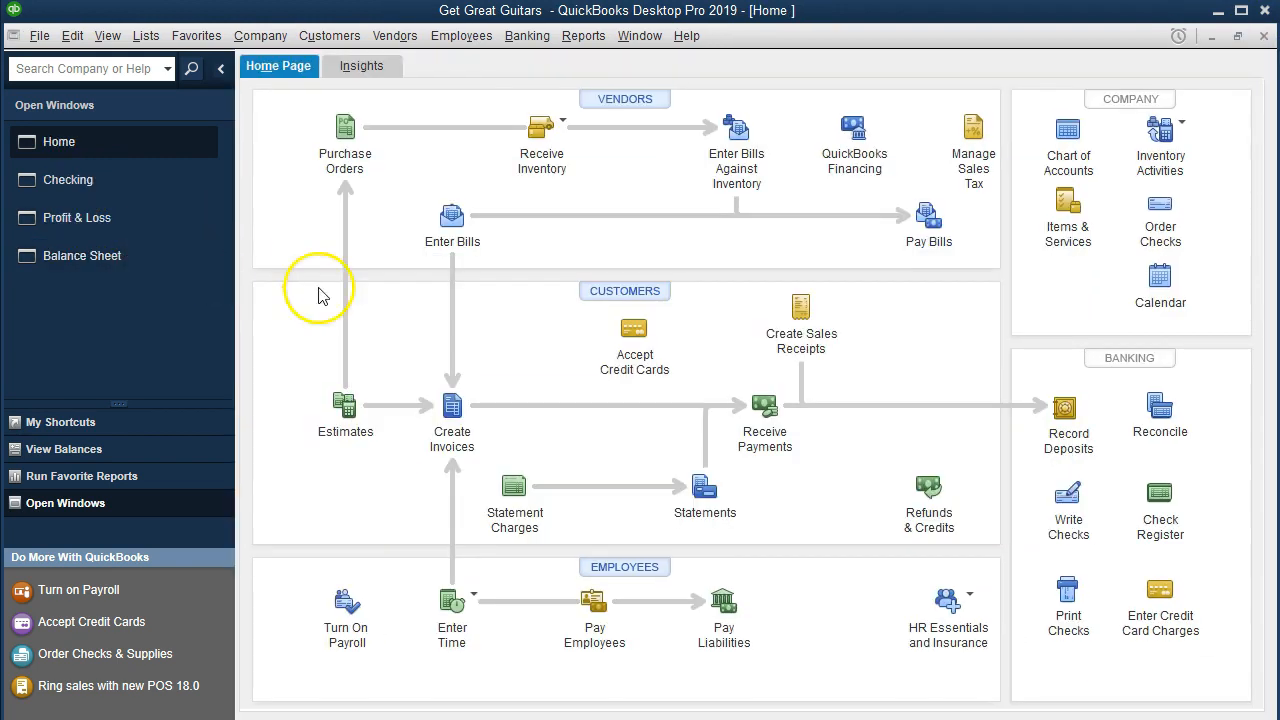
{"action": "left_click", "coordinate": [1068, 512]}
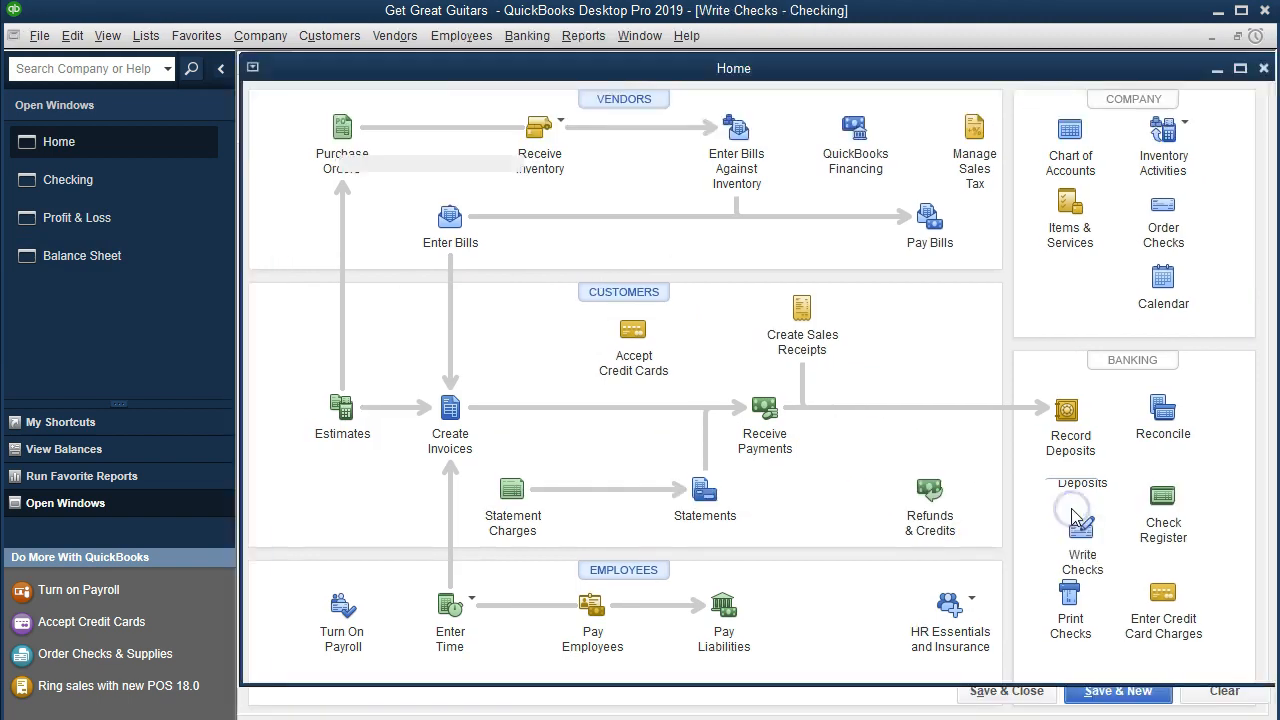
{"action": "key", "text": "Tab"}
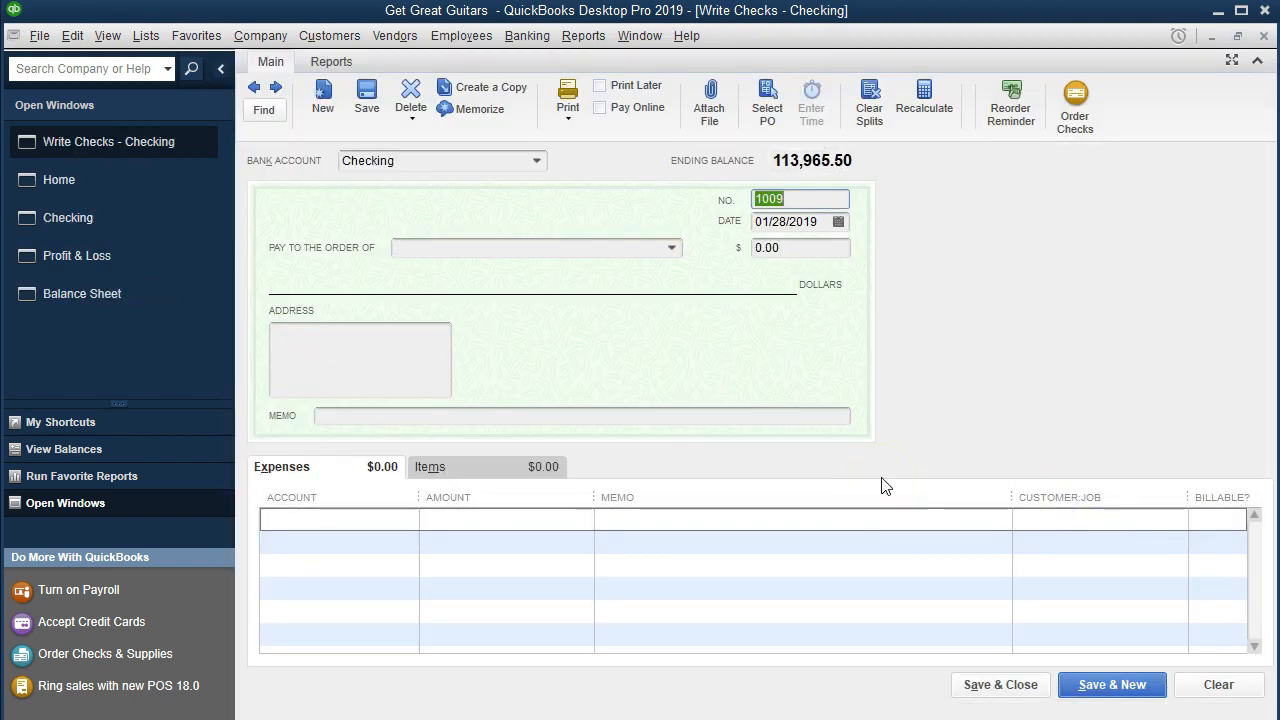
{"action": "key", "text": "Tab"}
{"action": "key", "text": "Tab"}
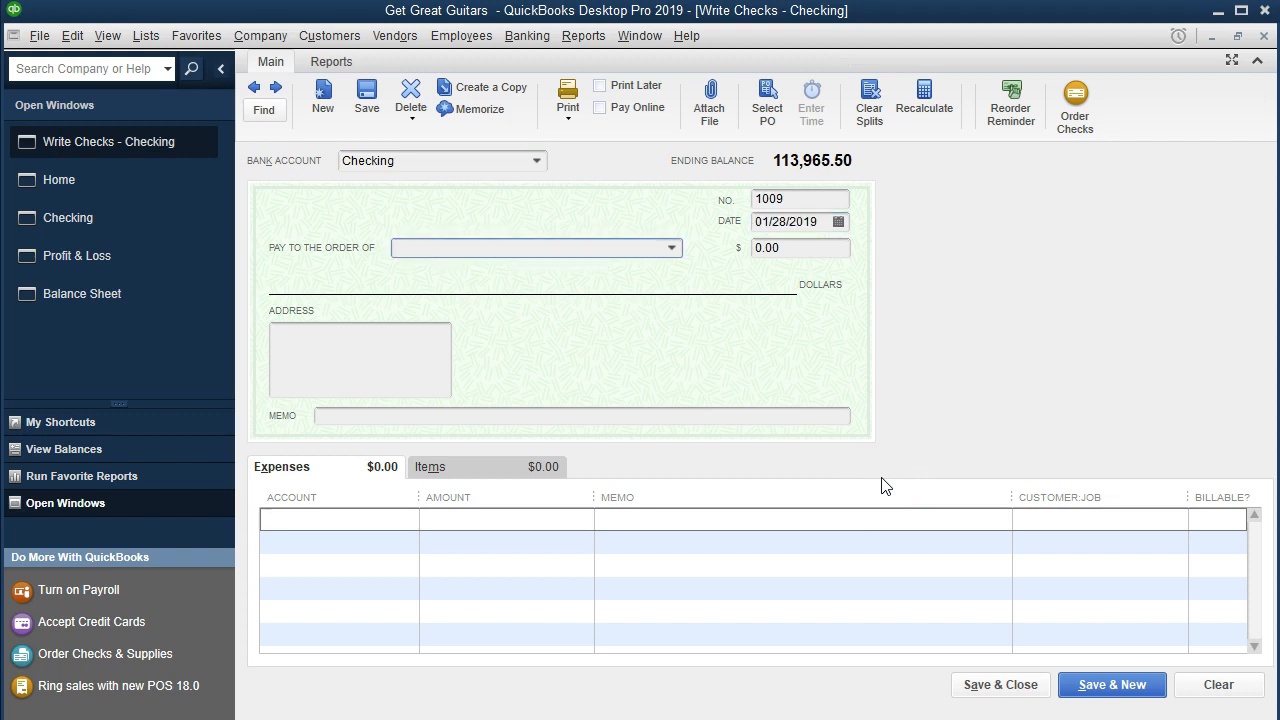
{"action": "type", "text": "Verizon"}
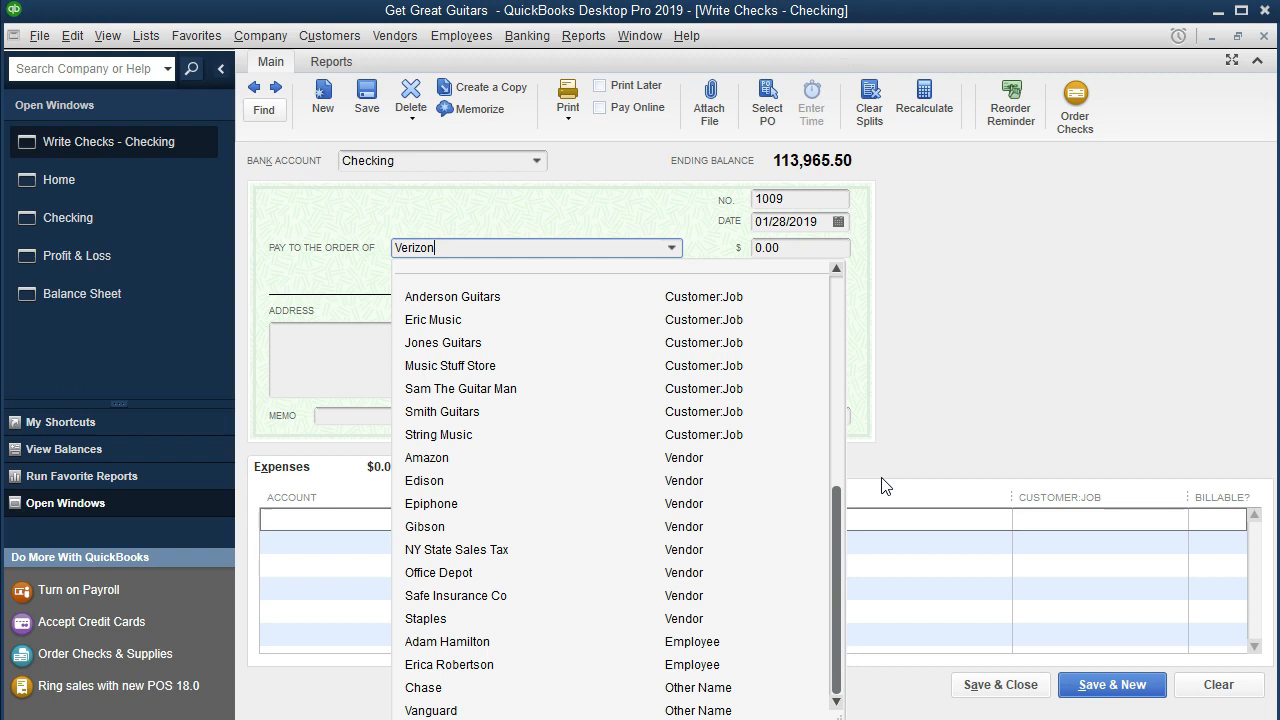
{"action": "key", "text": "Tab"}
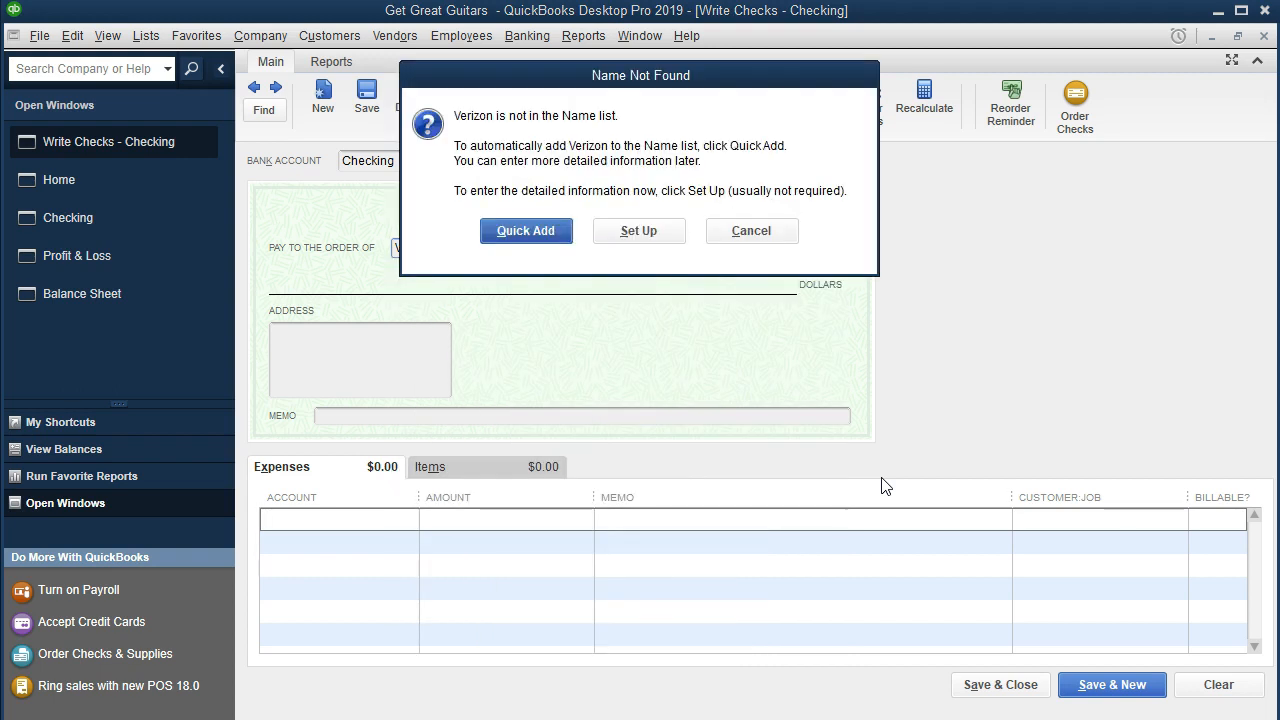
{"action": "left_click_drag", "start_coordinate": [661, 85], "coordinate": [730, 340]}
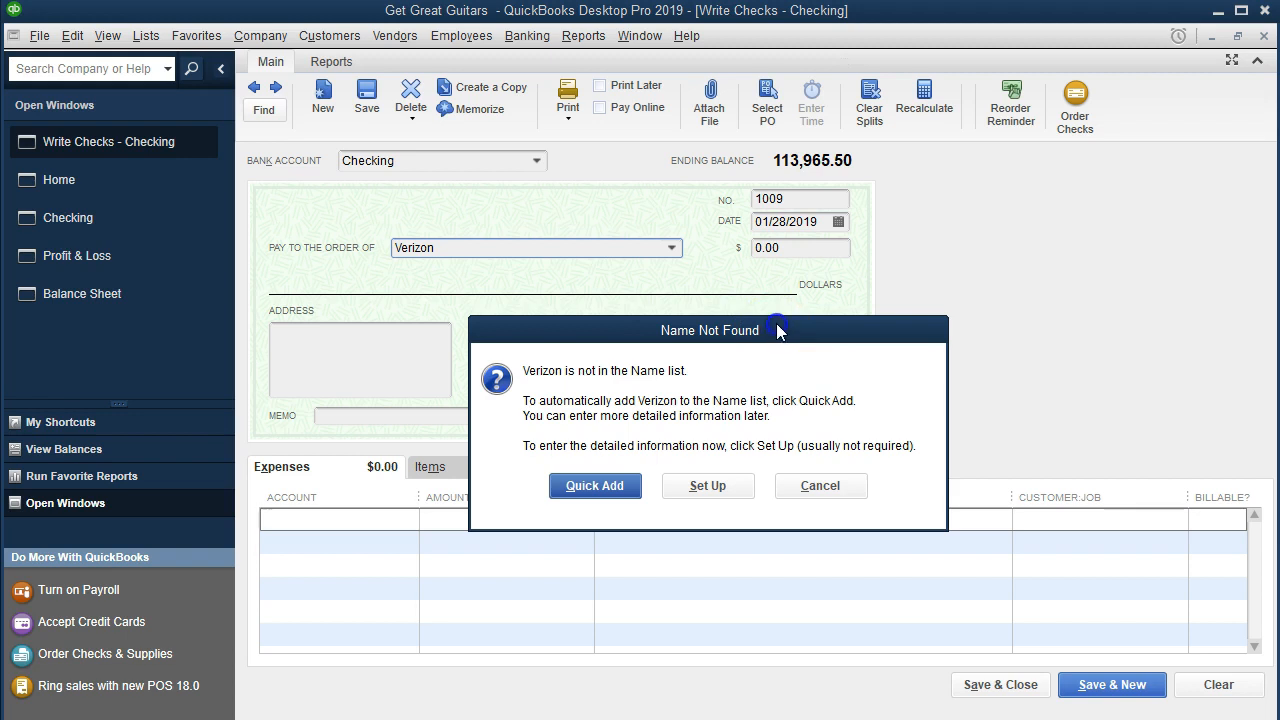
{"action": "left_click_drag", "start_coordinate": [774, 330], "coordinate": [781, 312]}
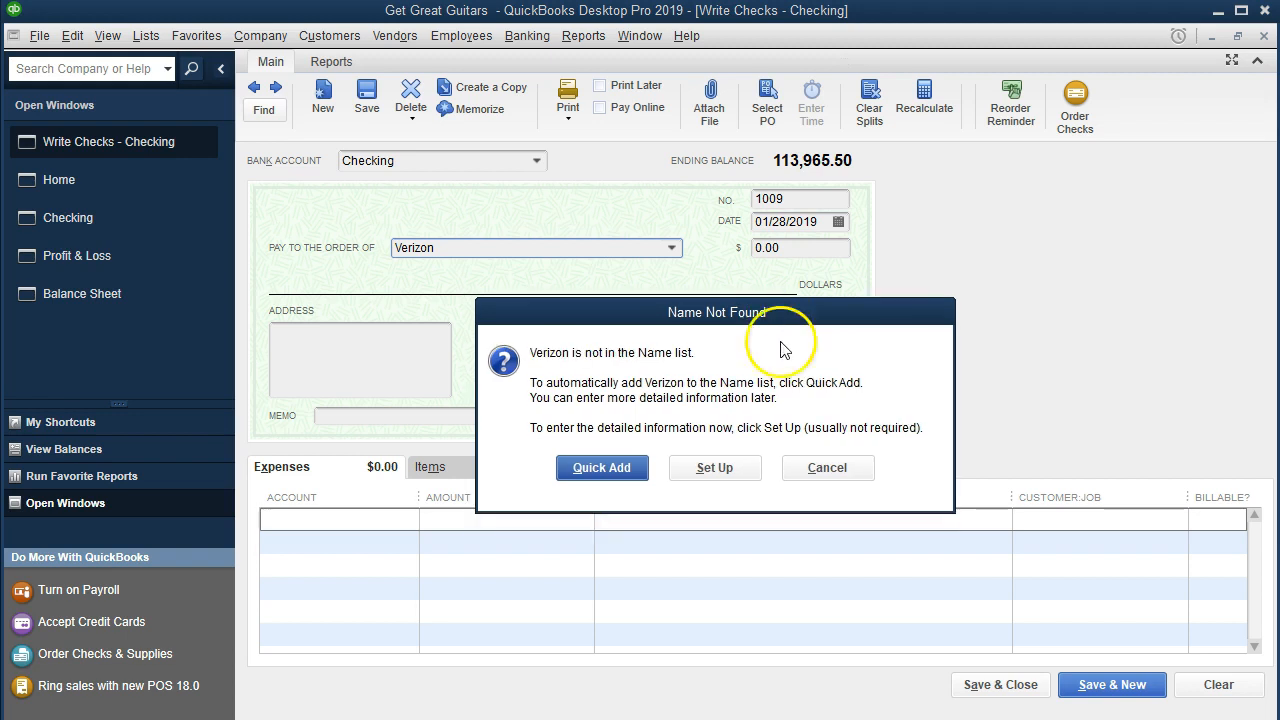
{"action": "left_click", "coordinate": [612, 476]}
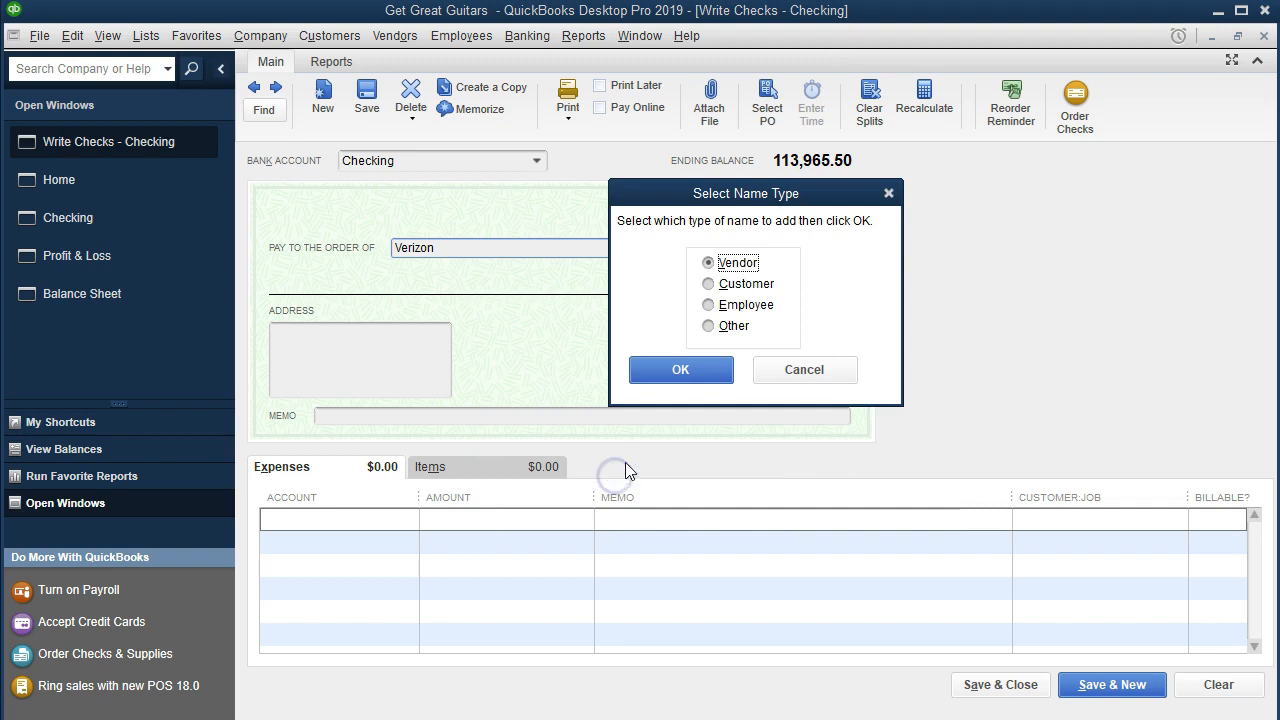
{"action": "left_click", "coordinate": [681, 370]}
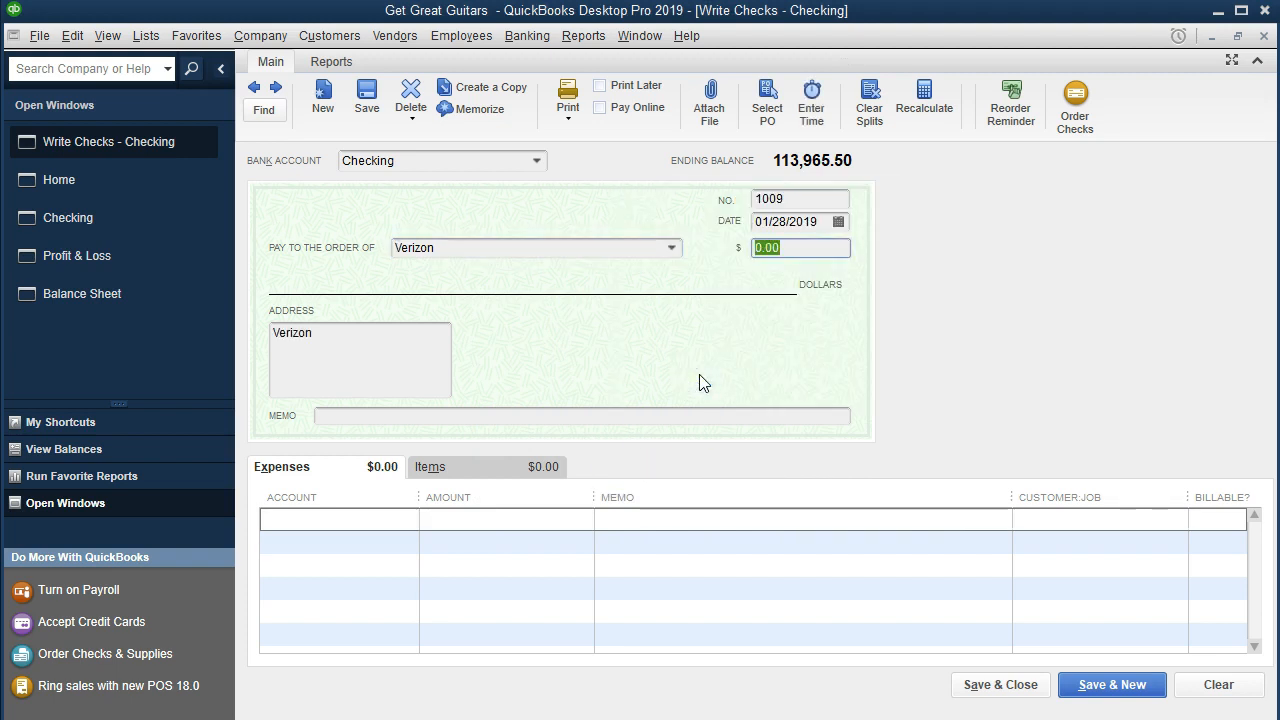
Step: Set the Verizon check amount to 360
{"action": "type", "text": "360"}
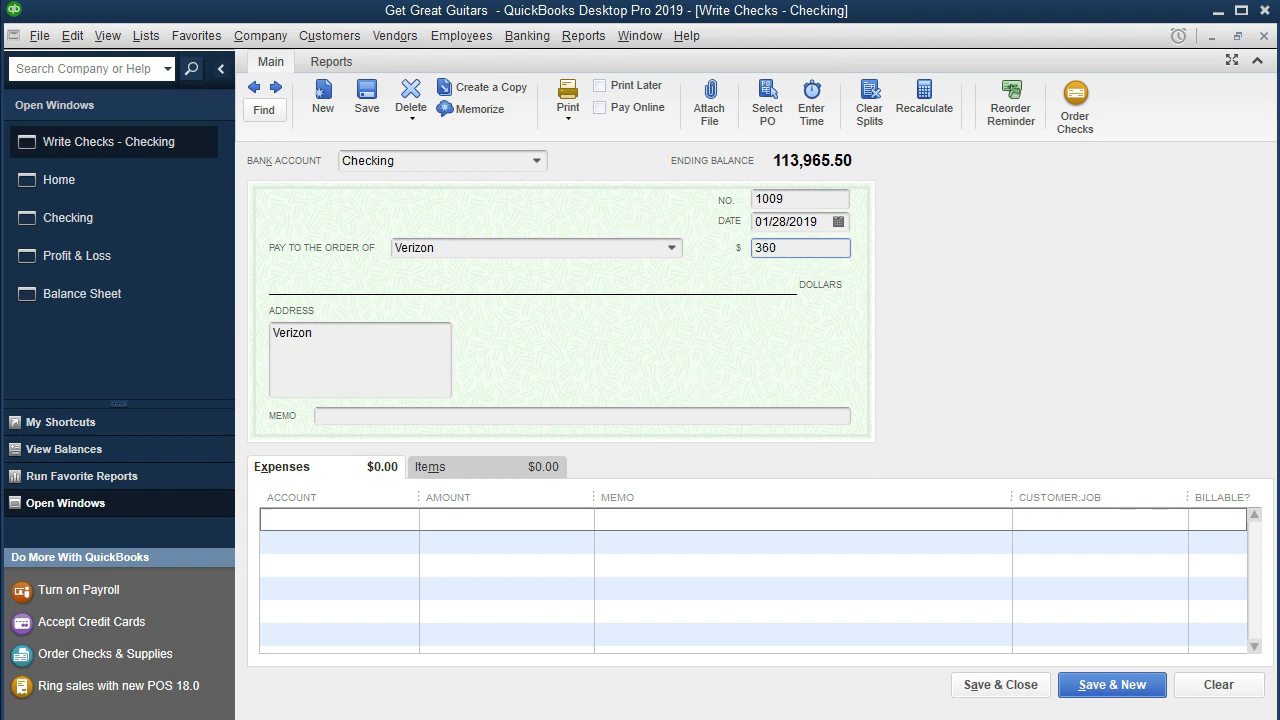
{"action": "key", "text": "Tab"}
{"action": "key", "text": "Tab"}
{"action": "key", "text": "Tab"}
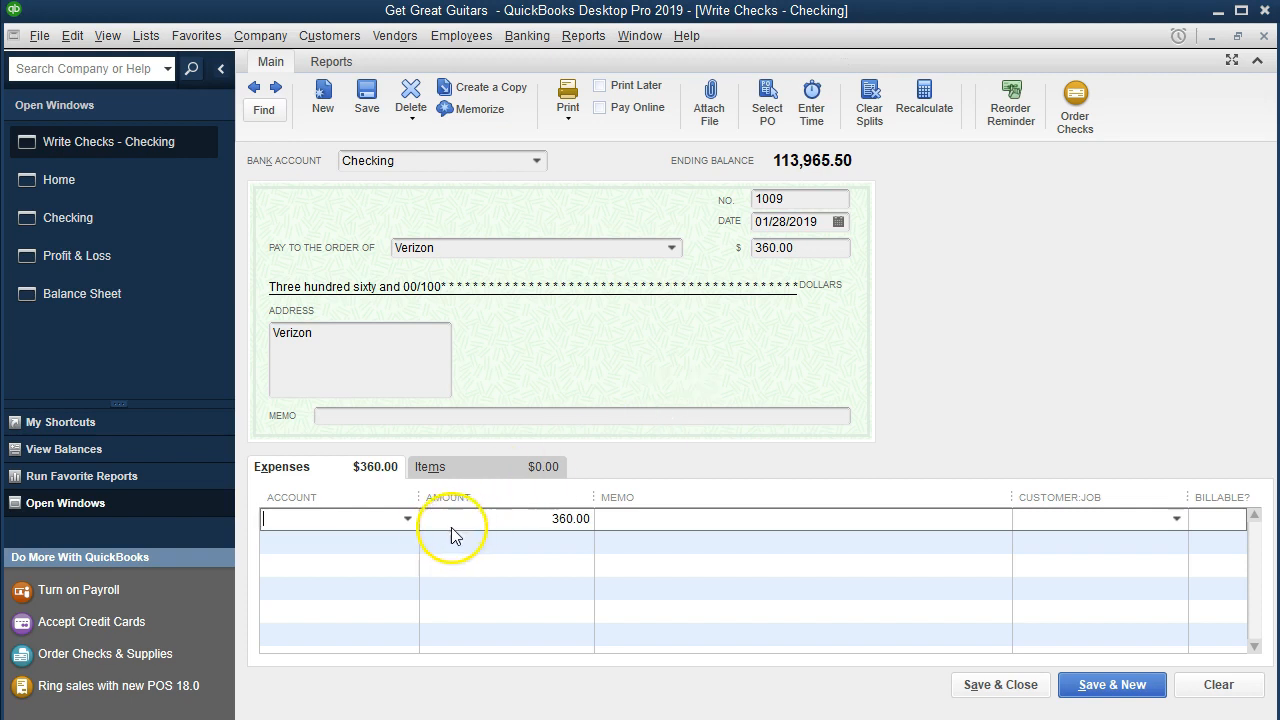
Step: Assign the expense line to Telephone Expense, then save and close the Verizon check
{"action": "left_click", "coordinate": [407, 518]}
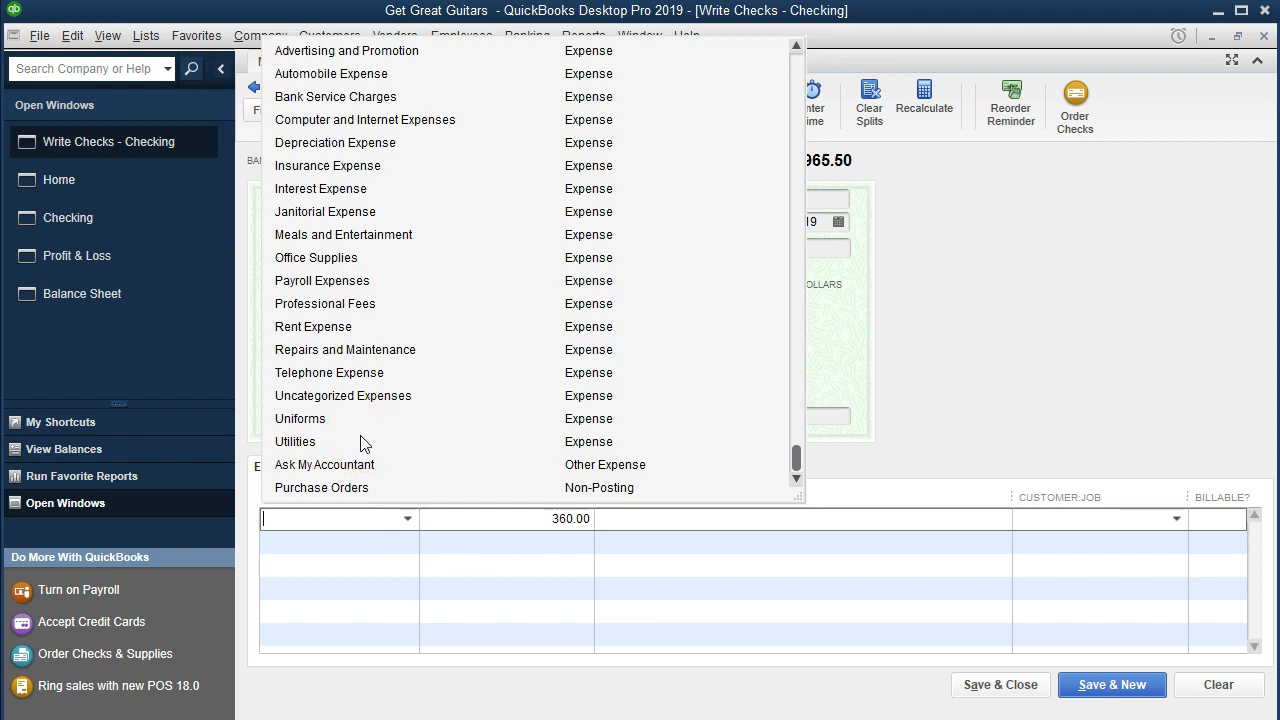
{"action": "type", "text": "Telephone Expense"}
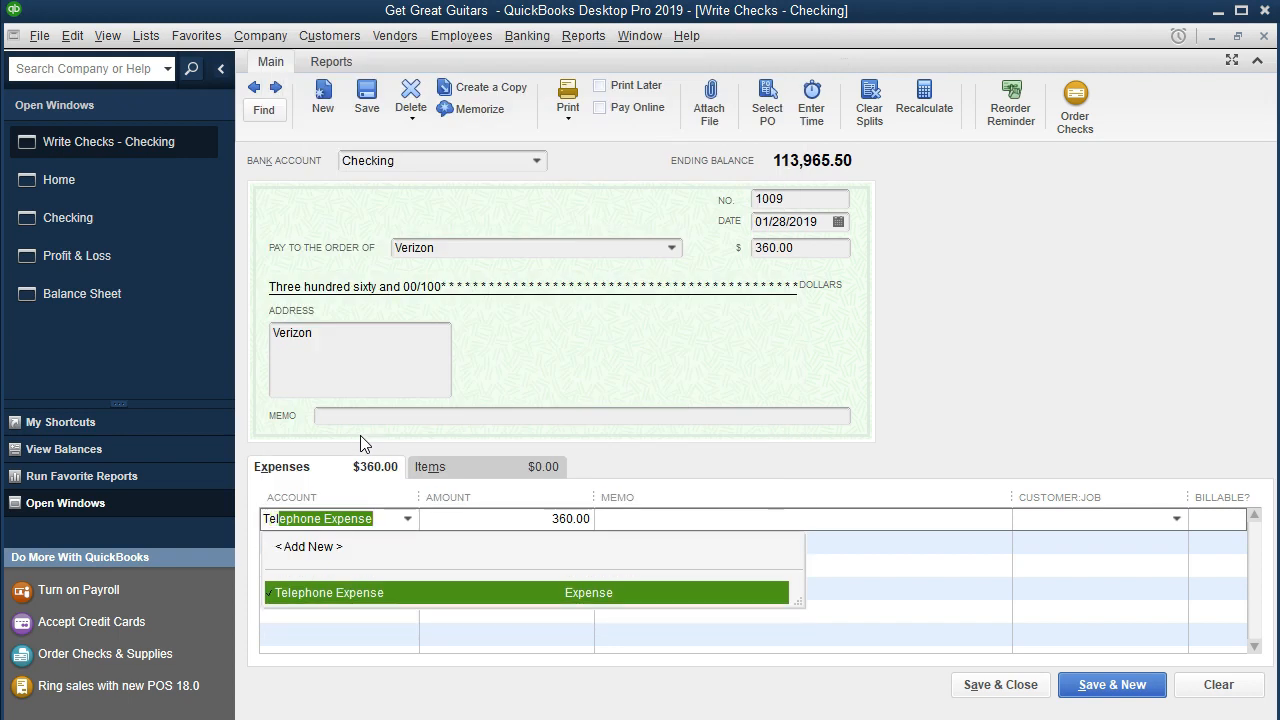
{"action": "key", "text": "Tab"}
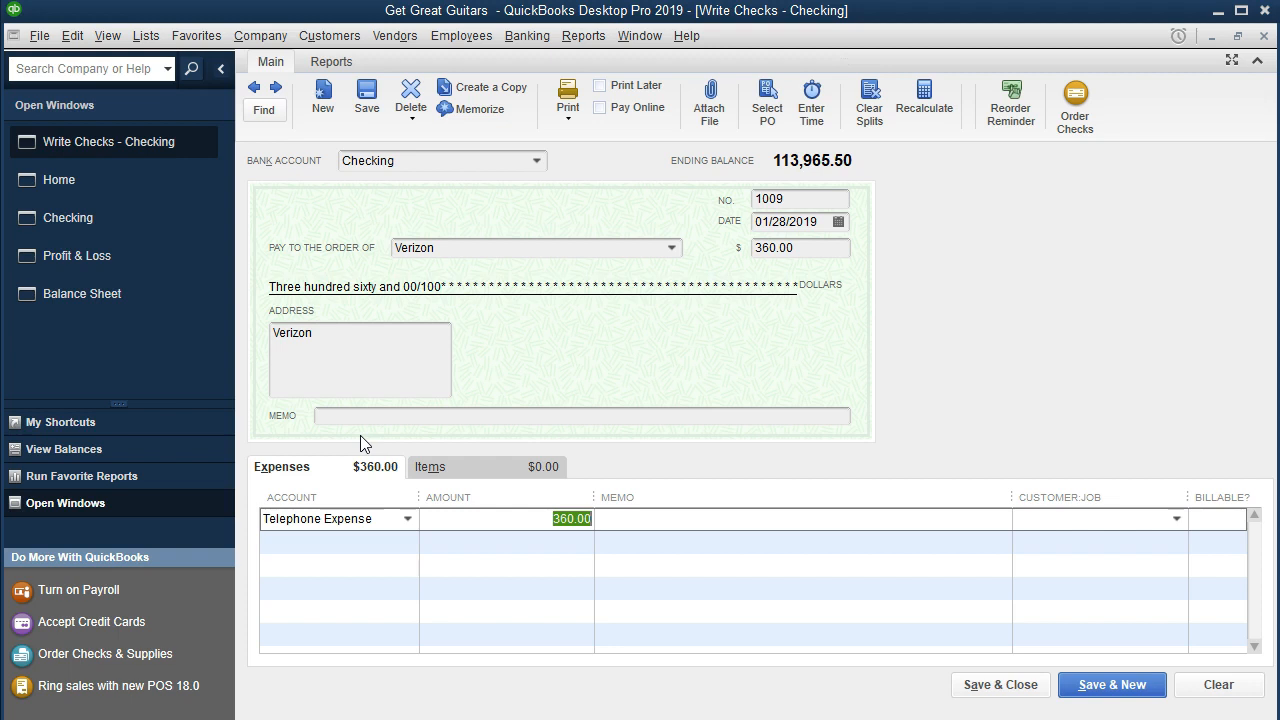
{"action": "left_click", "coordinate": [1000, 685]}
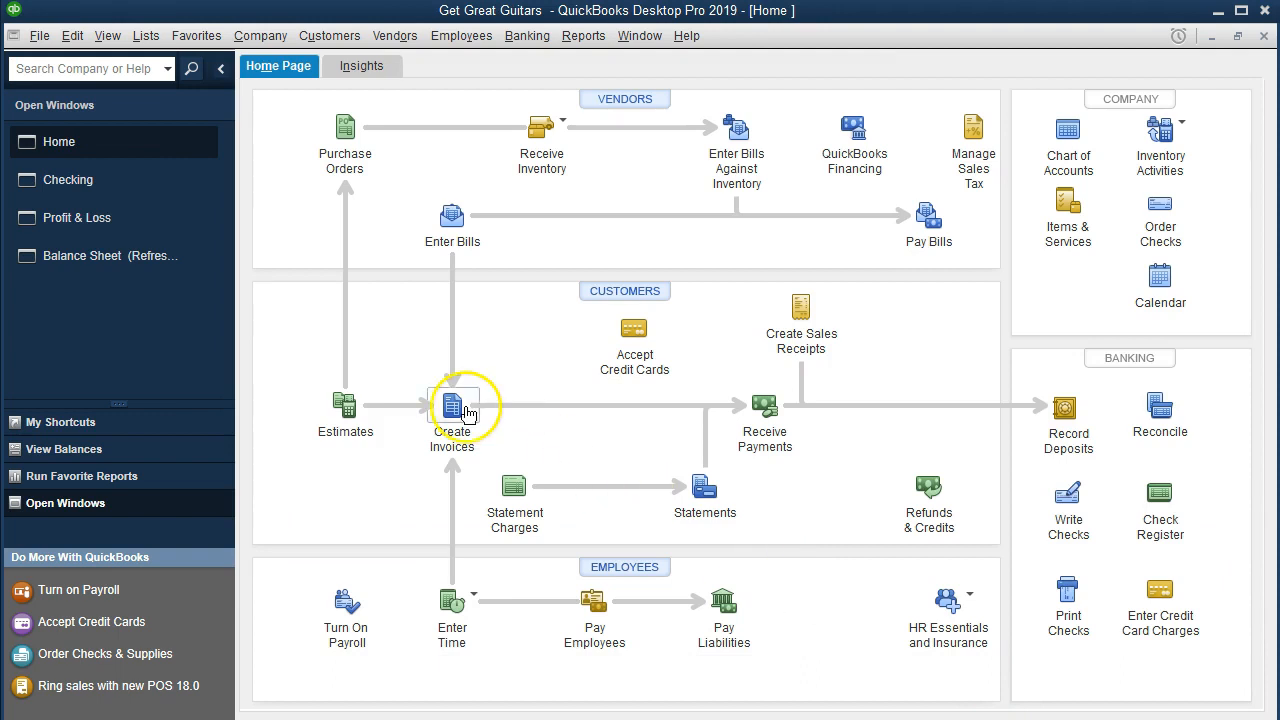
Step: Drill down from the balance sheet's Checking balance to review the Verizon check, then return to the balance sheet
{"action": "left_click", "coordinate": [104, 258]}
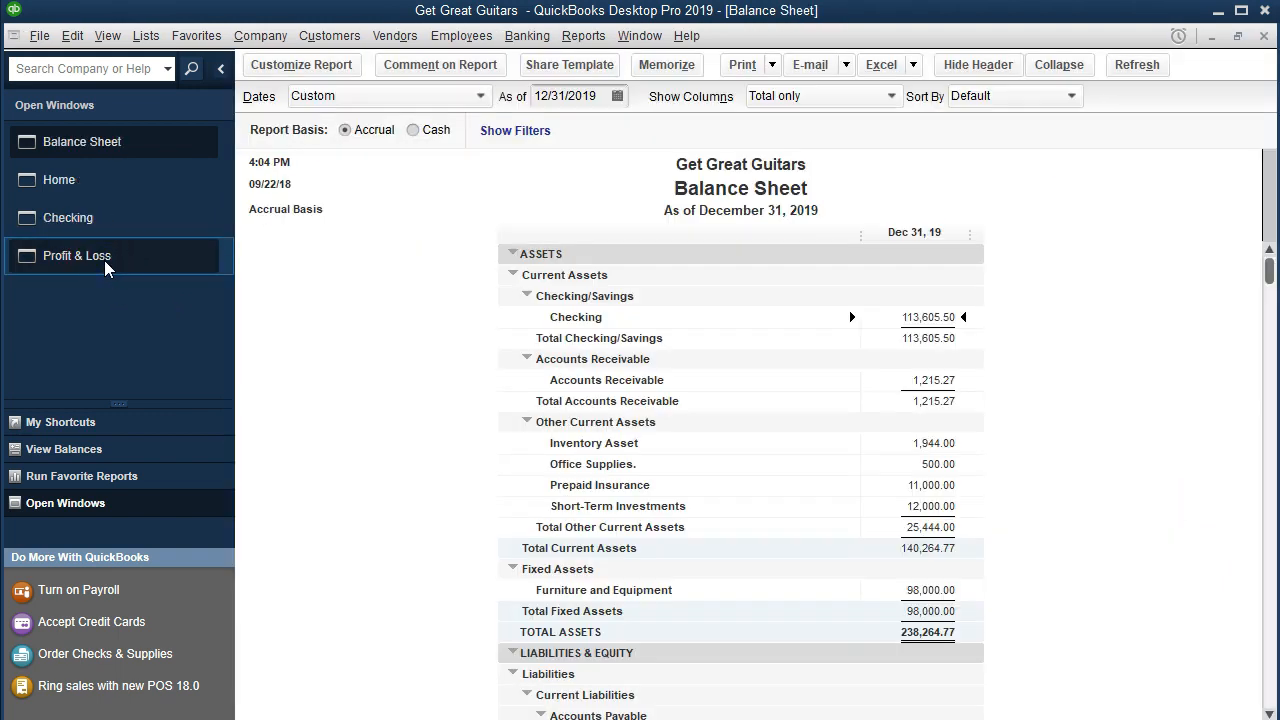
{"action": "double_click", "coordinate": [878, 317]}
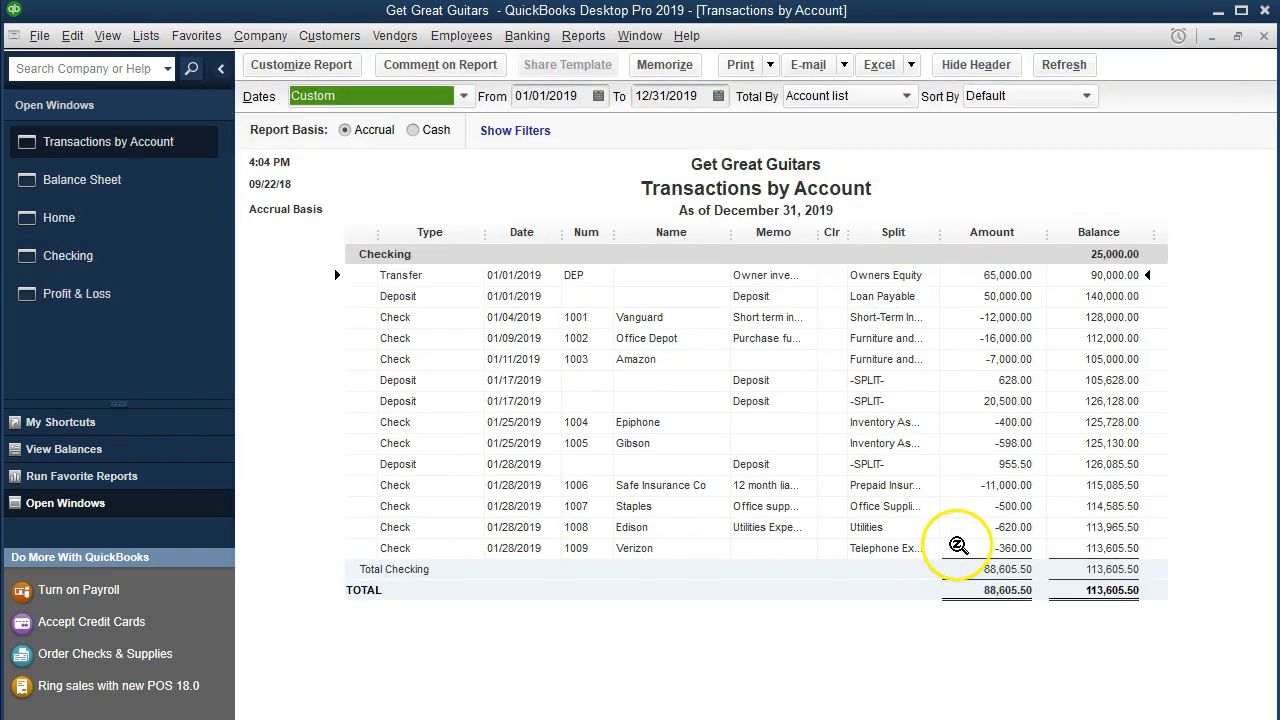
{"action": "left_click_drag", "start_coordinate": [945, 234], "coordinate": [944, 236]}
{"action": "double_click", "coordinate": [973, 547]}
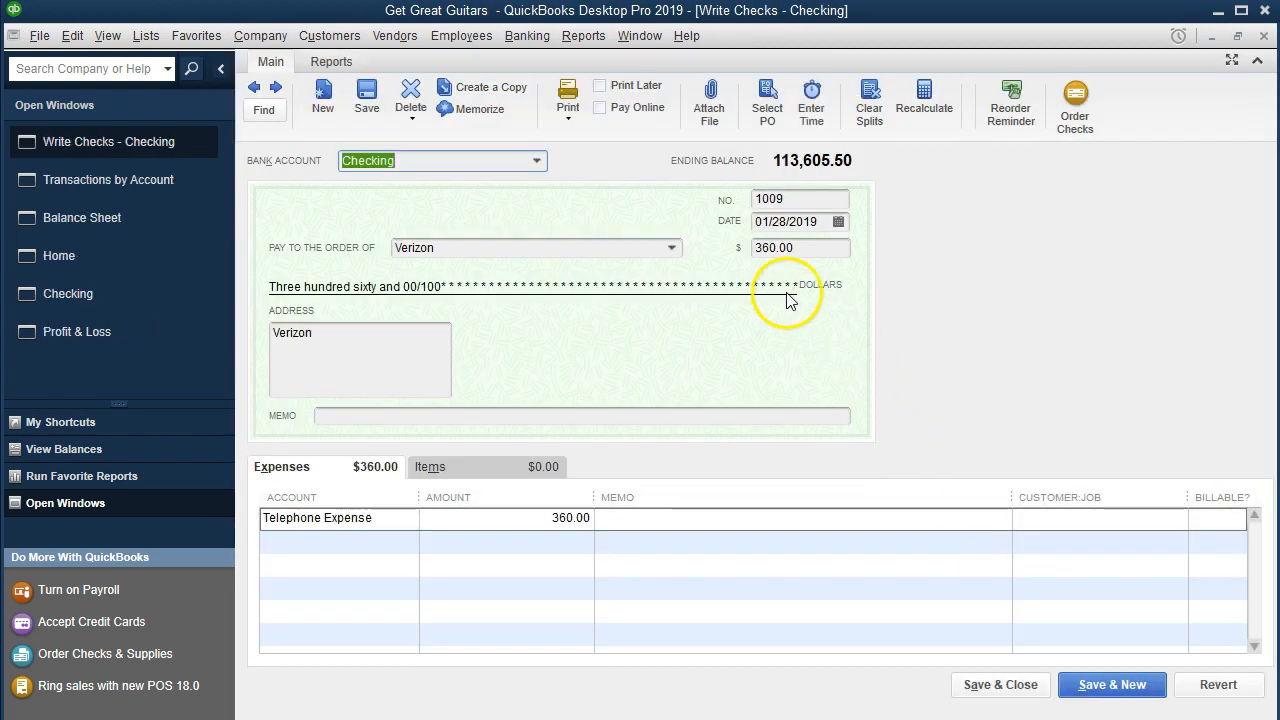
{"action": "left_click", "coordinate": [1262, 36]}
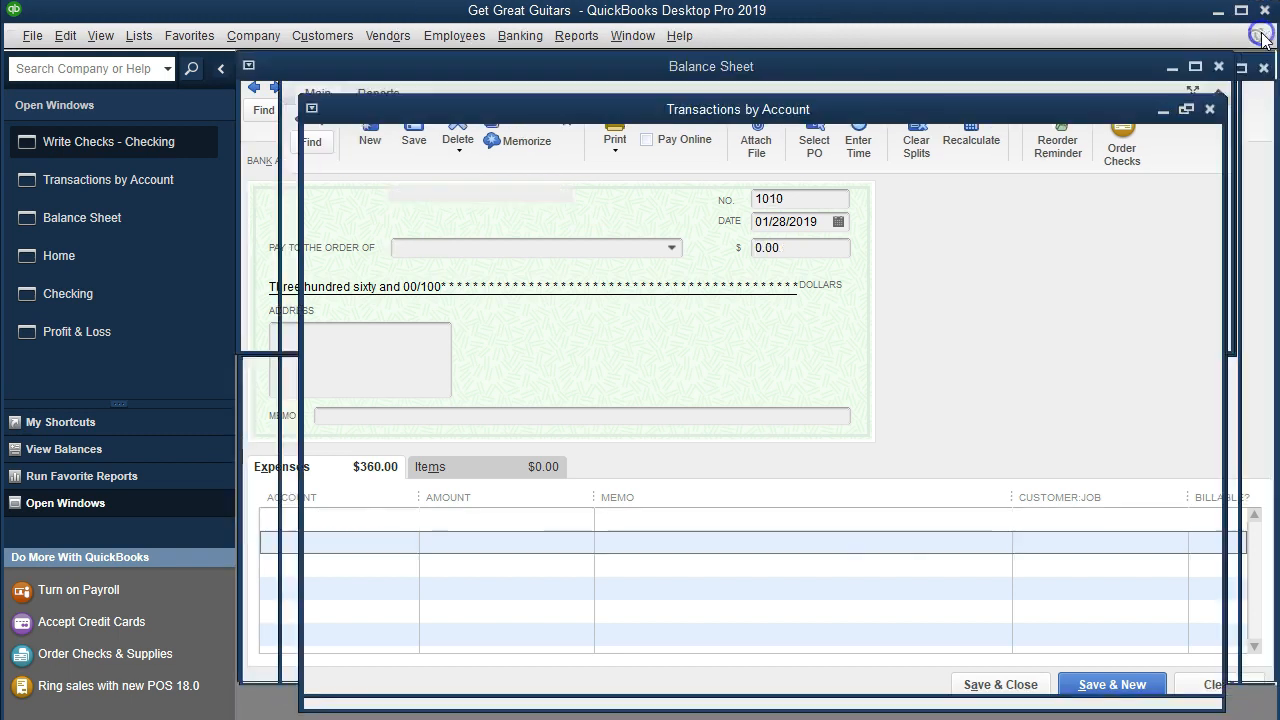
{"action": "left_click", "coordinate": [1263, 36]}
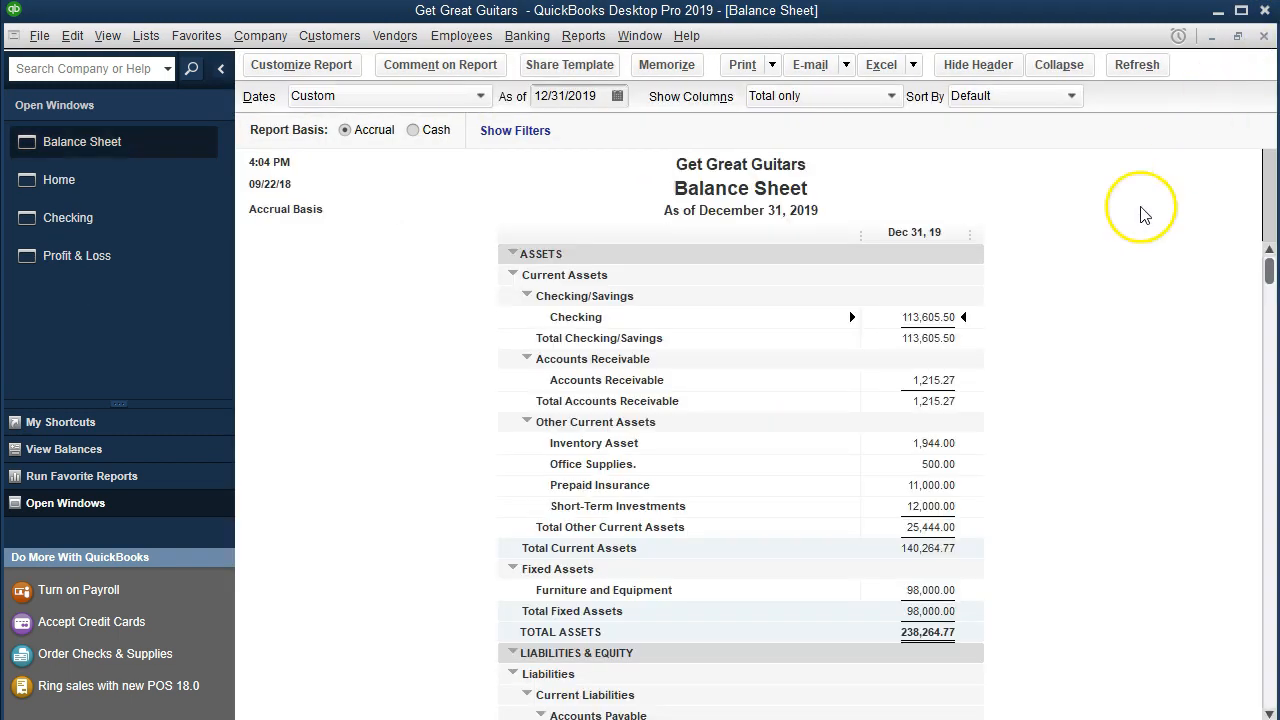
Step: Open the profit and loss report and drill down from Telephone Expense to review the Verizon check, then close it
{"action": "left_click", "coordinate": [136, 268]}
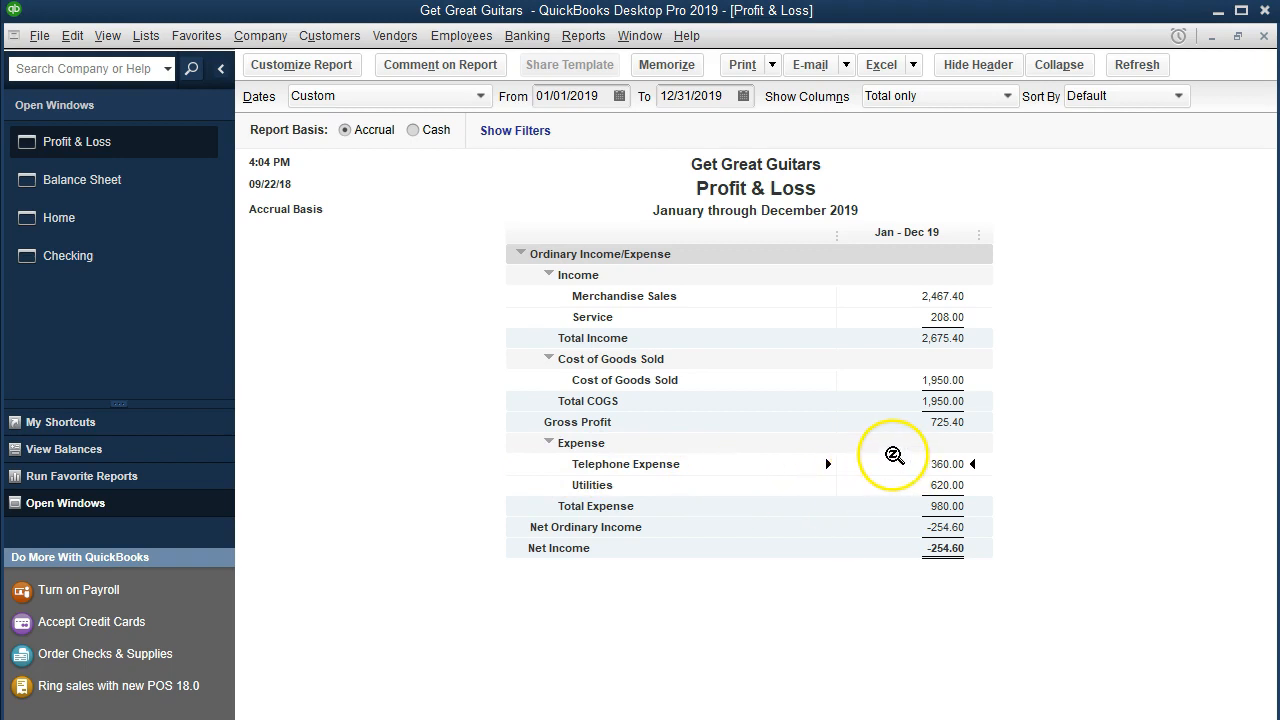
{"action": "left_click", "coordinate": [889, 547]}
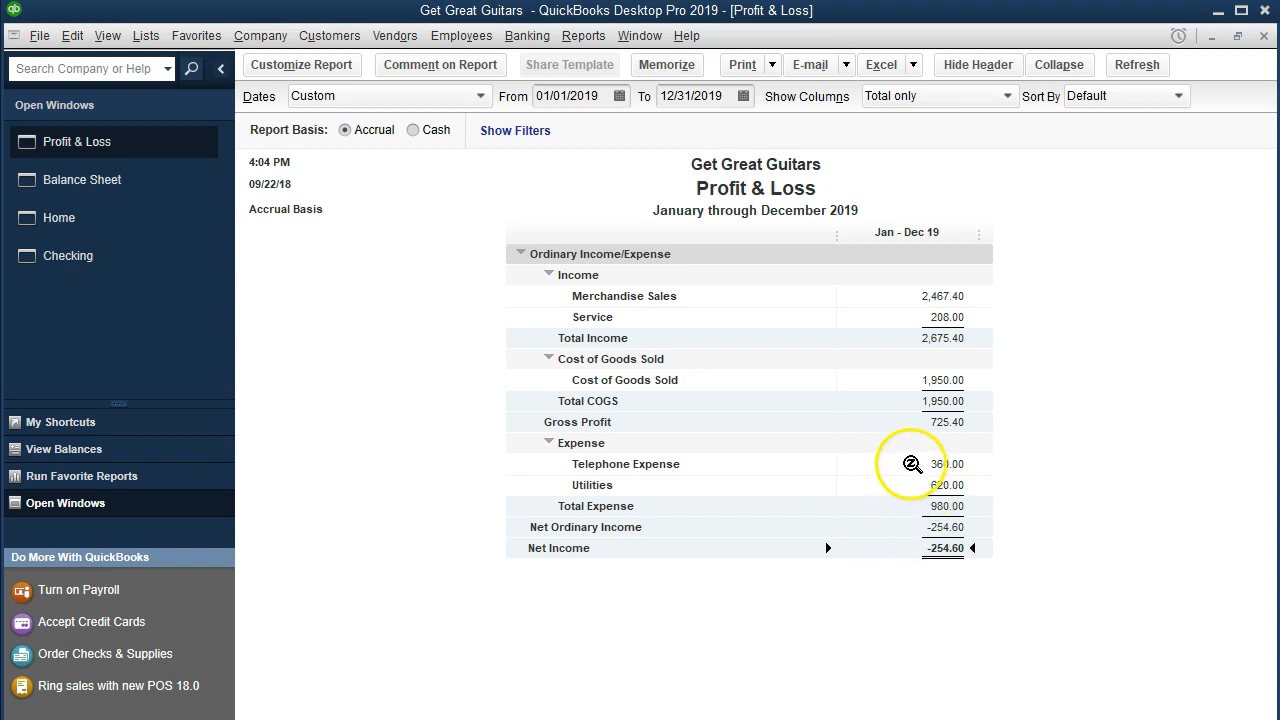
{"action": "double_click", "coordinate": [912, 464]}
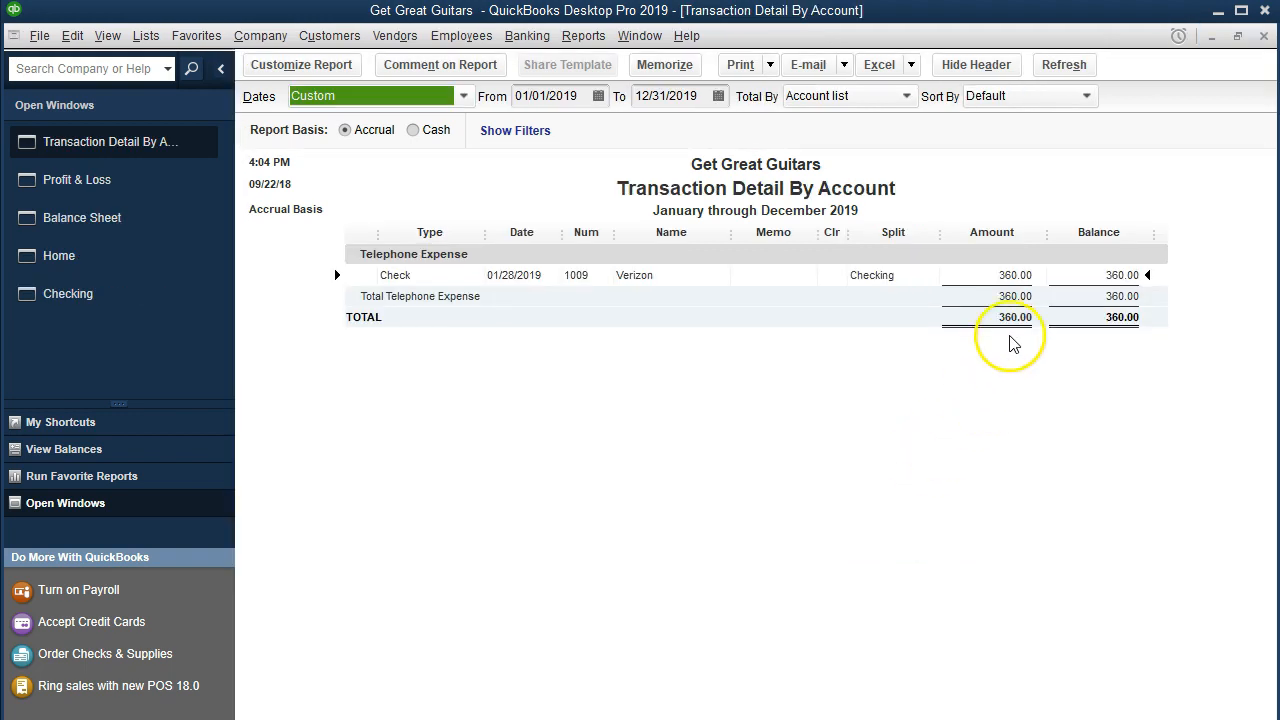
{"action": "double_click", "coordinate": [979, 272]}
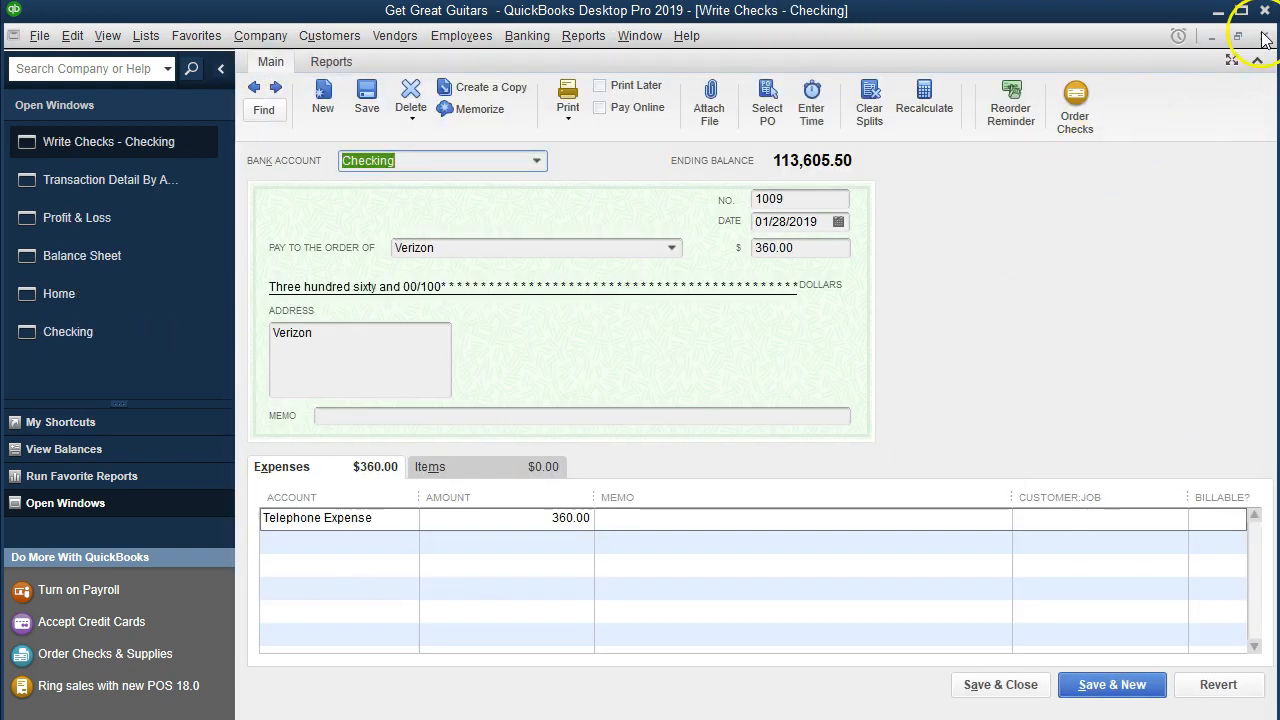
{"action": "left_click", "coordinate": [1265, 37]}
{"action": "left_click", "coordinate": [1265, 37]}
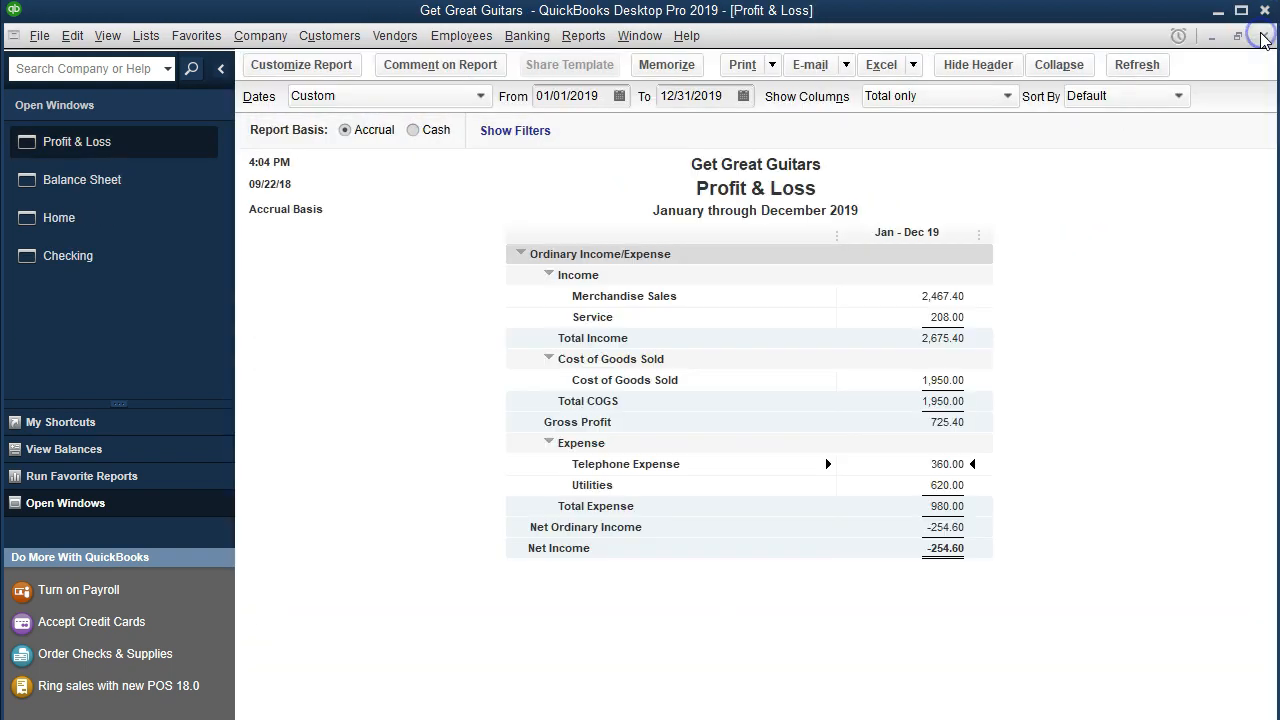
Step: Review the Verizon check entry in the Checking register
{"action": "left_click", "coordinate": [170, 257]}
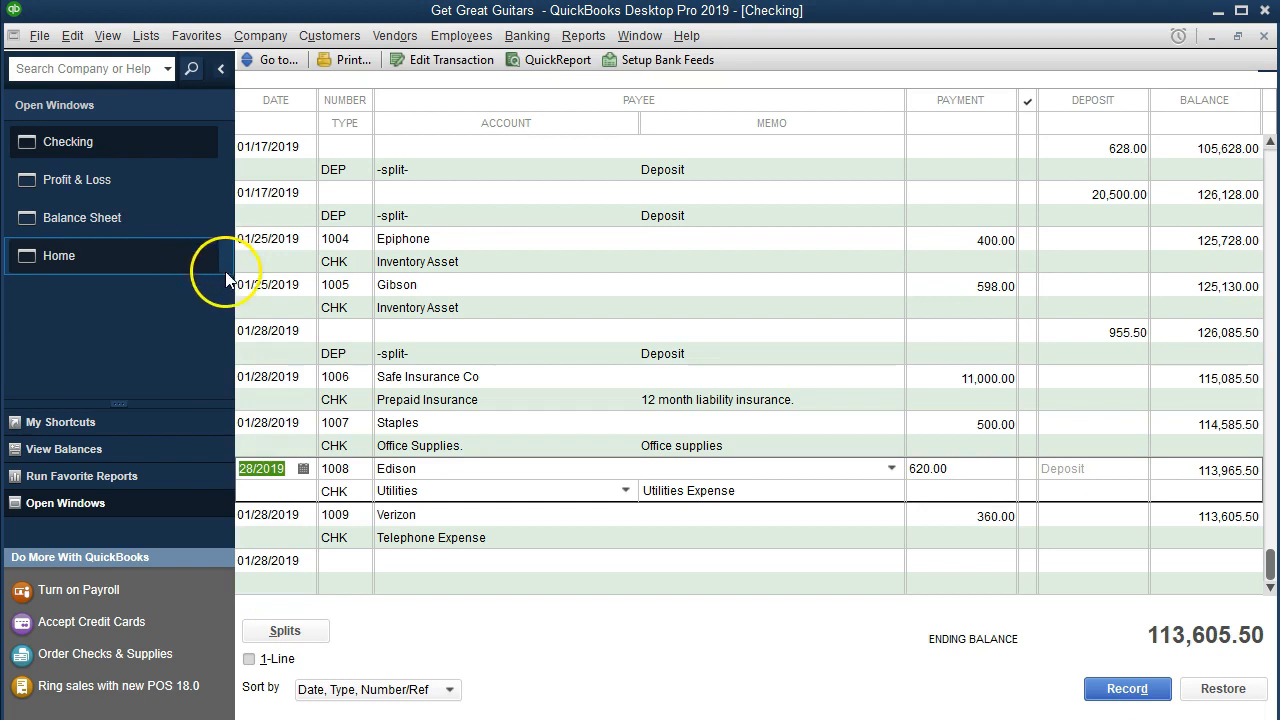
{"action": "left_click", "coordinate": [430, 514]}
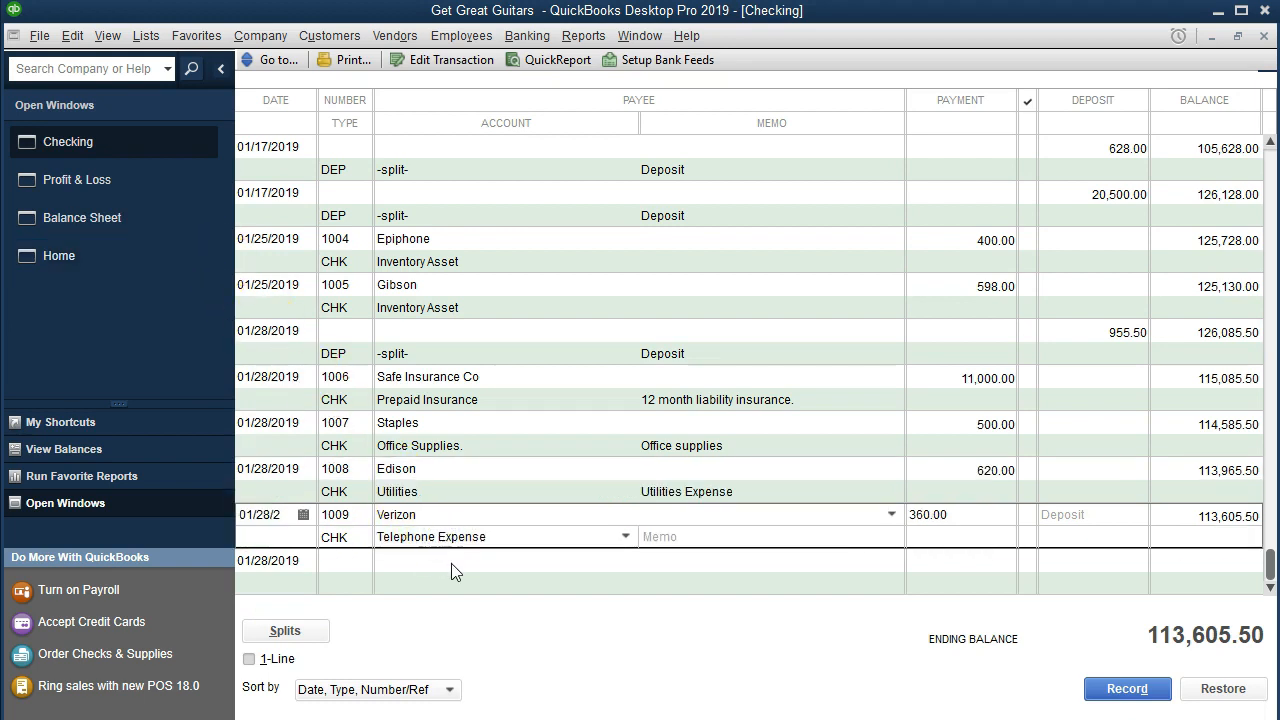
{"action": "left_click", "coordinate": [330, 537]}
{"action": "left_click", "coordinate": [340, 538]}
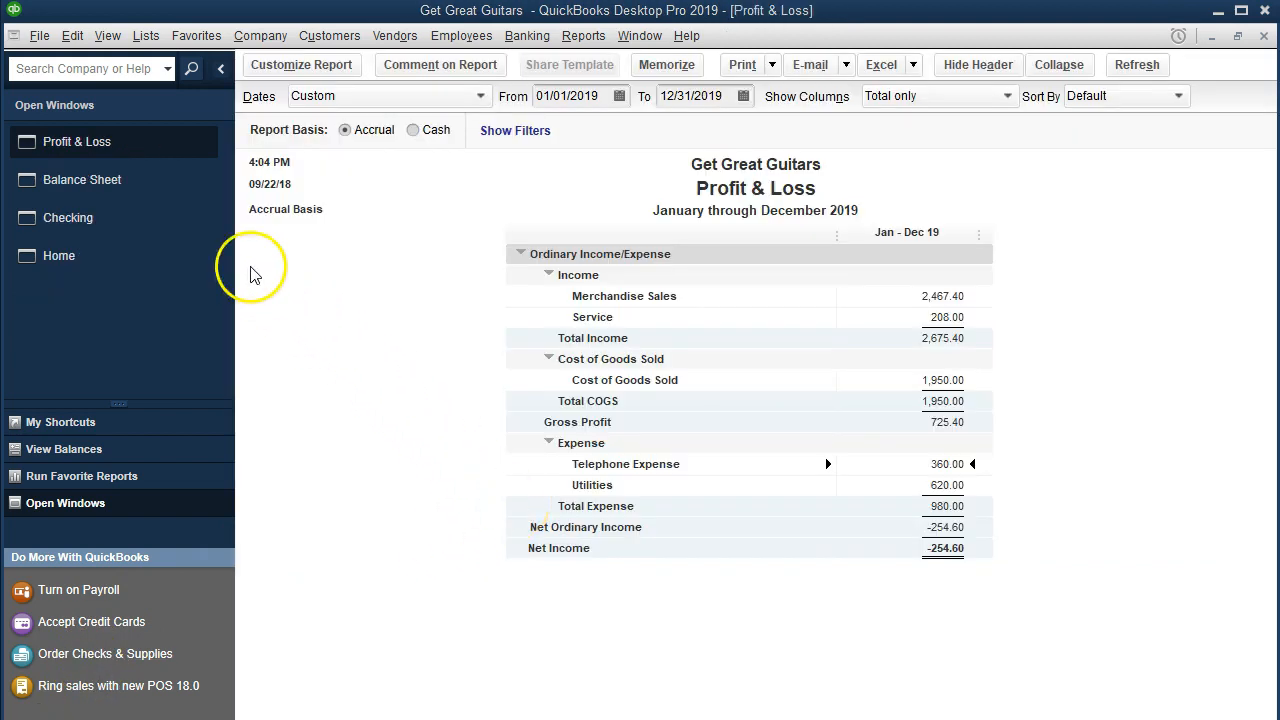
Step: Drill down from the balance sheet's Office Supplies. asset balance to open the Staples check
{"action": "left_click", "coordinate": [144, 190]}
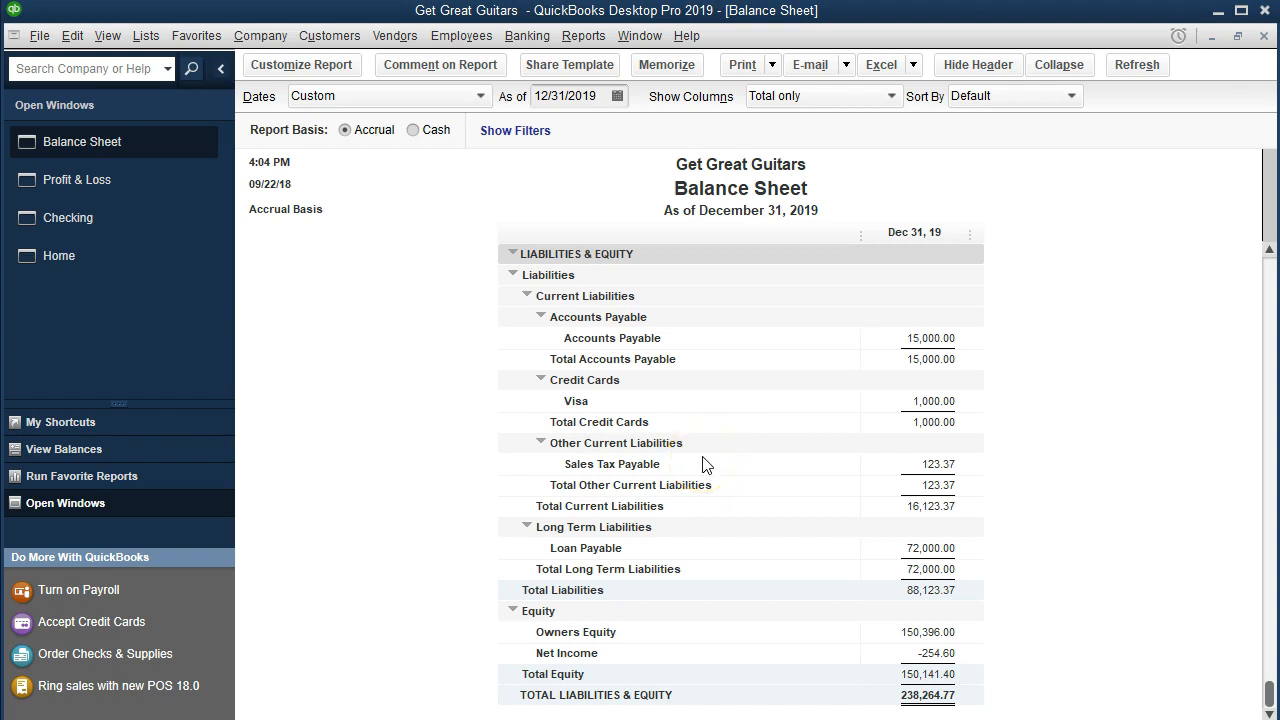
{"action": "scroll", "coordinate": [703, 465], "scroll_direction": "up", "scroll_amount": 6}
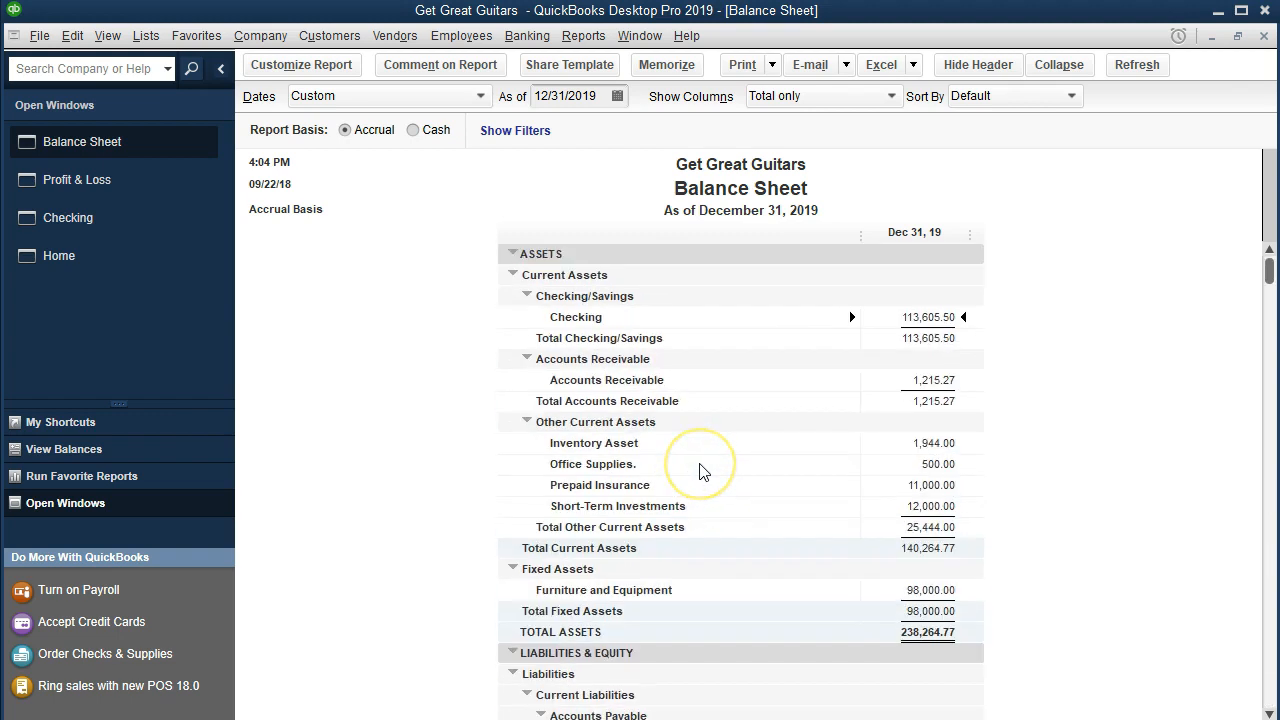
{"action": "left_click", "coordinate": [925, 464]}
{"action": "double_click", "coordinate": [895, 469]}
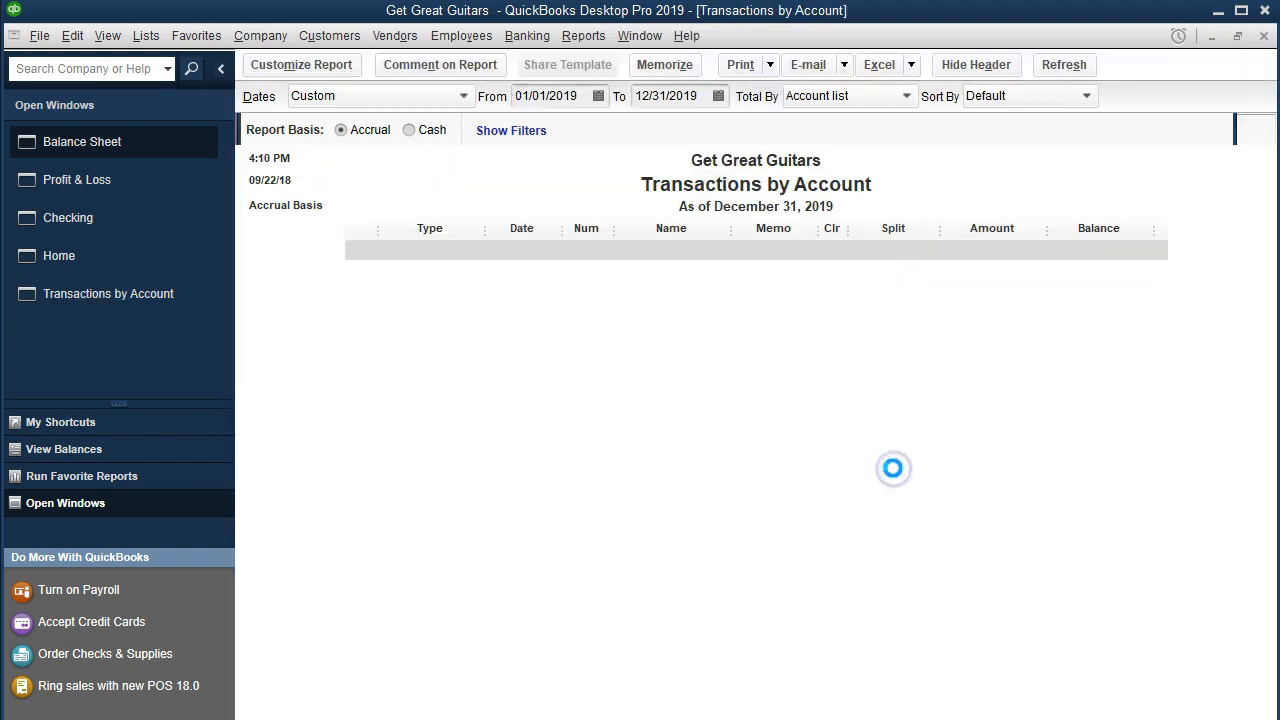
{"action": "left_click", "coordinate": [995, 316]}
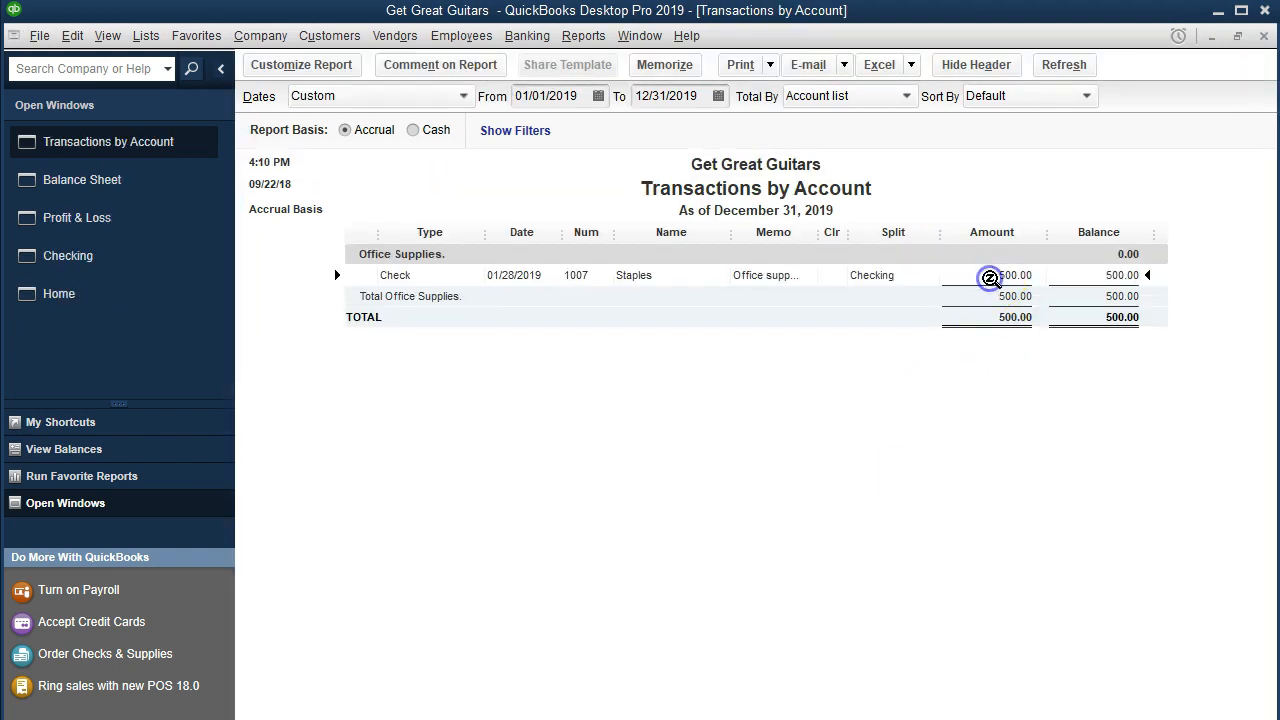
{"action": "double_click", "coordinate": [1006, 279]}
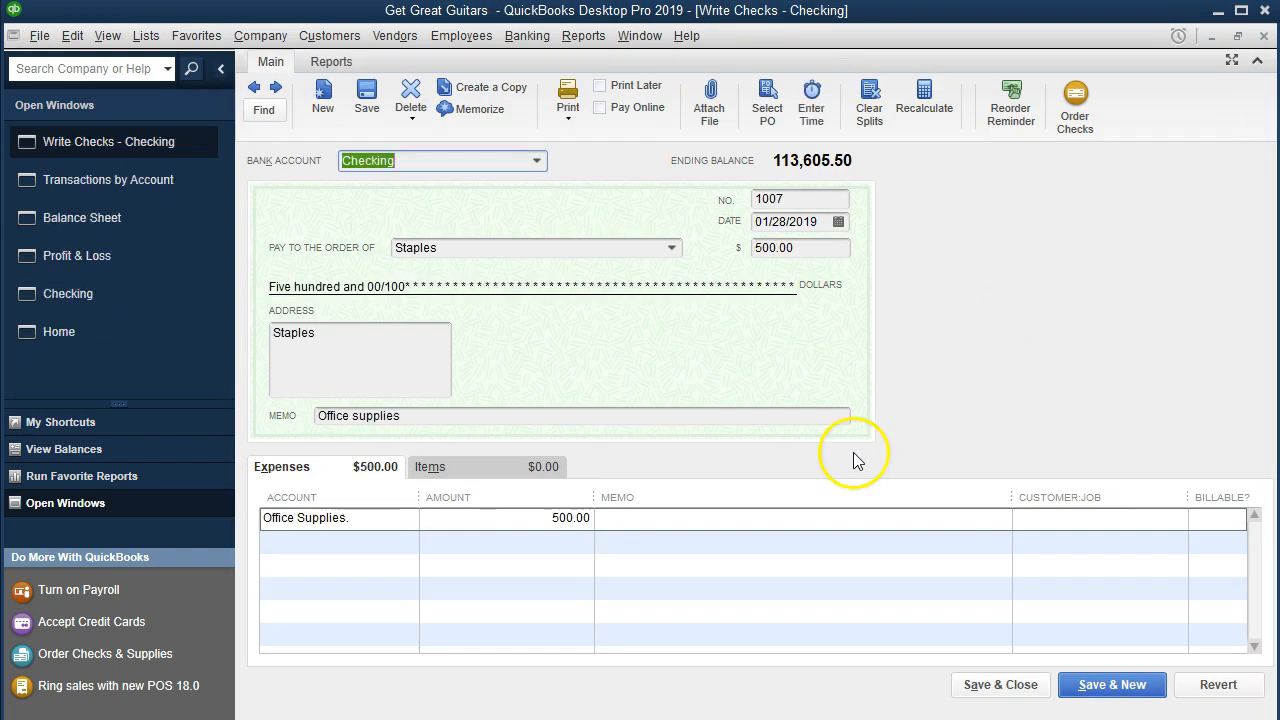
Step: Change the Staples check's expense account to the Office Supplies expense account and save the change
{"action": "left_click", "coordinate": [407, 523]}
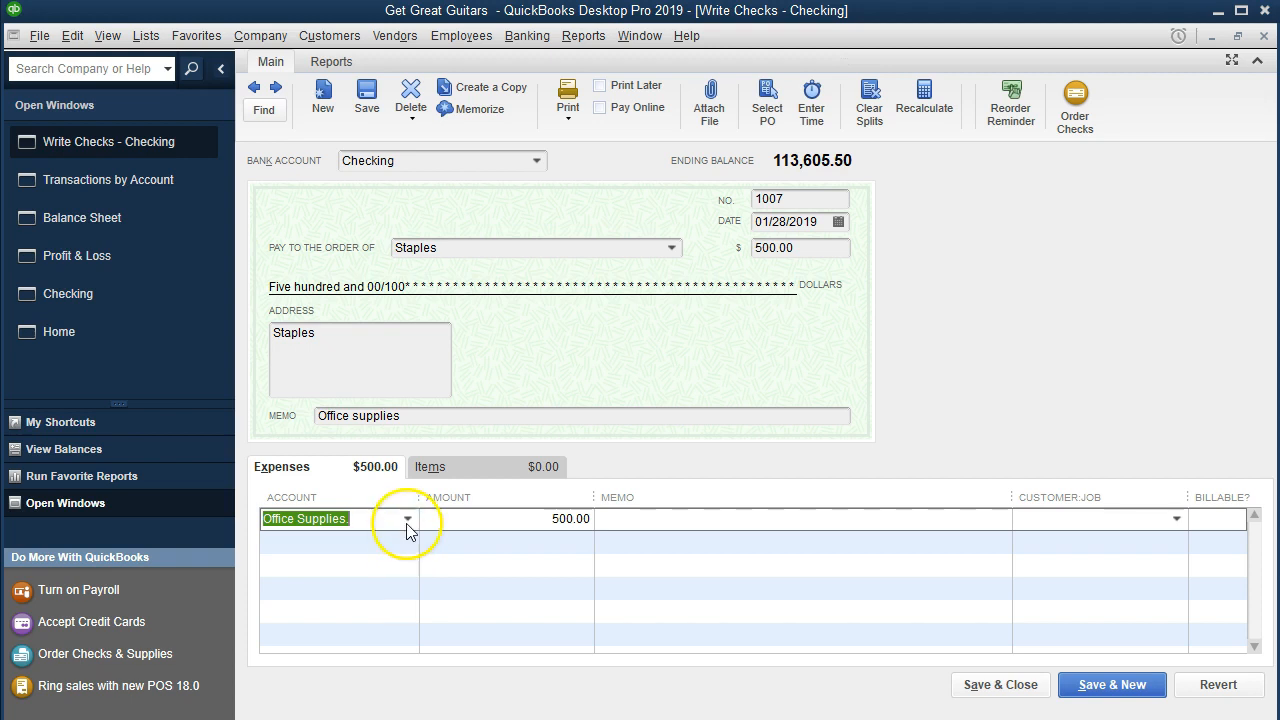
{"action": "left_click", "coordinate": [407, 519]}
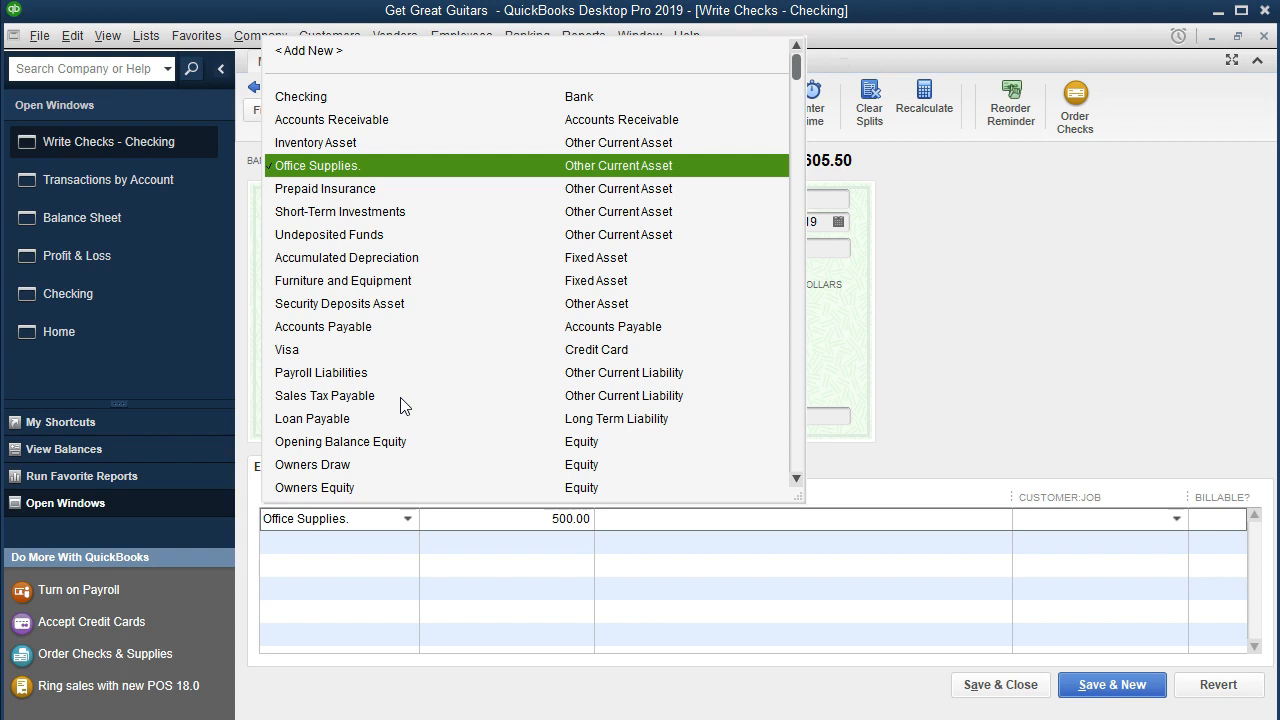
{"action": "scroll", "coordinate": [400, 405], "scroll_direction": "down", "scroll_amount": 5}
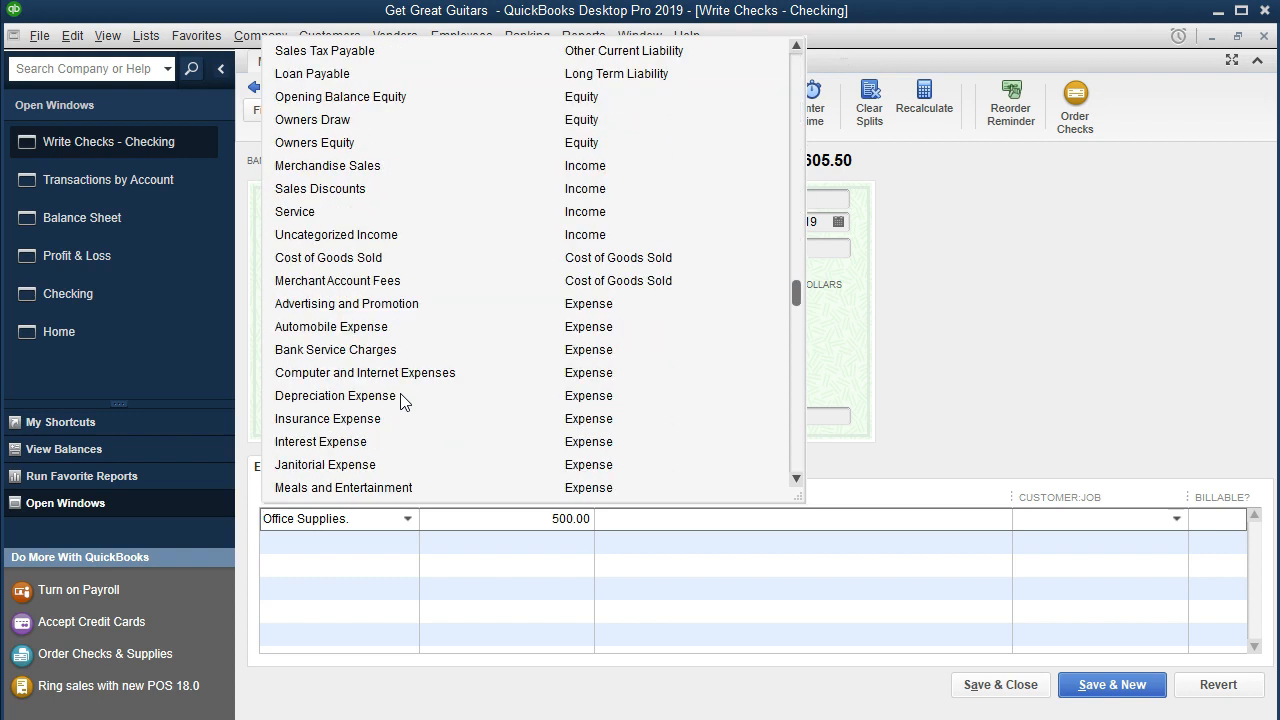
{"action": "scroll", "coordinate": [400, 400], "scroll_direction": "down", "scroll_amount": 2}
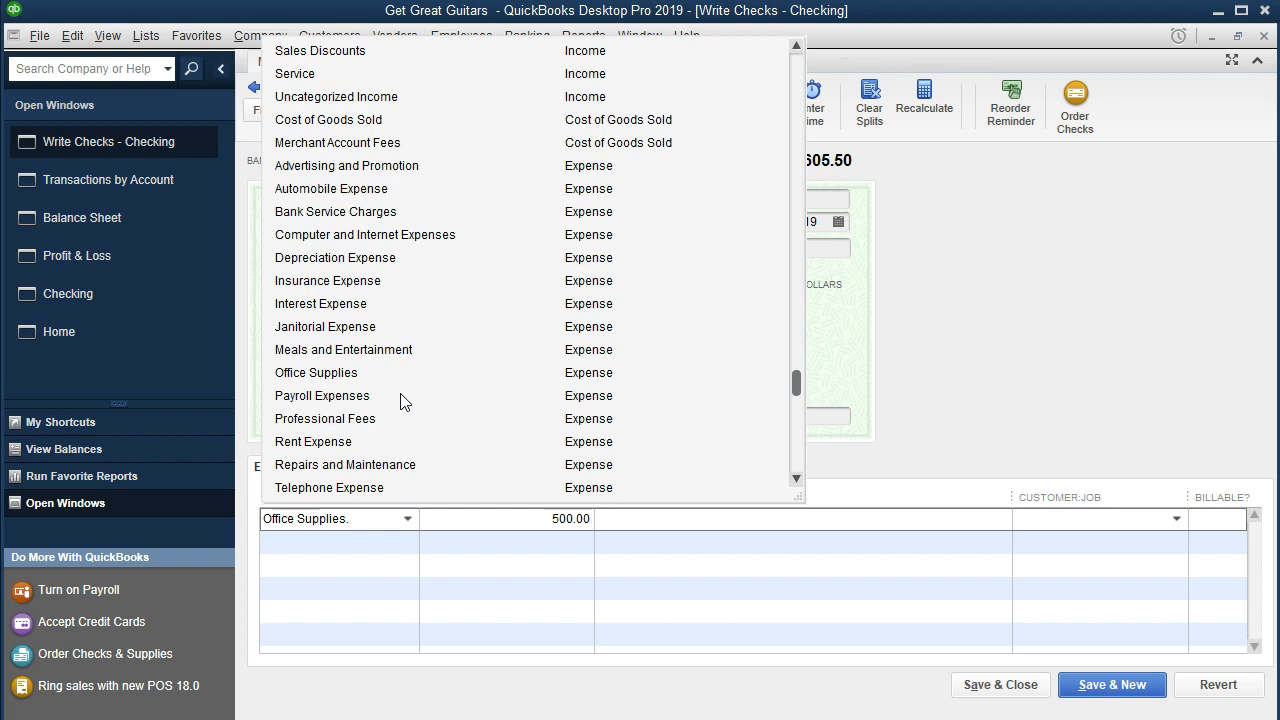
{"action": "scroll", "coordinate": [400, 401], "scroll_direction": "down", "scroll_amount": 1}
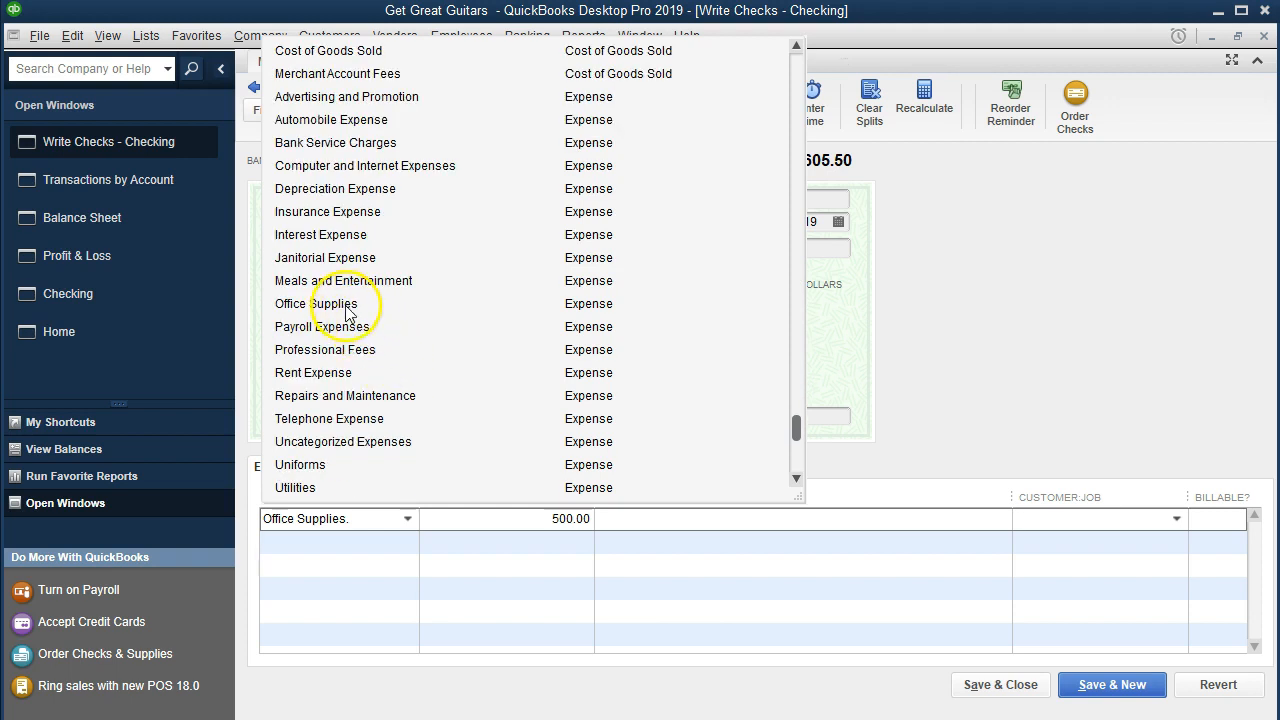
{"action": "left_click", "coordinate": [545, 305]}
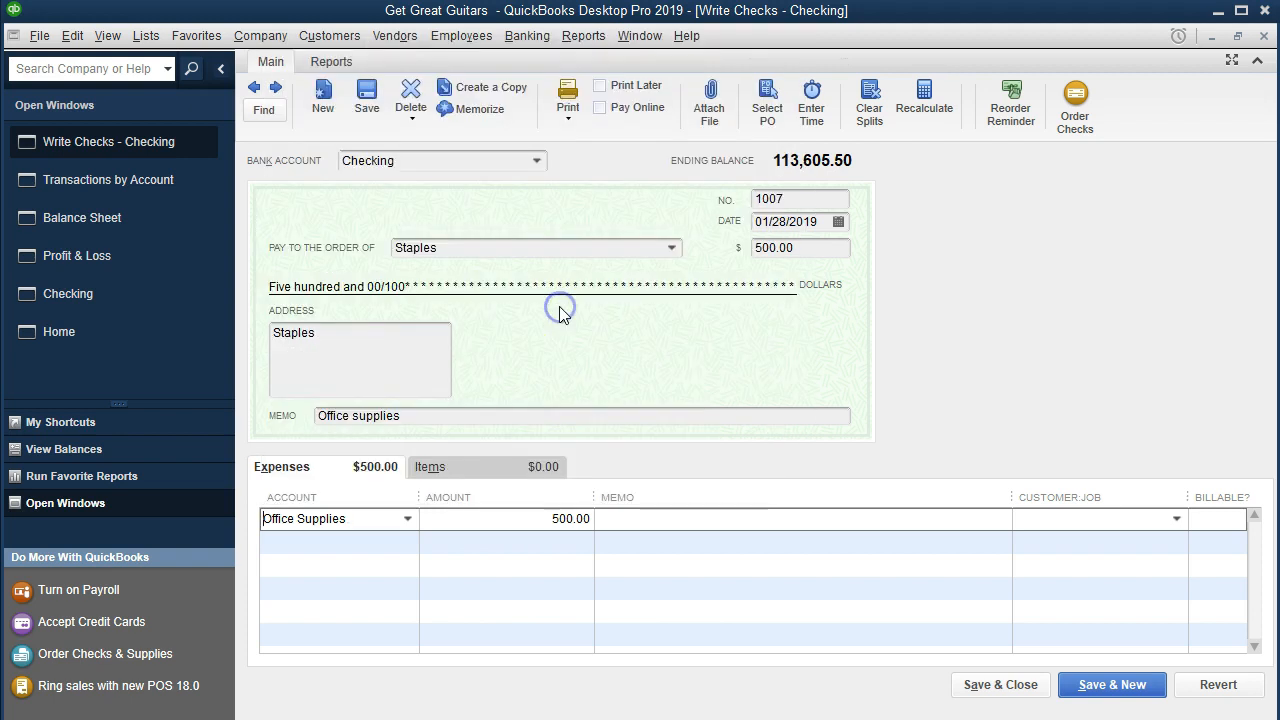
{"action": "left_click", "coordinate": [976, 686]}
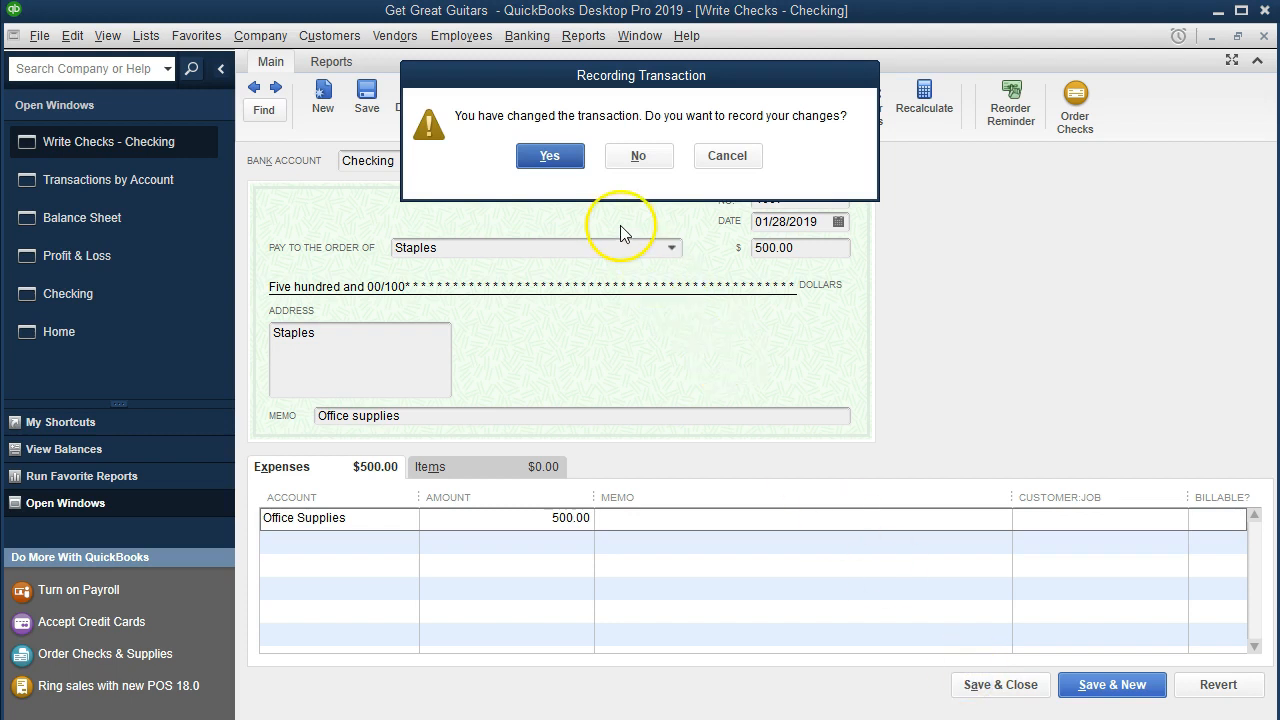
{"action": "left_click", "coordinate": [553, 160]}
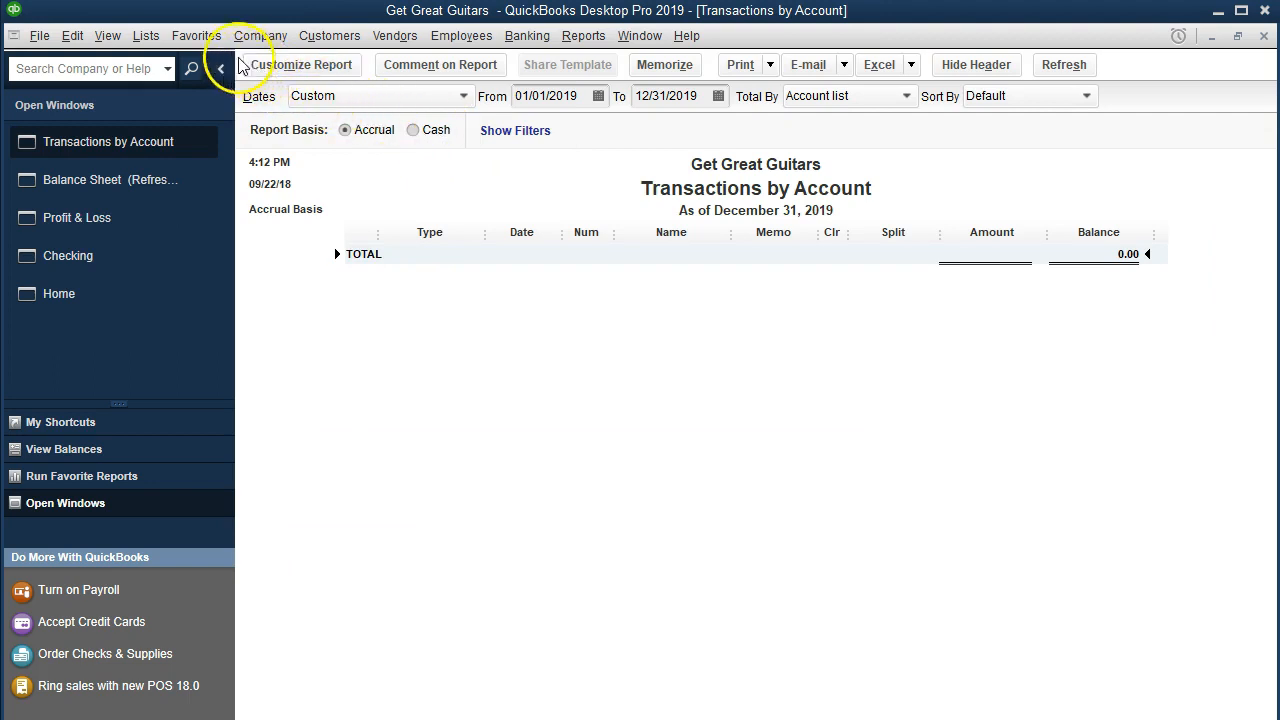
Step: Open the chart of accounts and select the Office Supplies. asset account
{"action": "left_click", "coordinate": [150, 42]}
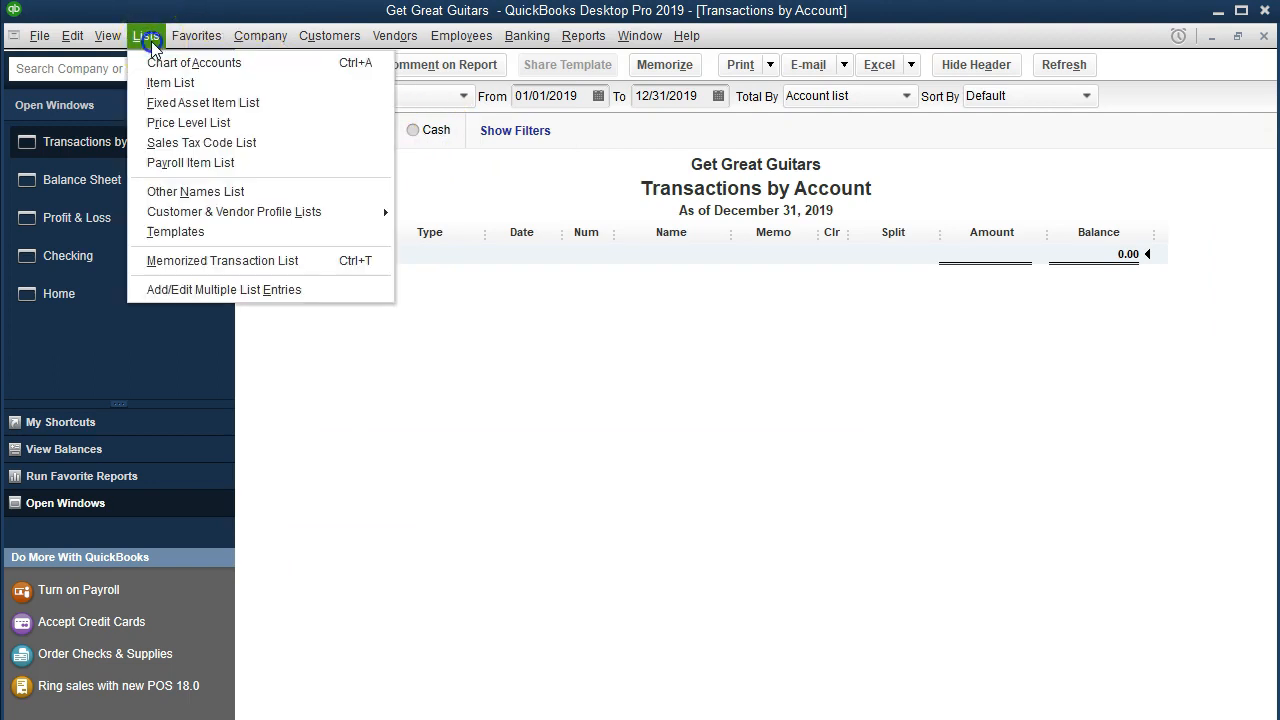
{"action": "left_click", "coordinate": [300, 64]}
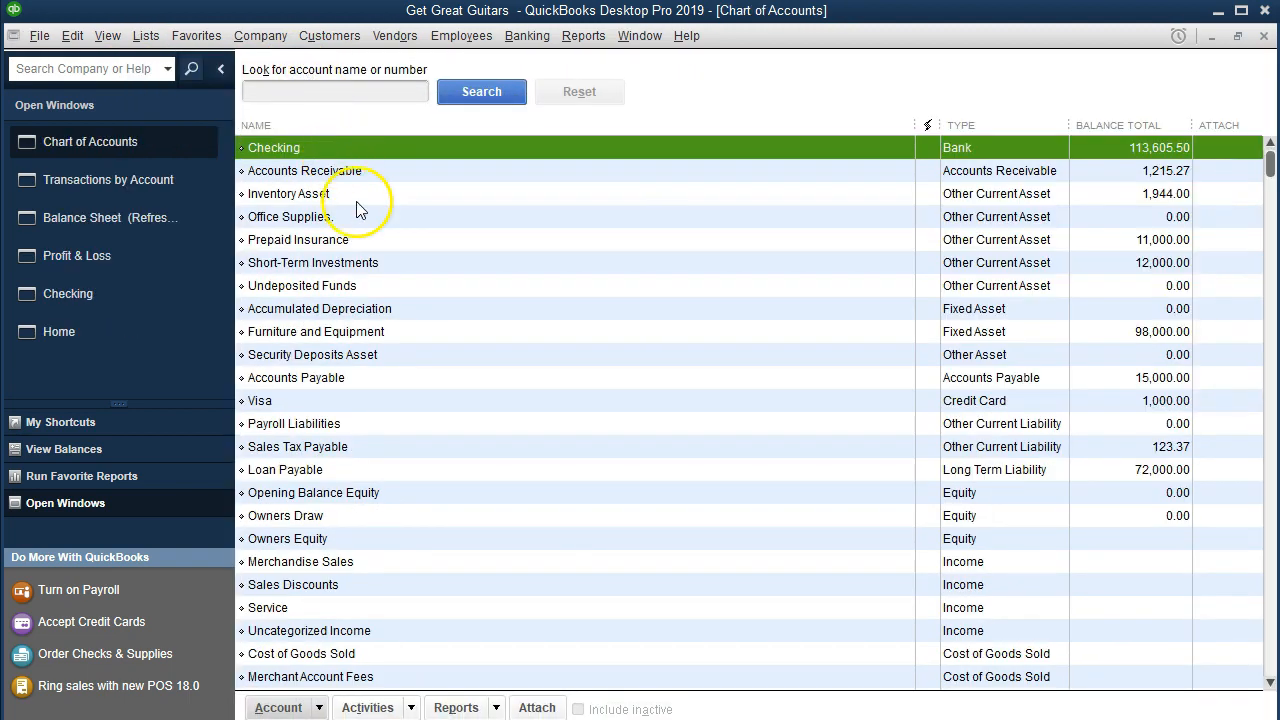
{"action": "left_click", "coordinate": [361, 218]}
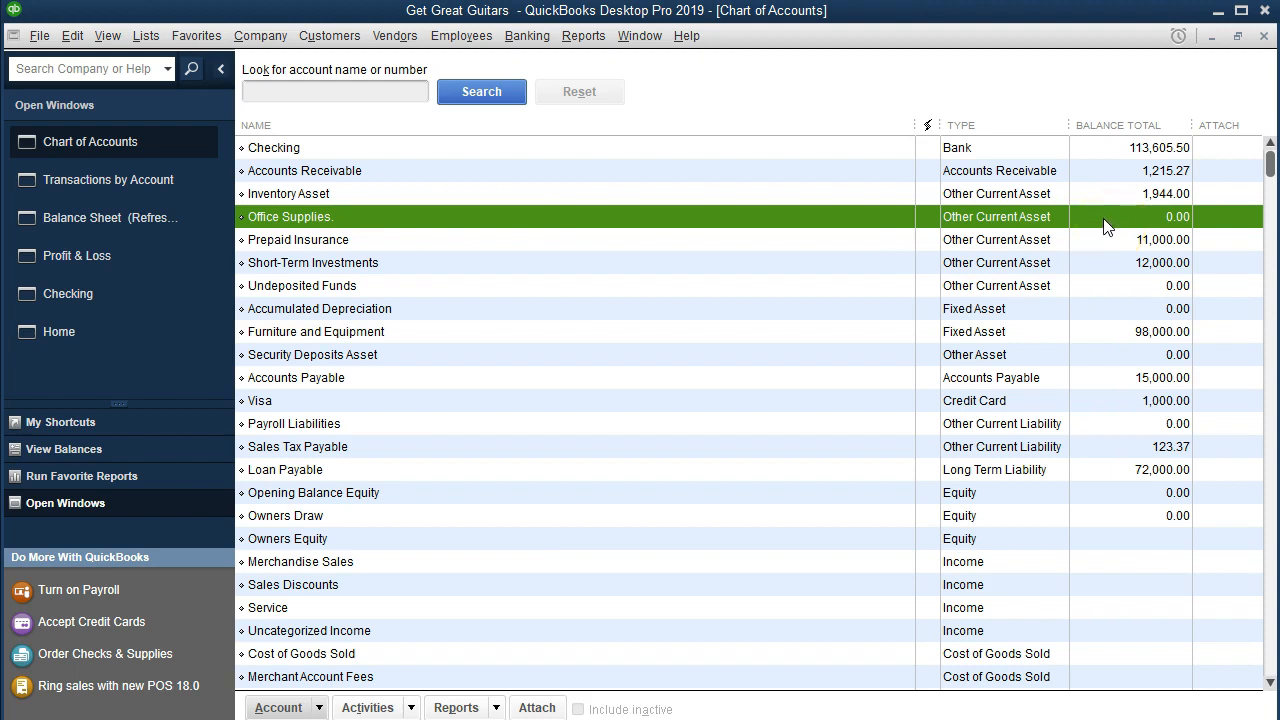
{"action": "right_click", "coordinate": [408, 218]}
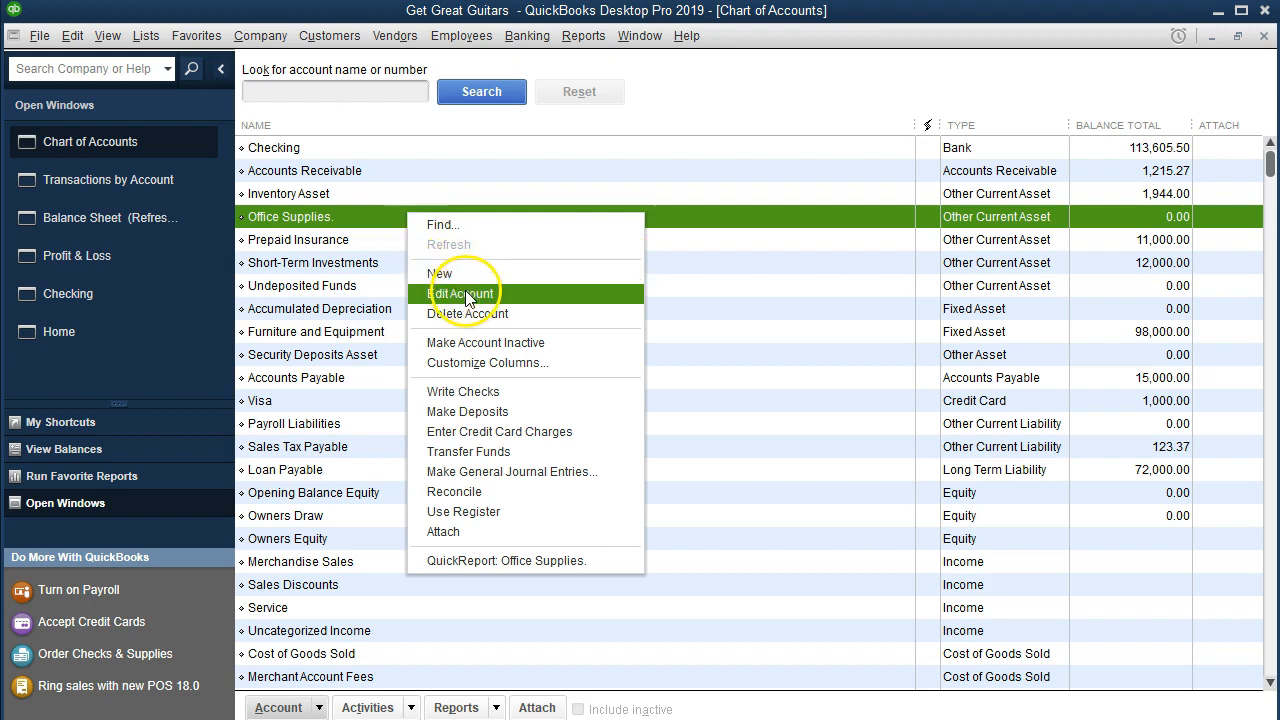
{"action": "left_click", "coordinate": [528, 293]}
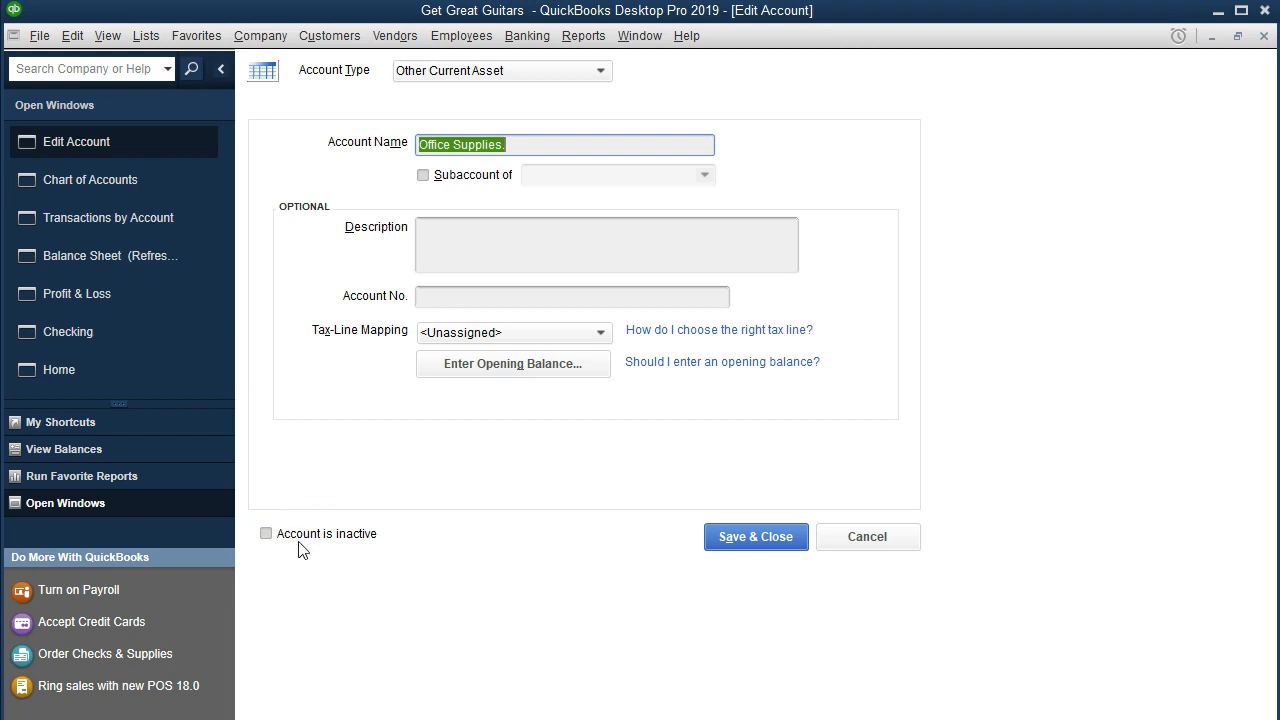
{"action": "left_click", "coordinate": [864, 540]}
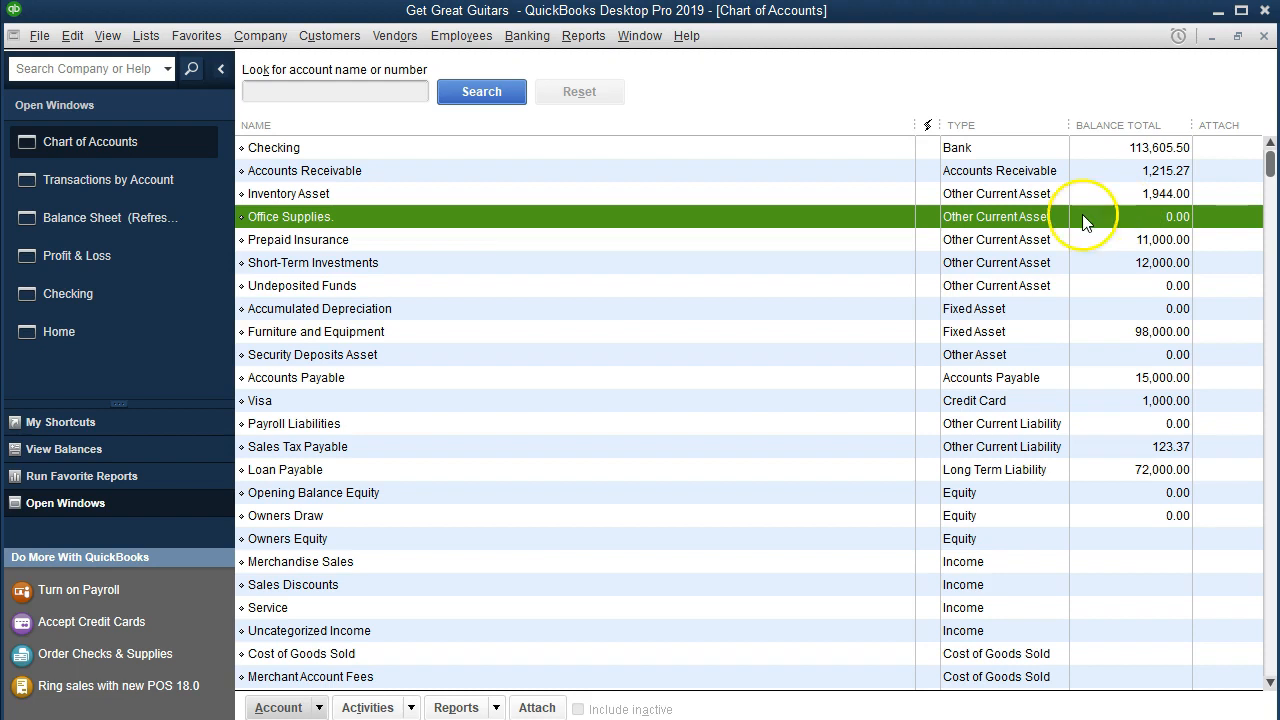
Step: Delete the Office Supplies. asset account from the chart of accounts
{"action": "right_click", "coordinate": [445, 223]}
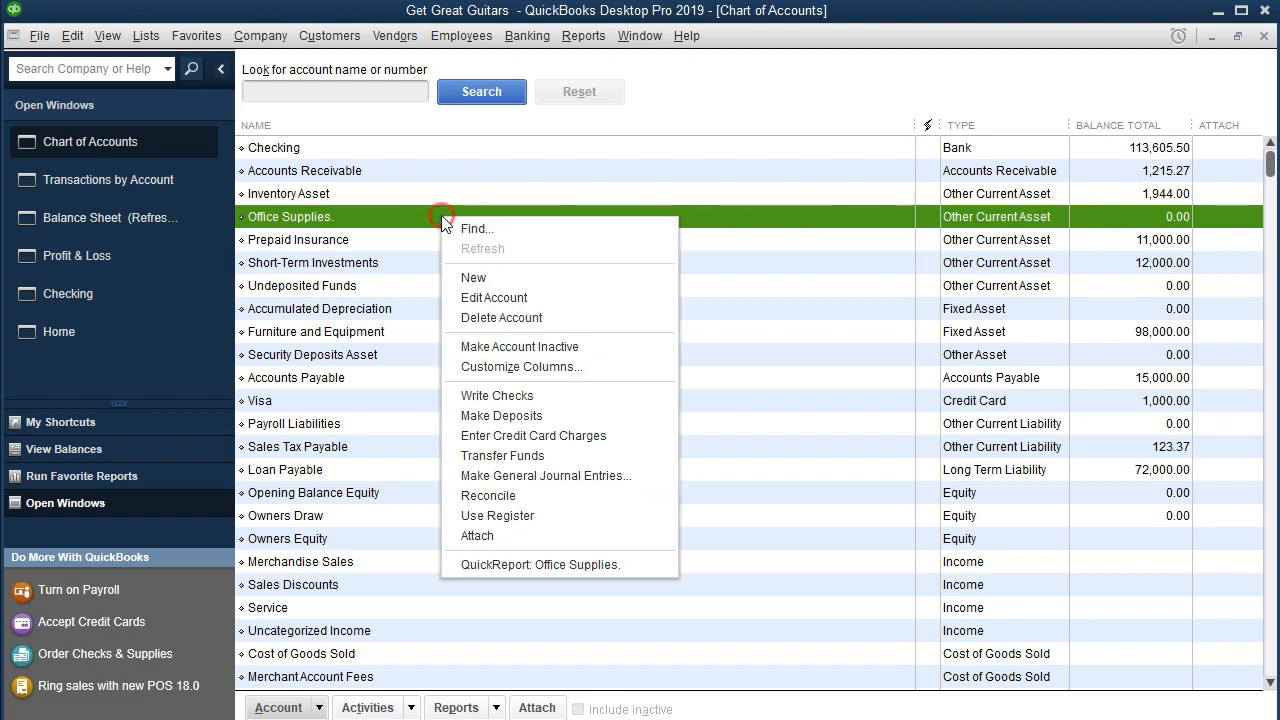
{"action": "left_click", "coordinate": [608, 318]}
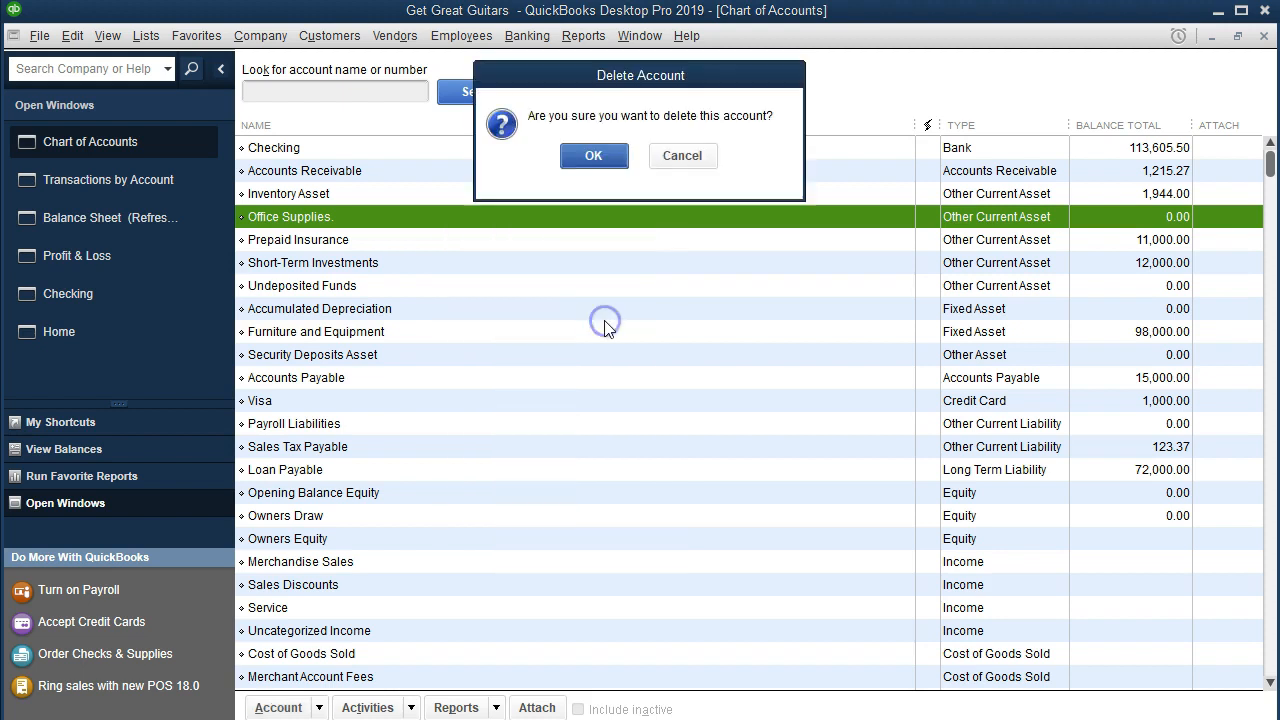
{"action": "left_click", "coordinate": [594, 157]}
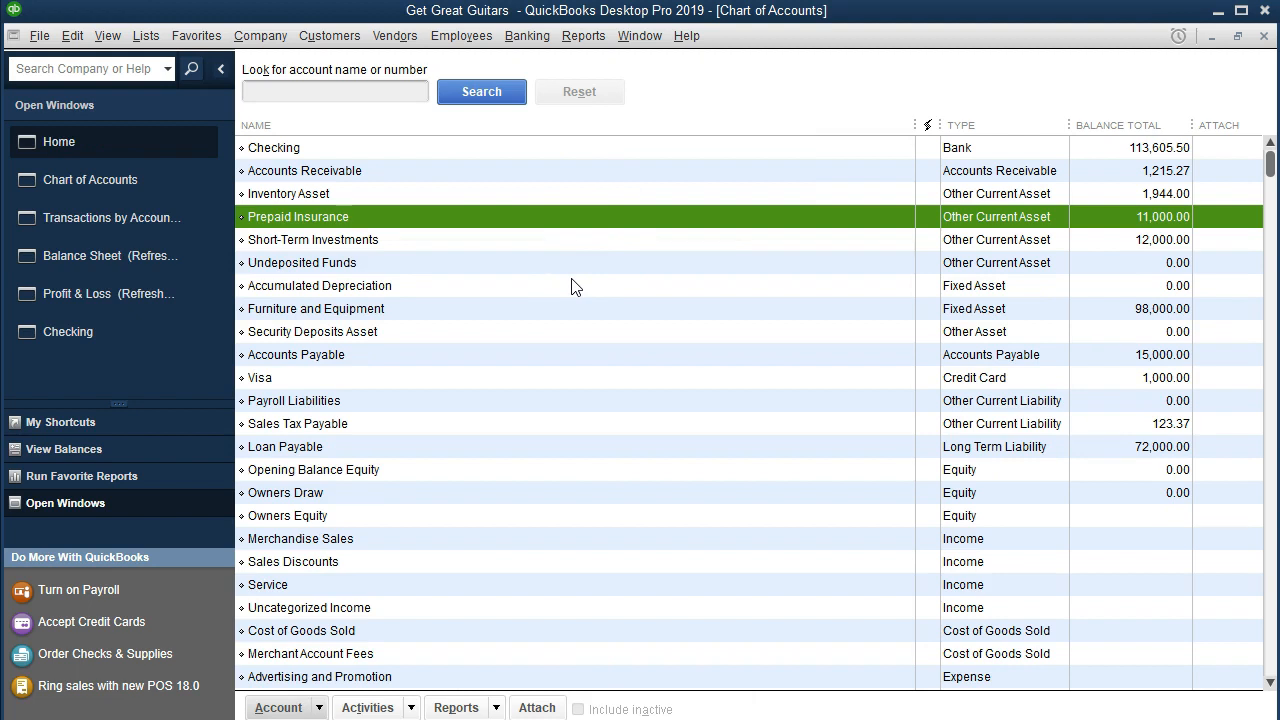
{"action": "left_click", "coordinate": [157, 661]}
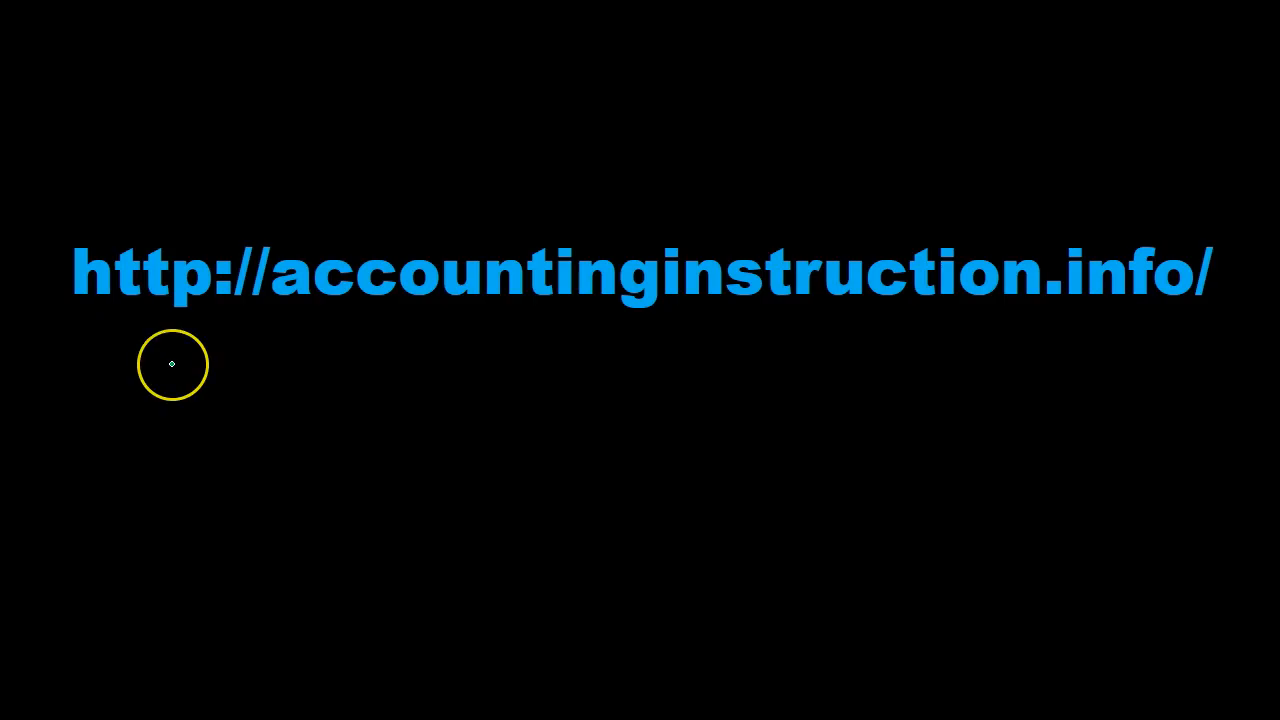